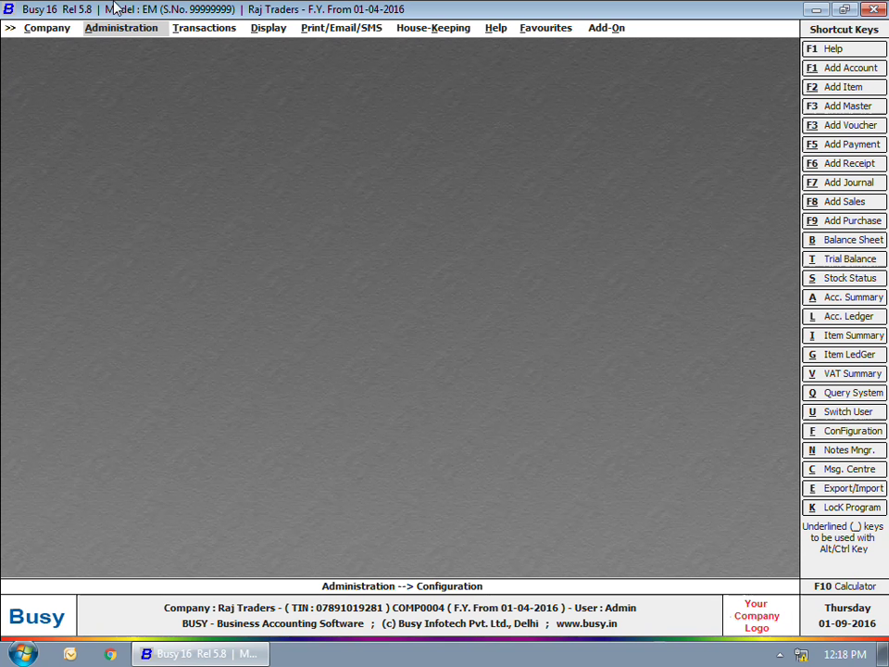
Open the VAT/GST section of the company's features and options configuration.
click(121, 28)
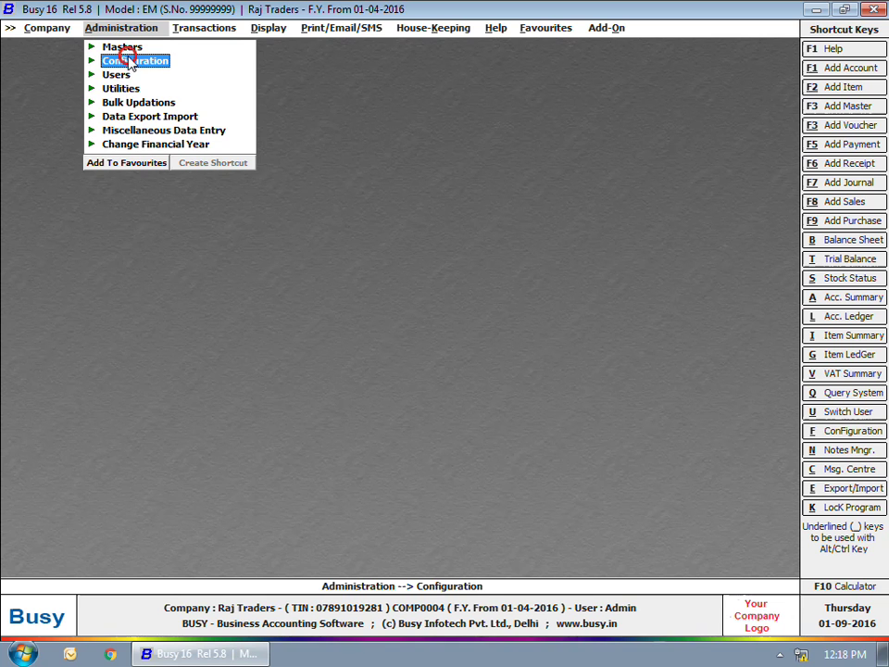
click(130, 62)
click(159, 61)
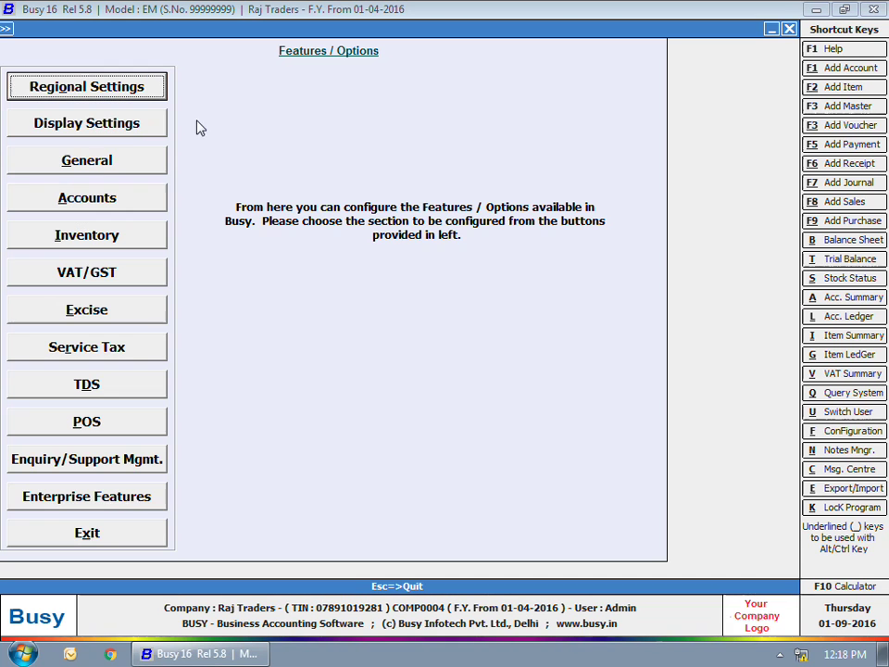
click(93, 276)
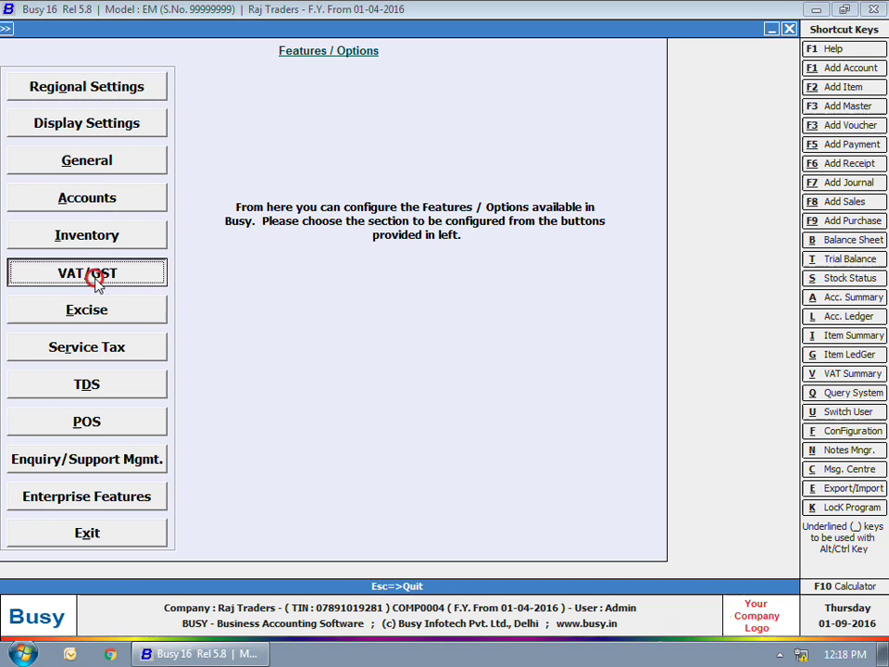
Check the dealer type, VAT details and additional tax options in the VAT/GST configuration, then save it.
click(163, 172)
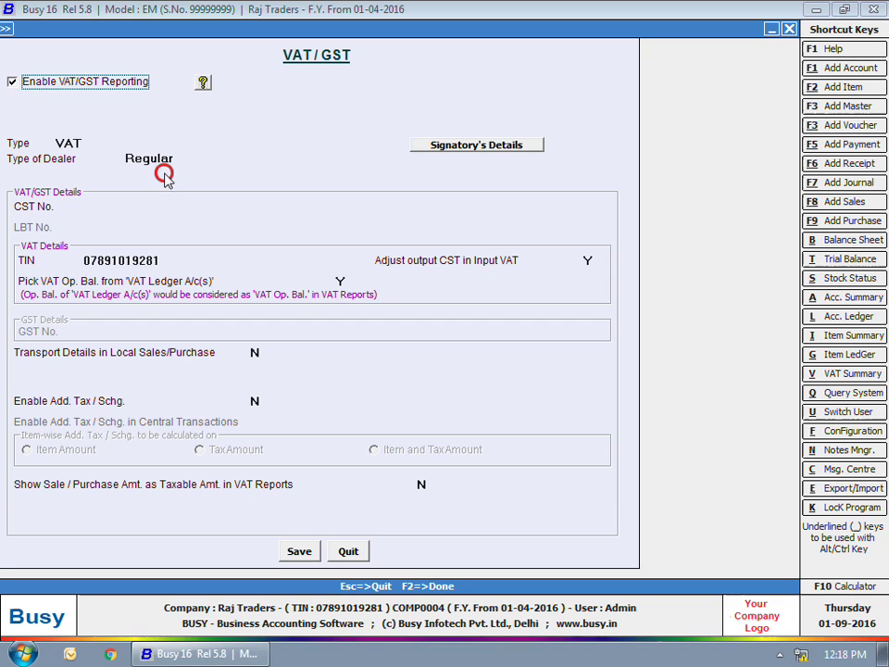
click(159, 180)
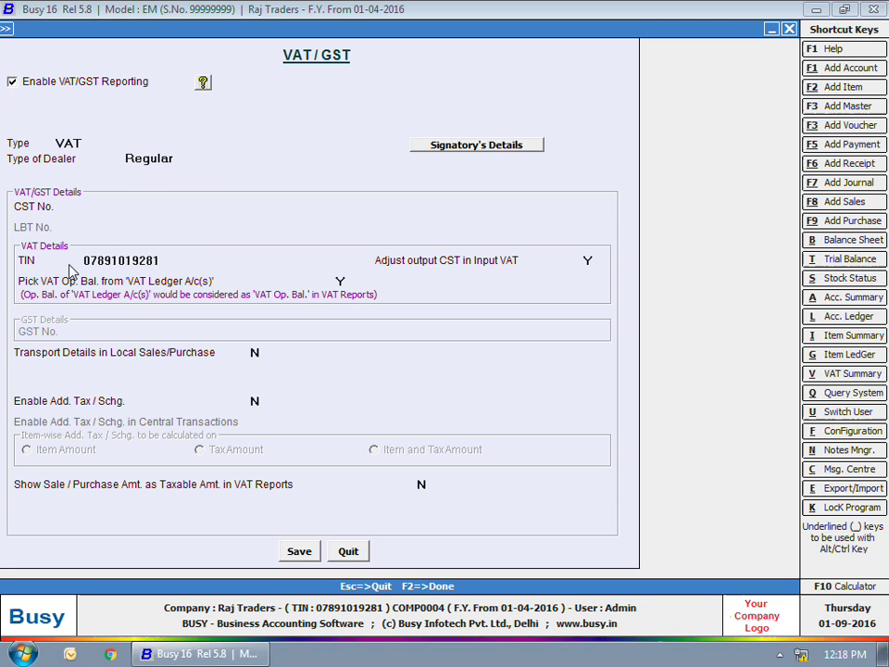
click(114, 306)
click(18, 370)
click(53, 380)
click(5, 417)
click(302, 552)
key(Escape)
key(Escape)
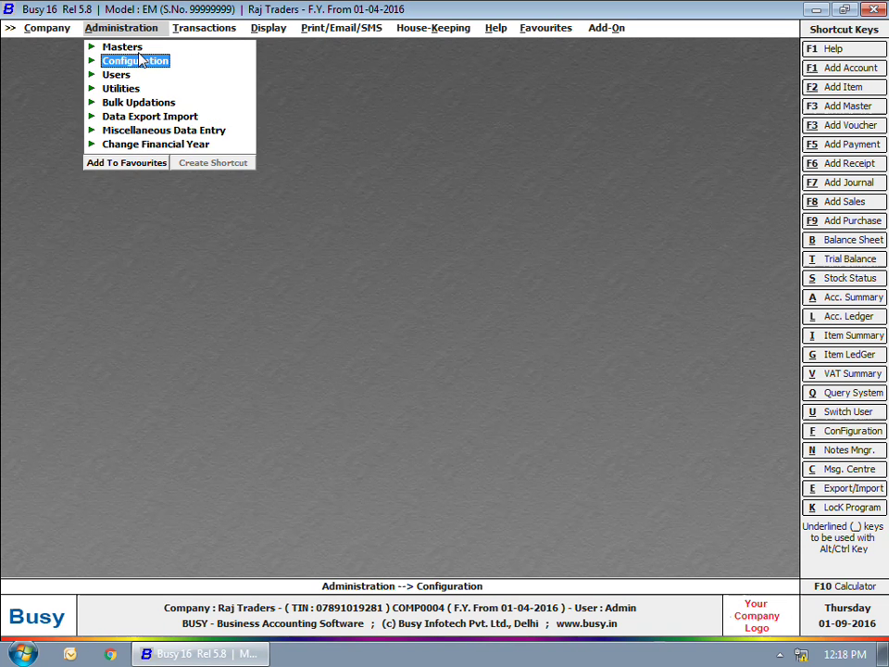
Start a new tax category master named "AC (9001044,12.5%)" with the type Goods.
key(Up)
key(Return)
click(169, 283)
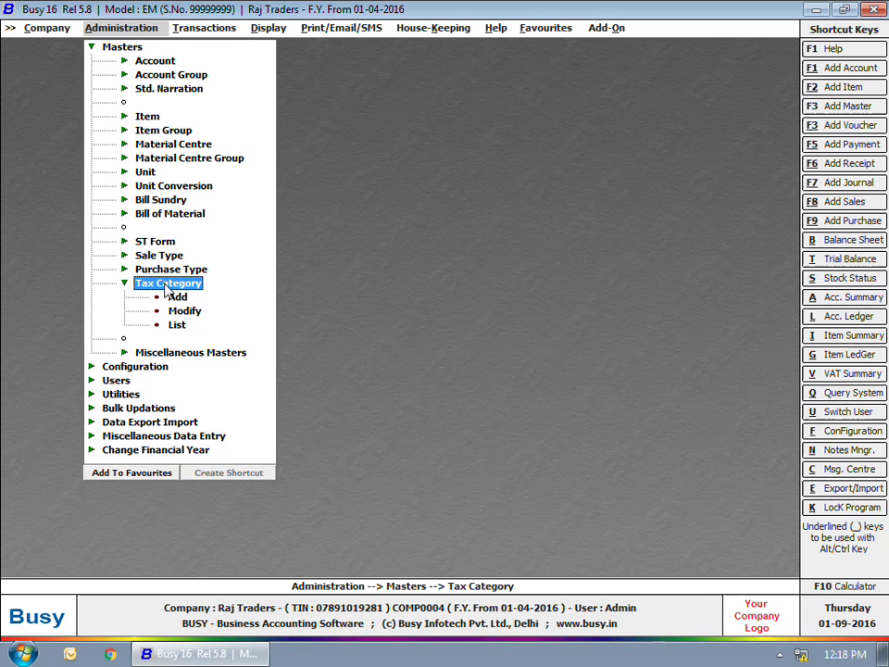
double_click(176, 297)
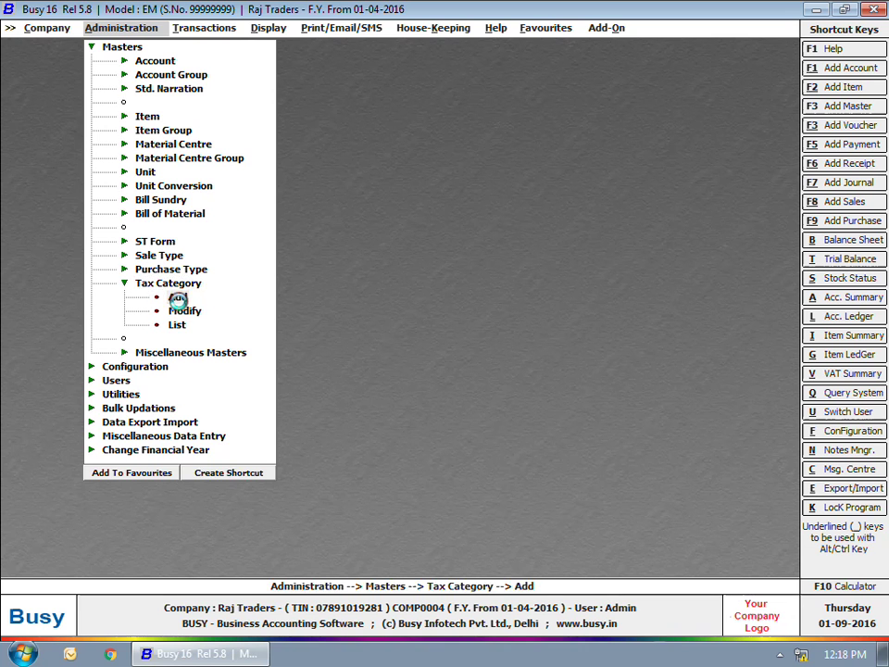
text(AC)
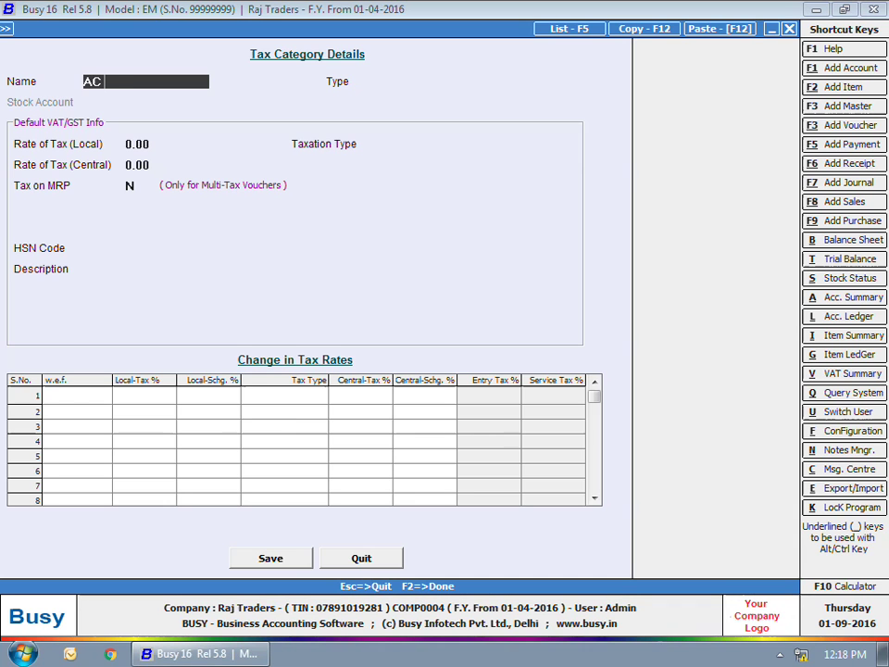
text( (9001044.12.5%))
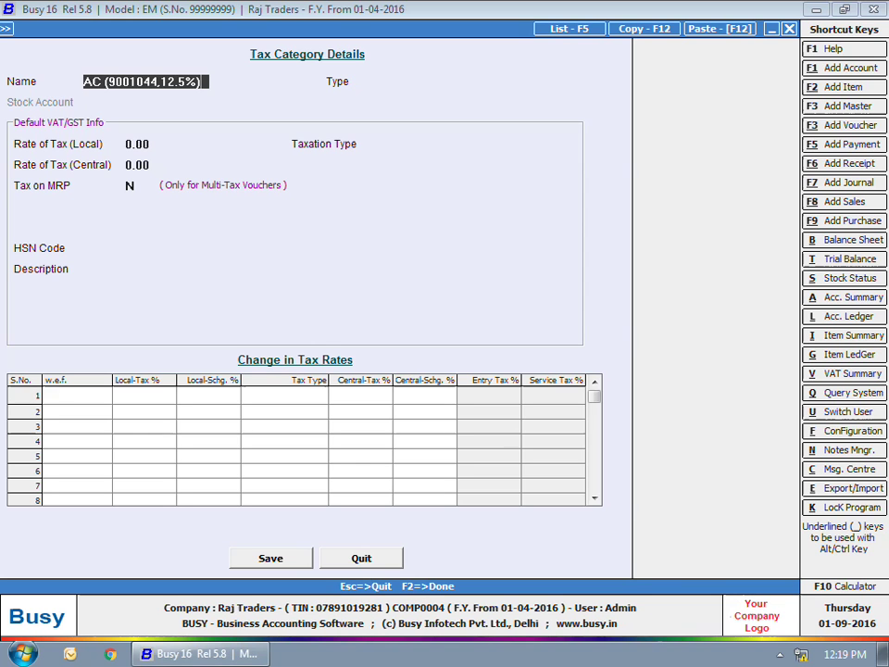
key(Return)
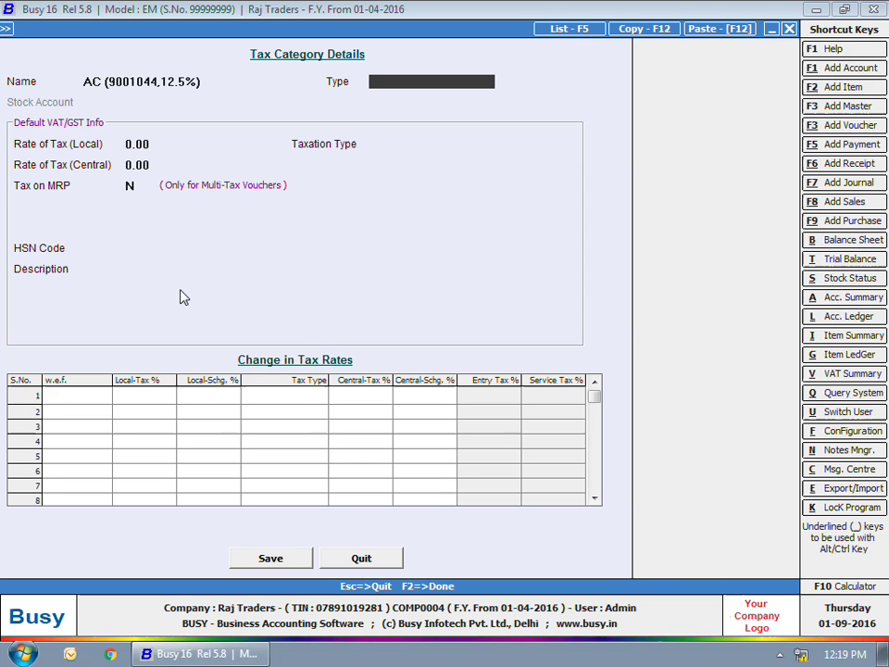
key(Return)
Set the tax category's local tax rate to 12.5% and its HSN code to 9001044.
text(12.5)
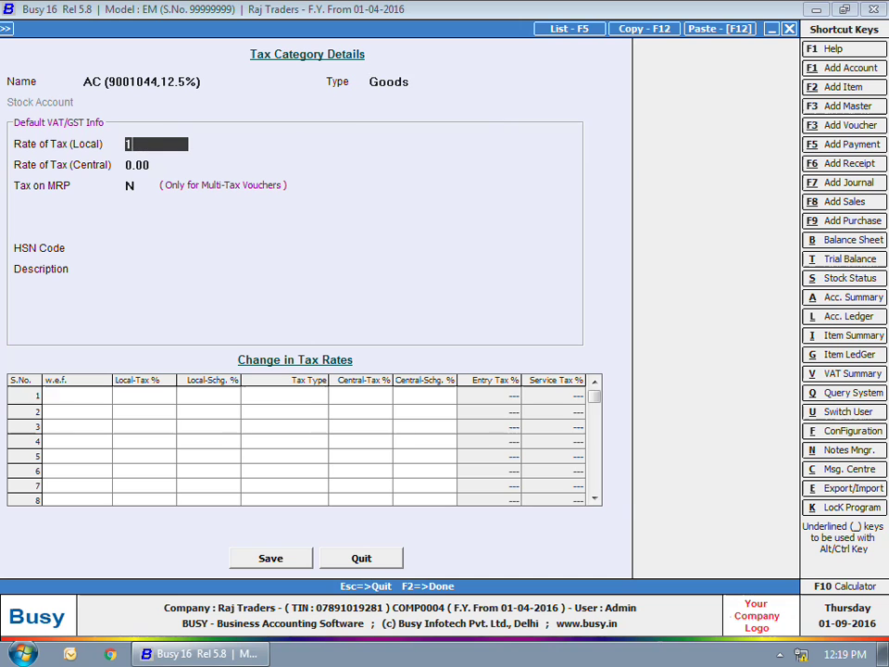
key(Return)
key(Return)
key(Return)
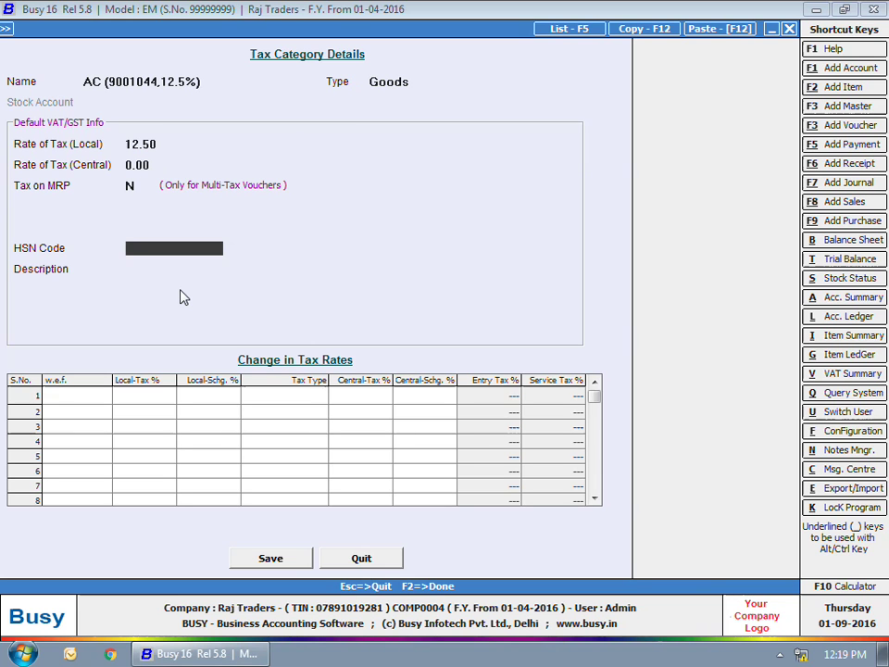
text(9001044)
key(Return)
Enter "Air Conditioners" as the tax category's description and save the master.
text(Air Cond)
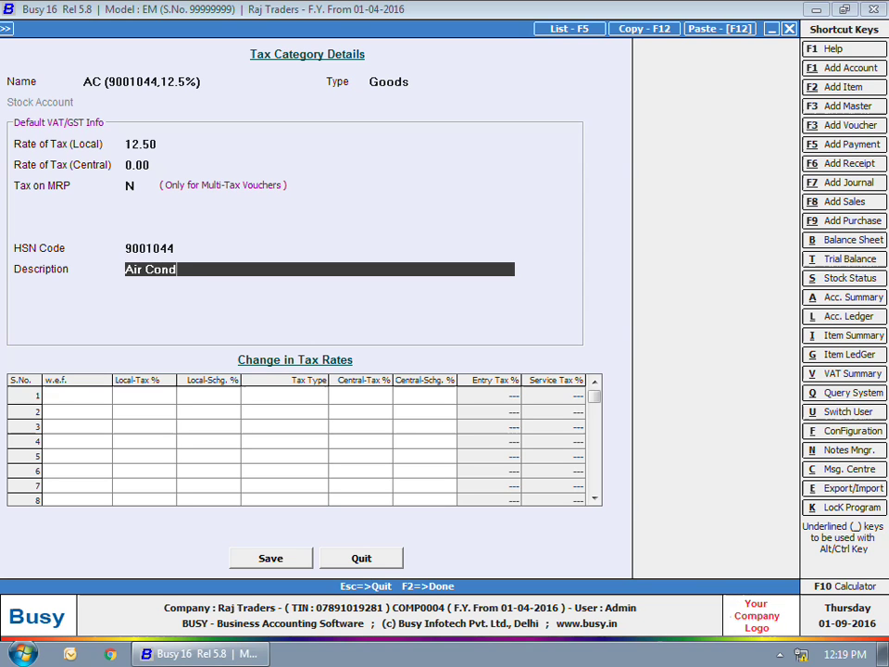
text(itioners)
key(Return)
click(271, 558)
click(486, 366)
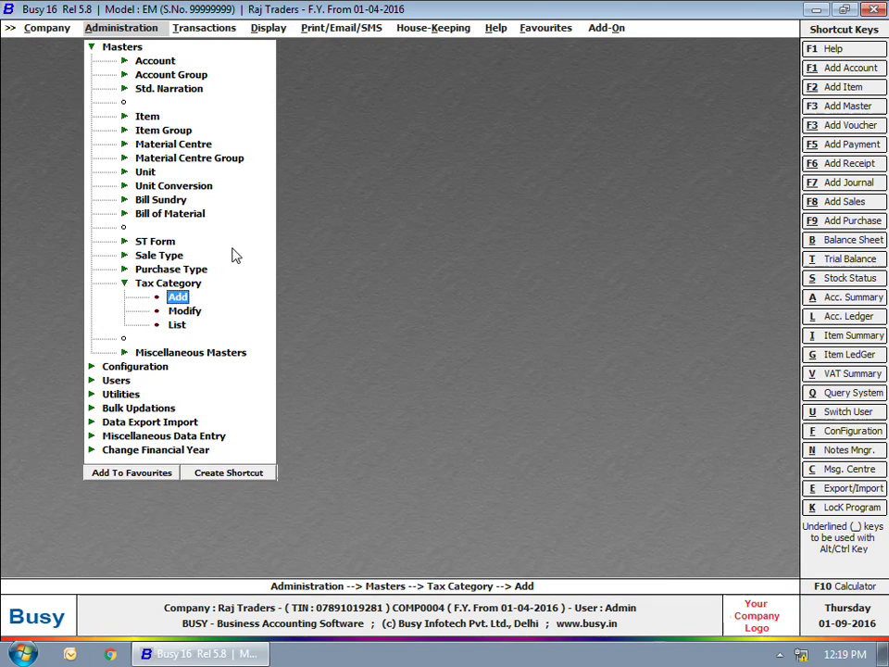
key(Escape)
key(Escape)
Start a new item master named "LG Ac - 1 Tonn" in the General group with the unit Pcs.
click(147, 117)
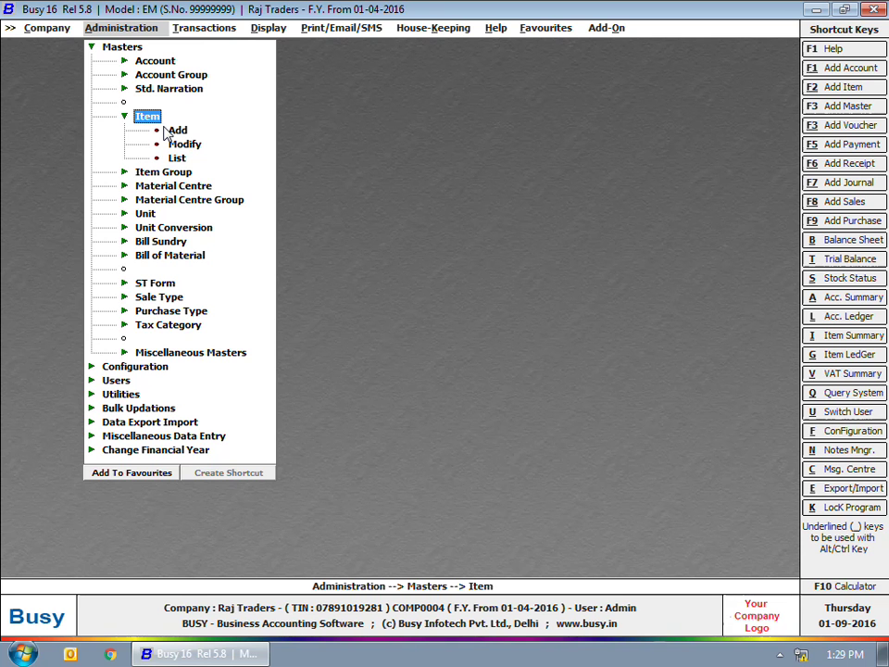
click(175, 131)
text(LG Ac - 1 Tonn)
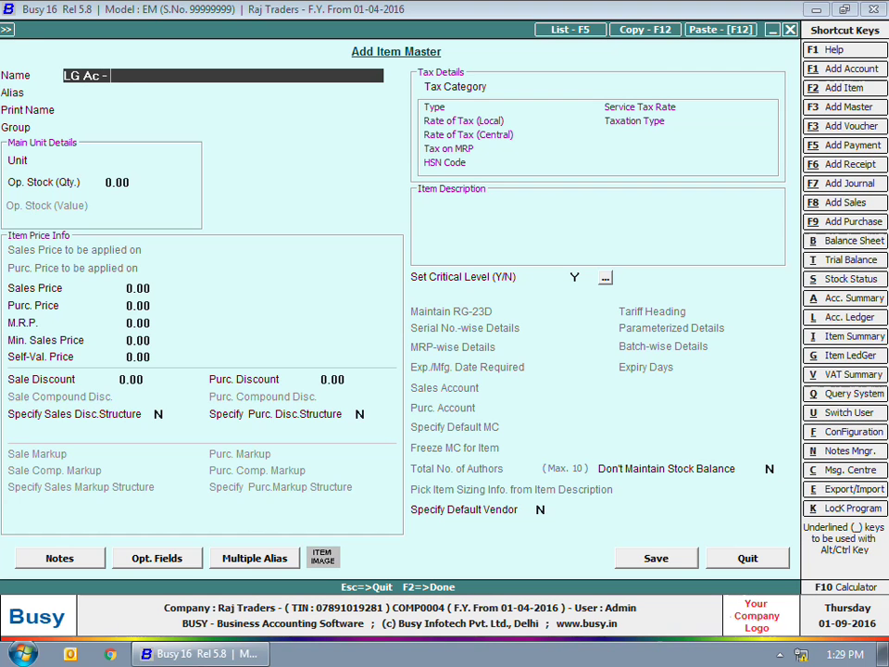
key(Return)
key(Return)
key(Return)
key(Return)
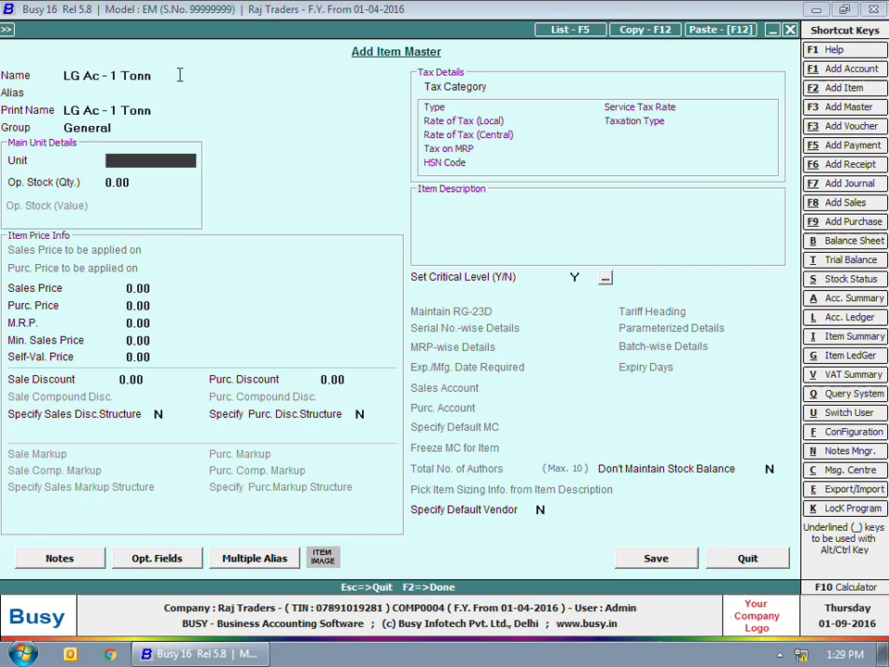
key(Return)
Set the LG AC item's opening stock to 100 pieces with a value of 25,00,000.
text(100)
key(Return)
text(2500000)
key(Return)
Set the LG AC item's sales price to 30,000, purchase price to 25,000 and M.R.P. to 35,000.
text(30,000)
key(Return)
text(25,000)
key(Return)
text(35,0)
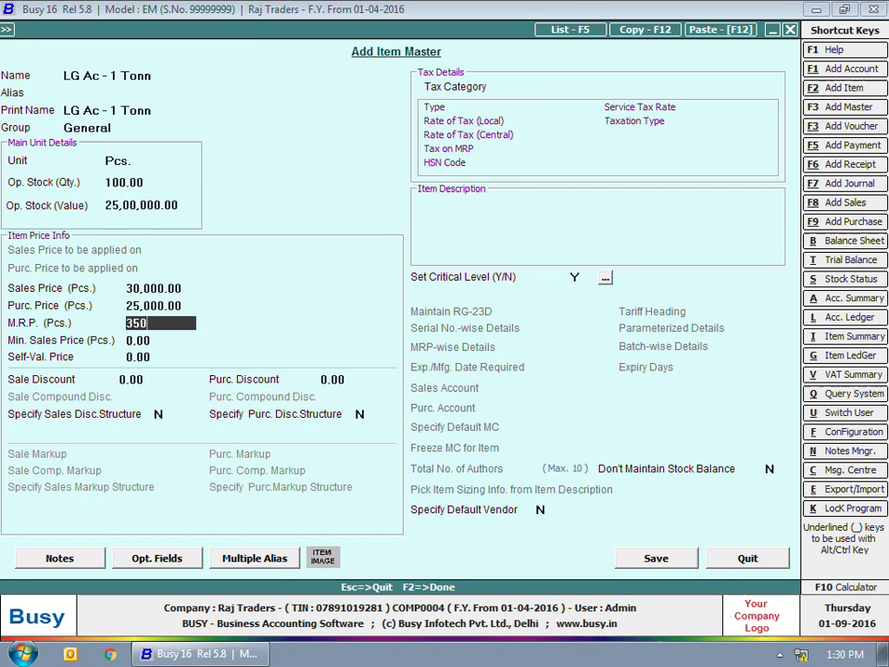
text(00)
key(Return)
Assign the tax category AC (9001044,12.5%) to the LG AC item and save it.
click(569, 85)
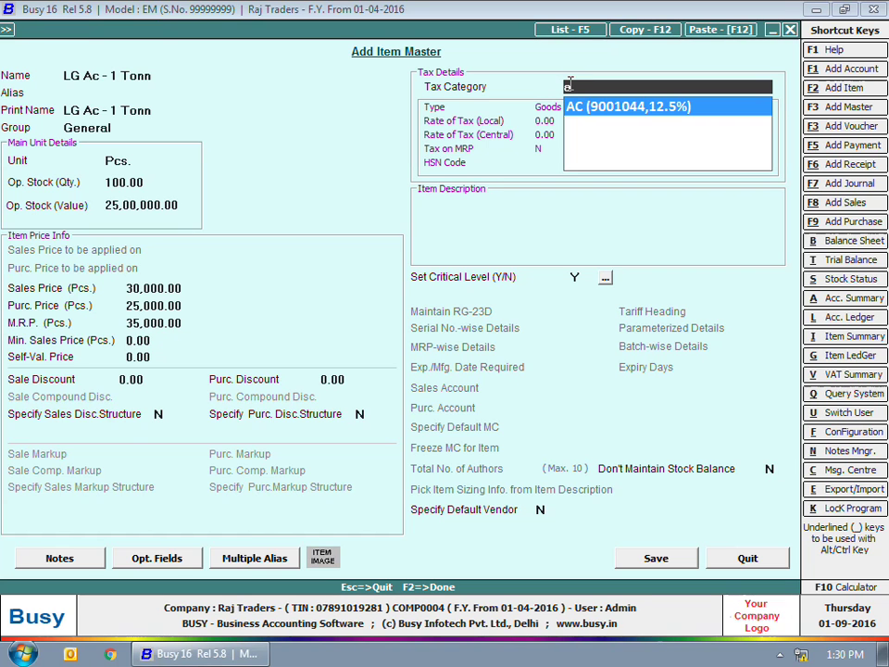
key(Return)
click(658, 558)
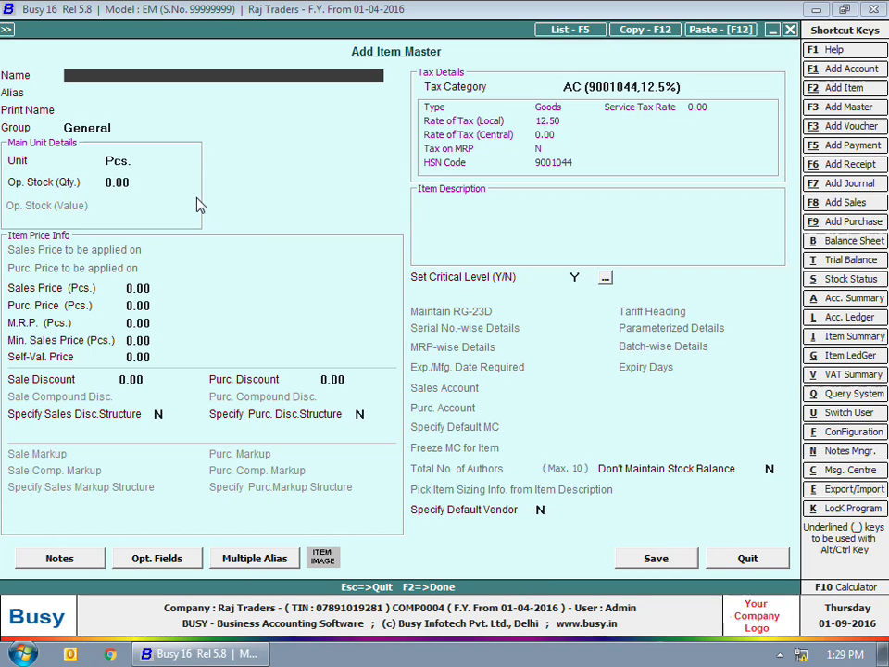
Start another item master named "Sony Bravia - 32'' Inch" in the General group with the unit Pcs.
text(Sony Bra)
key(Return)
key(Return)
key(Return)
key(Return)
key(Return)
Set the Sony Bravia item's opening stock to 50 pieces with a value of 20,00,000.
text(50)
key(Return)
text(2000000)
key(Return)
Set the Sony Bravia item's sales price to 45,000, purchase price to 40,000 and M.R.P. to 50,000.
text(45,000)
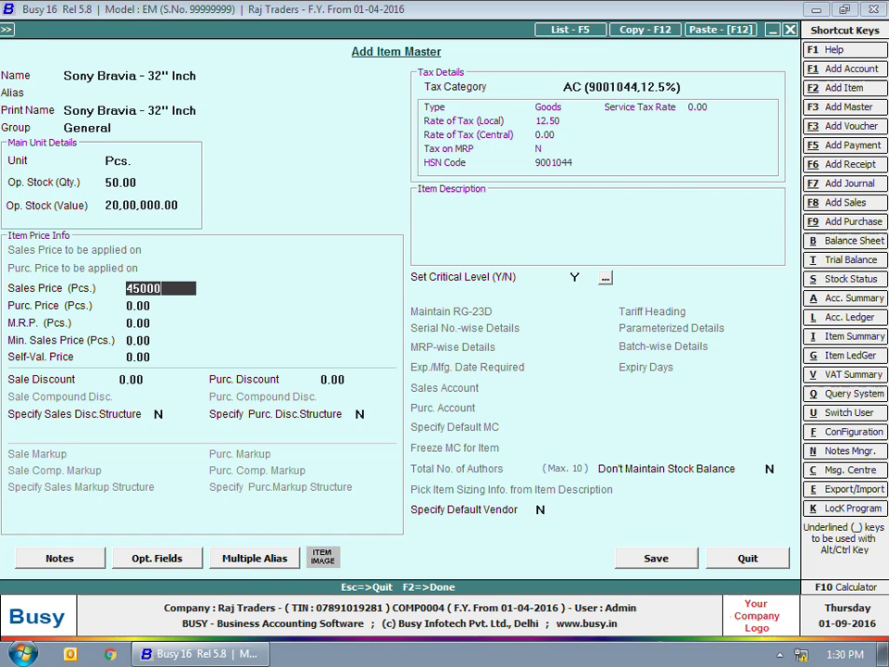
key(Return)
text(40,000)
key(Return)
text(50000)
key(Return)
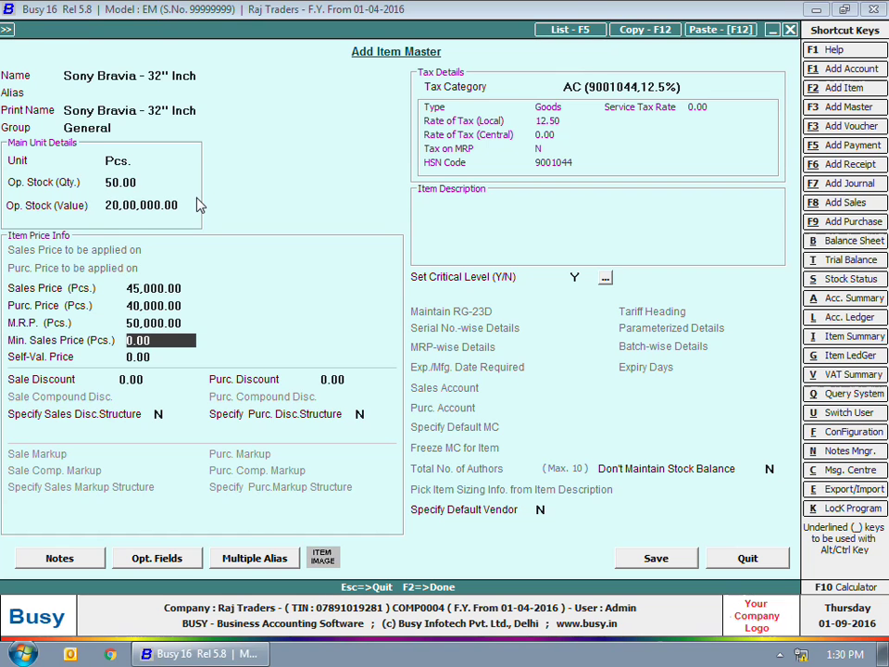
Assign the tax category TV(9001029,5%) to the Sony Bravia item, save it and close item entry.
click(571, 86)
key(Down)
key(Down)
key(Down)
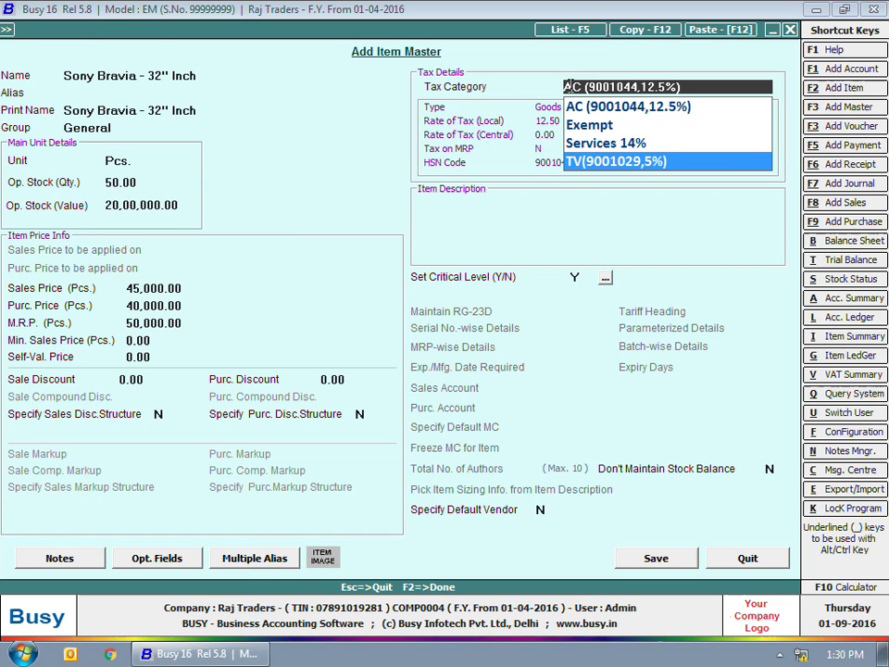
key(Return)
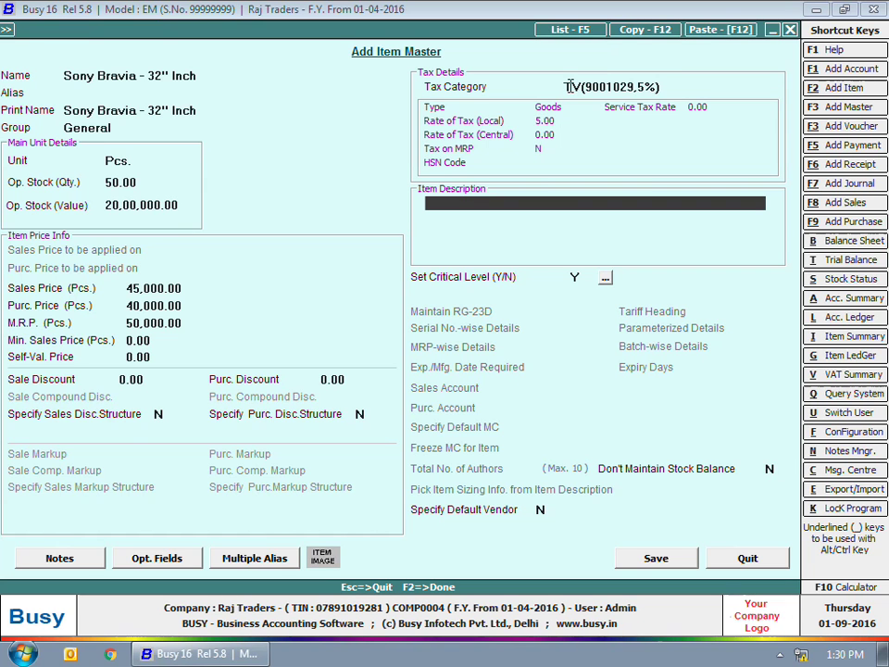
click(665, 561)
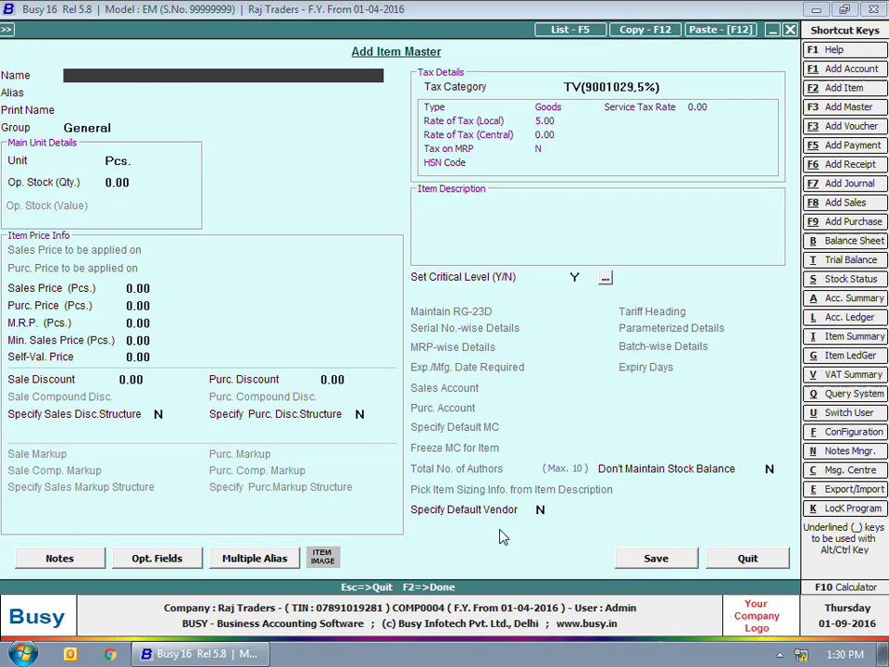
key(Escape)
Open the VAT bill sundry master for modification and examine how its amount is calculated.
click(144, 204)
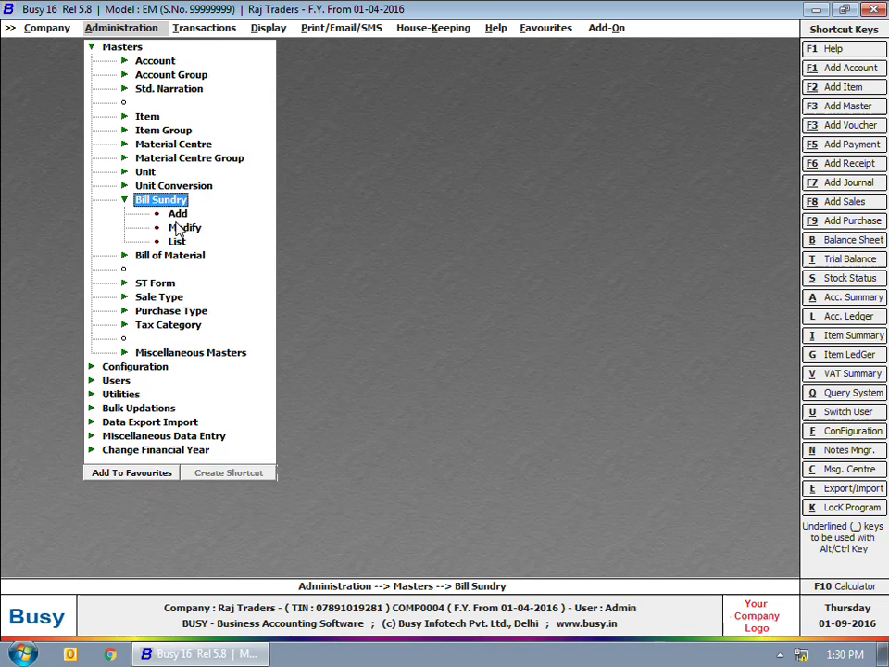
click(178, 228)
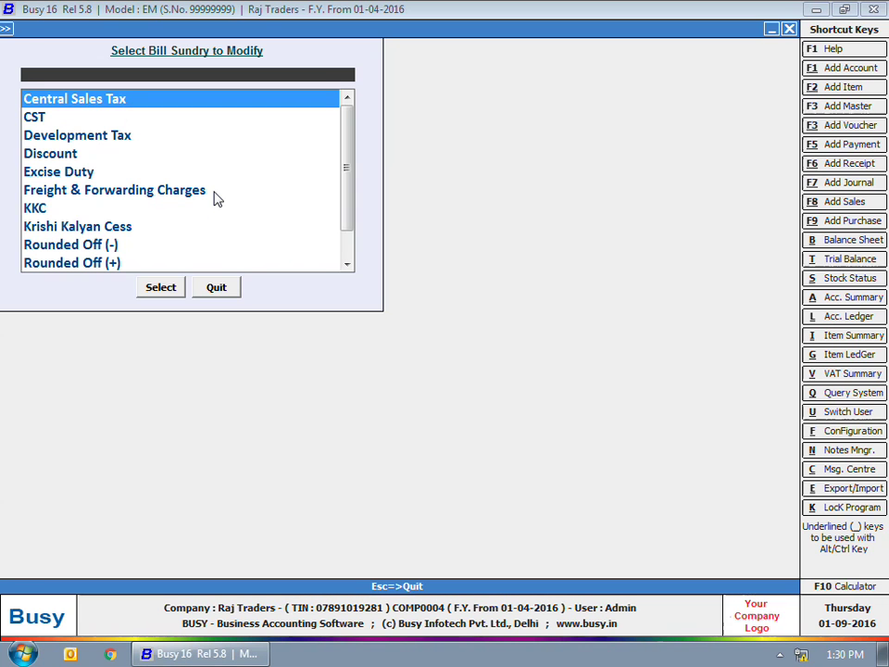
text(V)
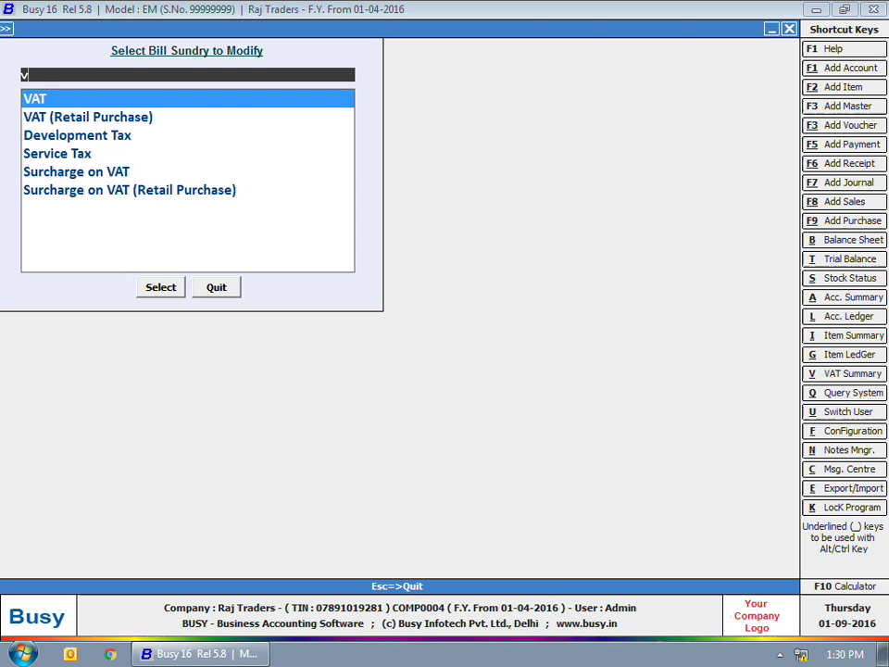
text(AT)
key(Return)
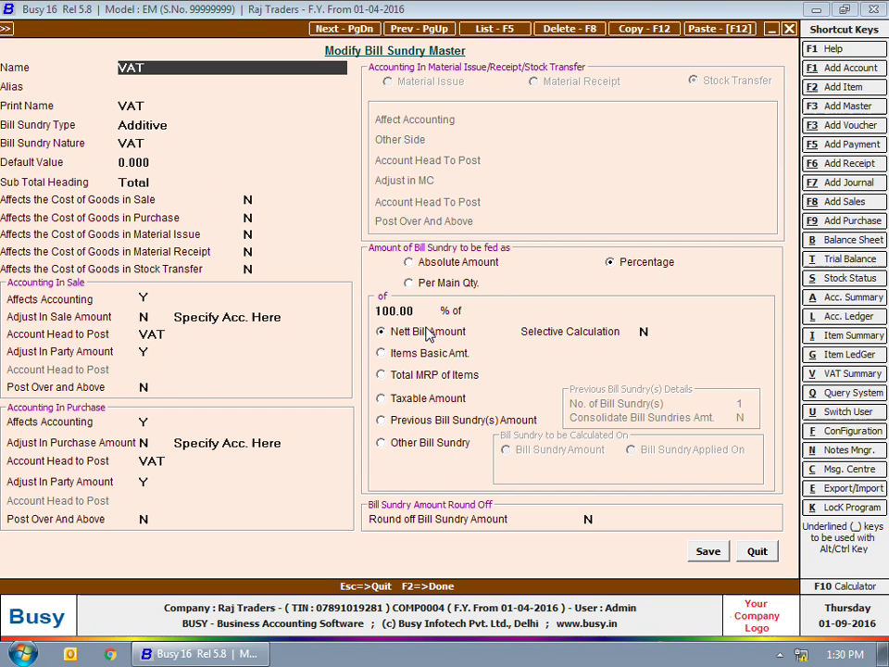
click(382, 350)
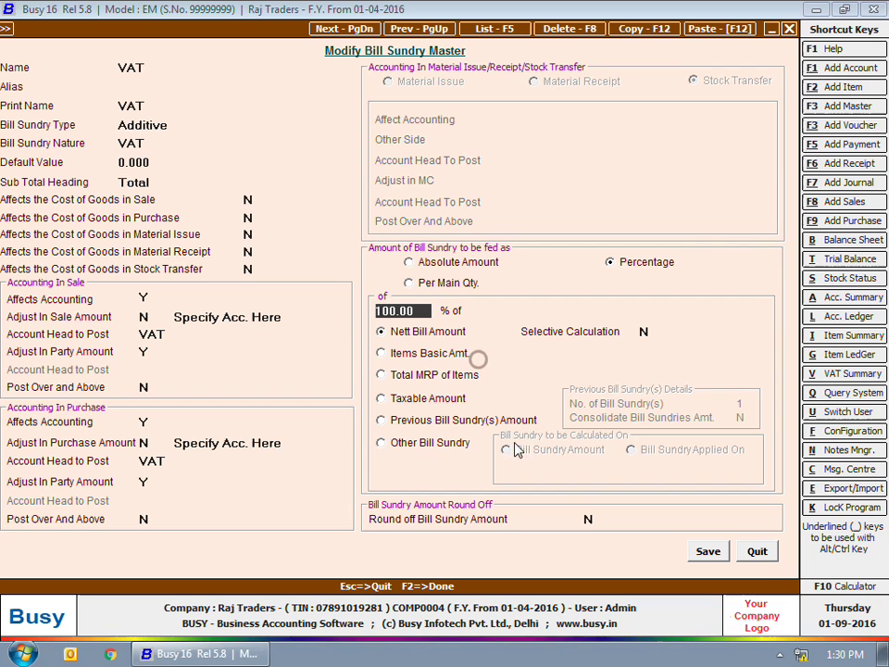
key(Escape)
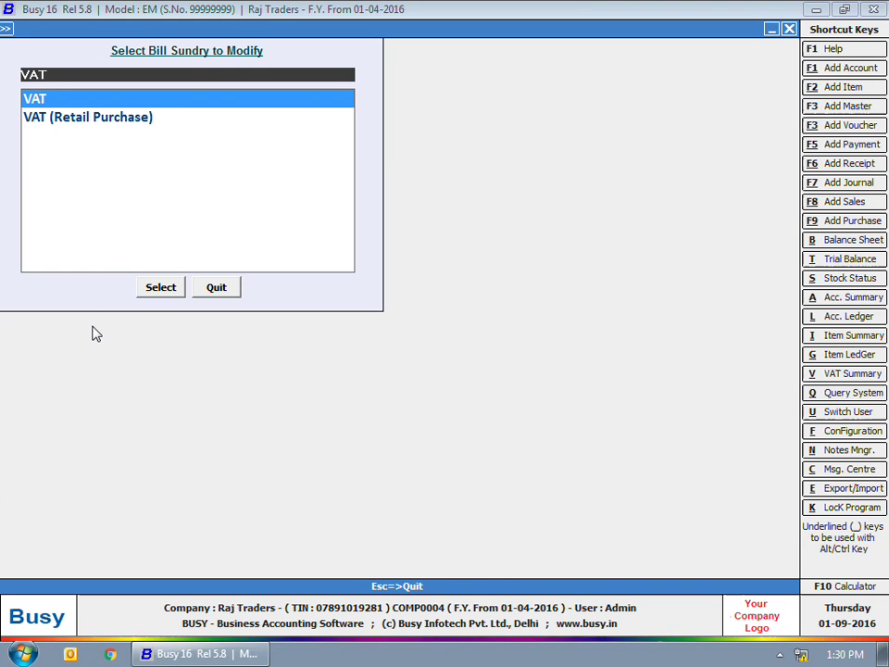
Open the VAT (Retail Purchase) bill sundry master to check it, then leave the bill sundry masters.
key(Down)
key(Return)
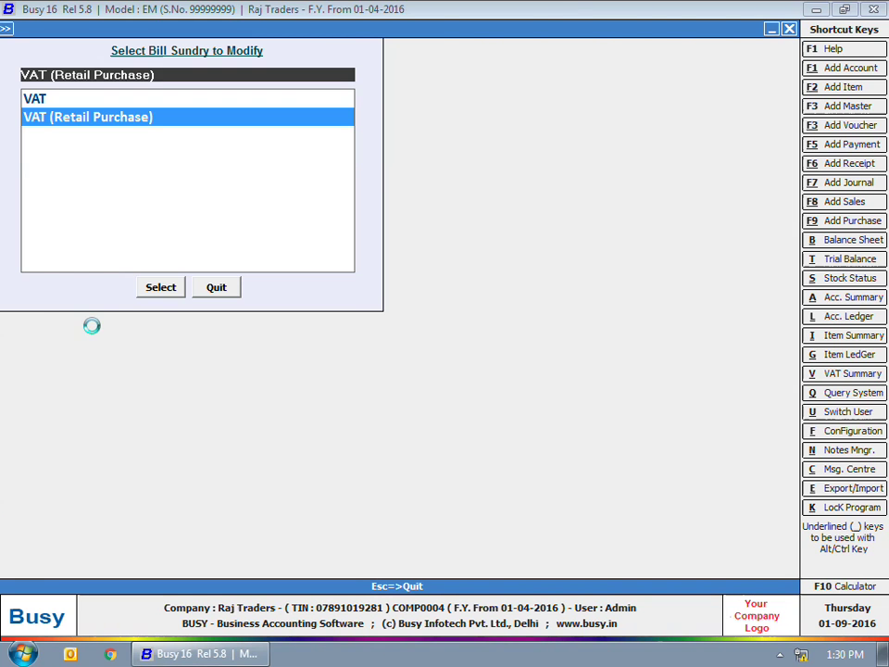
key(Escape)
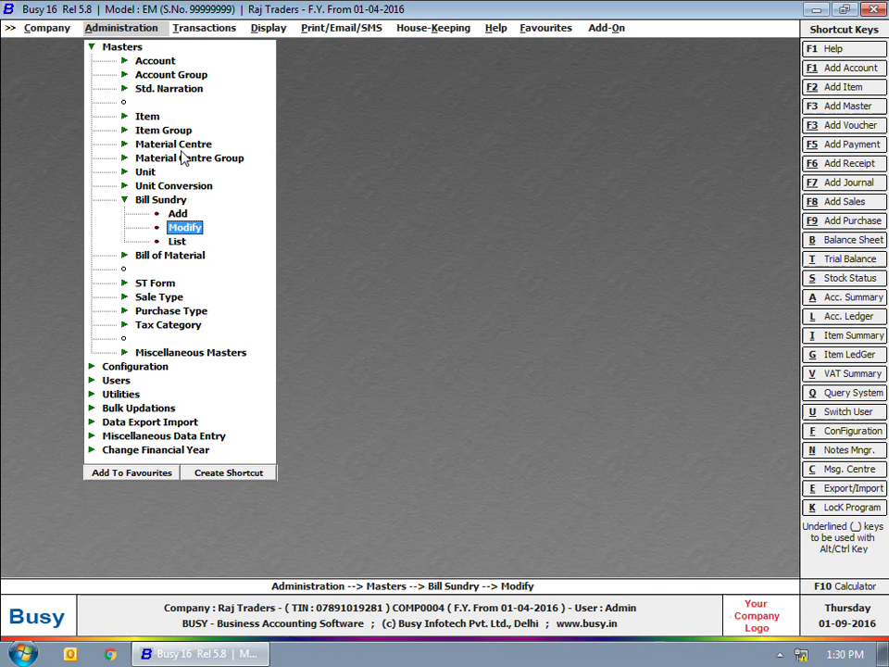
key(Escape)
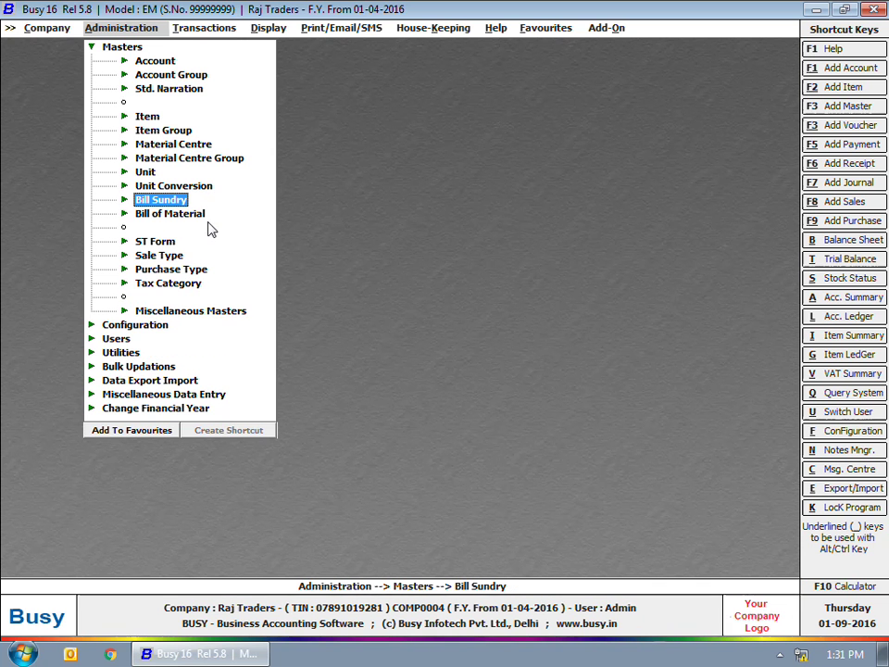
Start a new sale type named 1, with its sales account specified in the voucher and the taxation type Taxable.
click(162, 255)
click(176, 266)
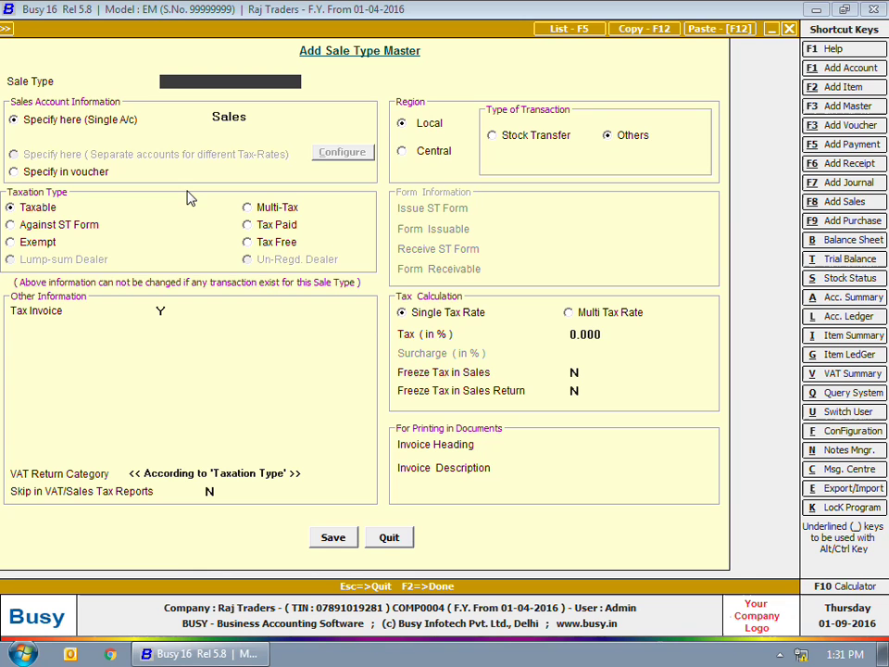
text(1)
key(Return)
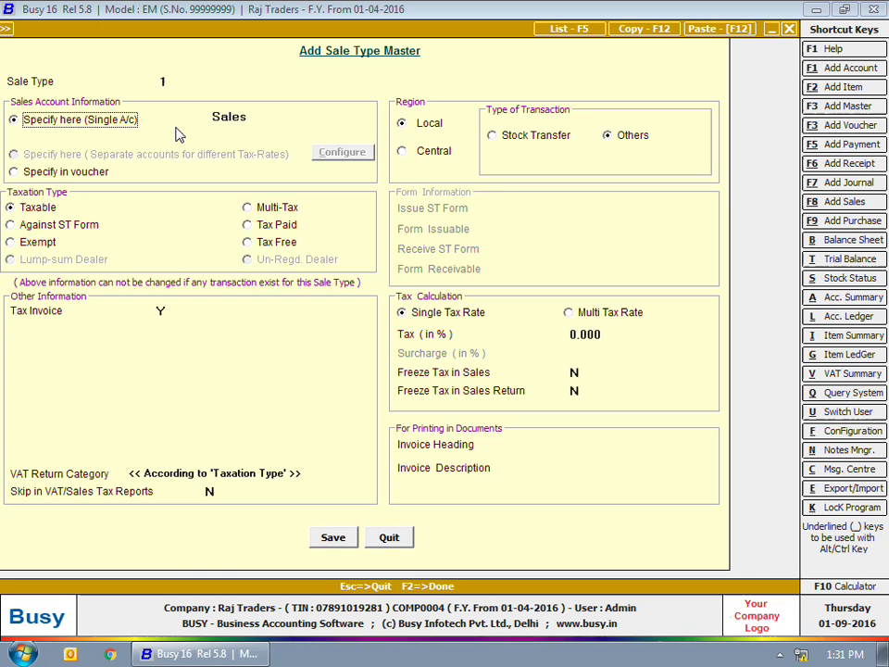
click(57, 174)
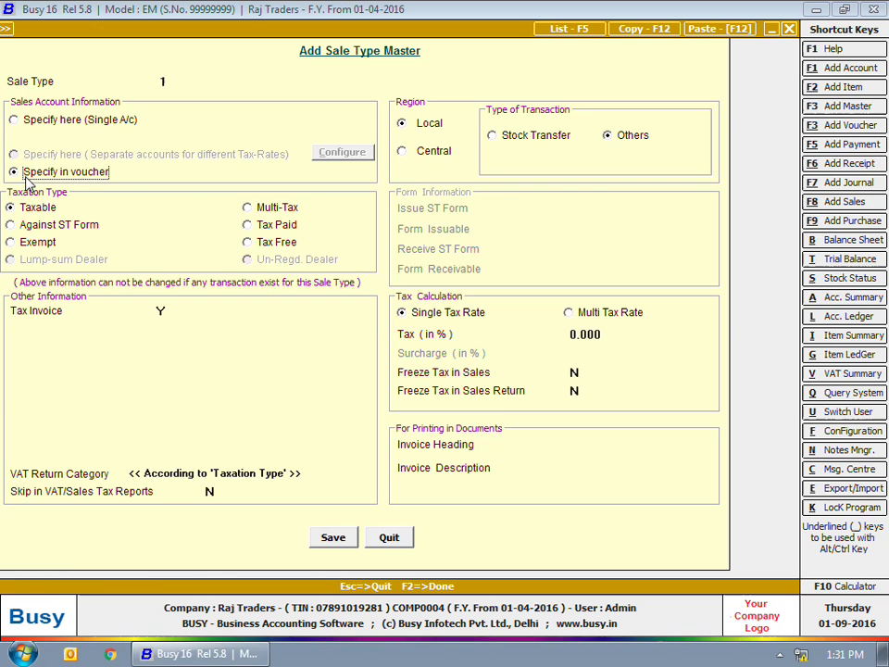
click(68, 187)
click(35, 211)
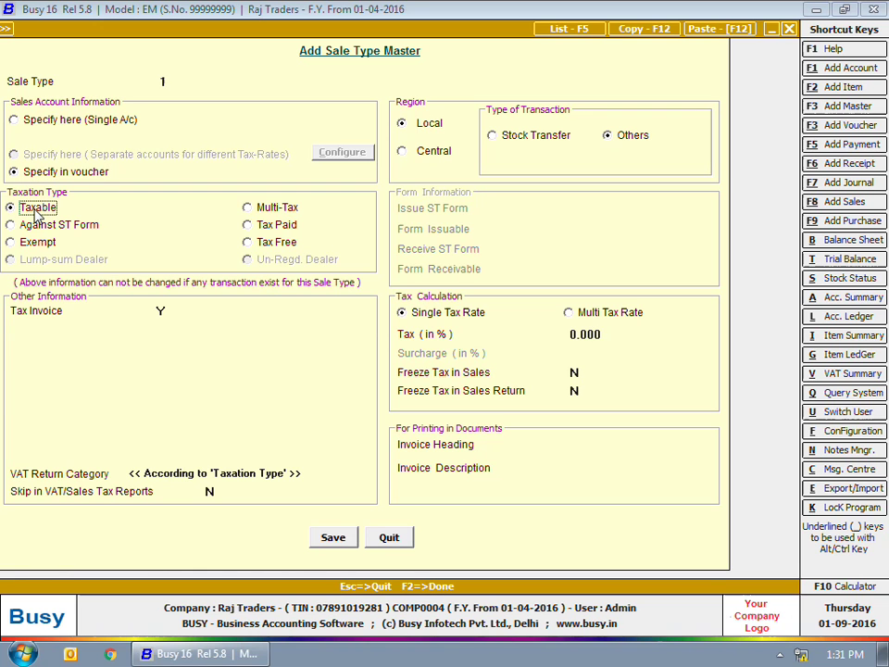
Switch sale type 1 to Multi-Tax with separate accounts for different tax rates and open its account configuration.
click(250, 209)
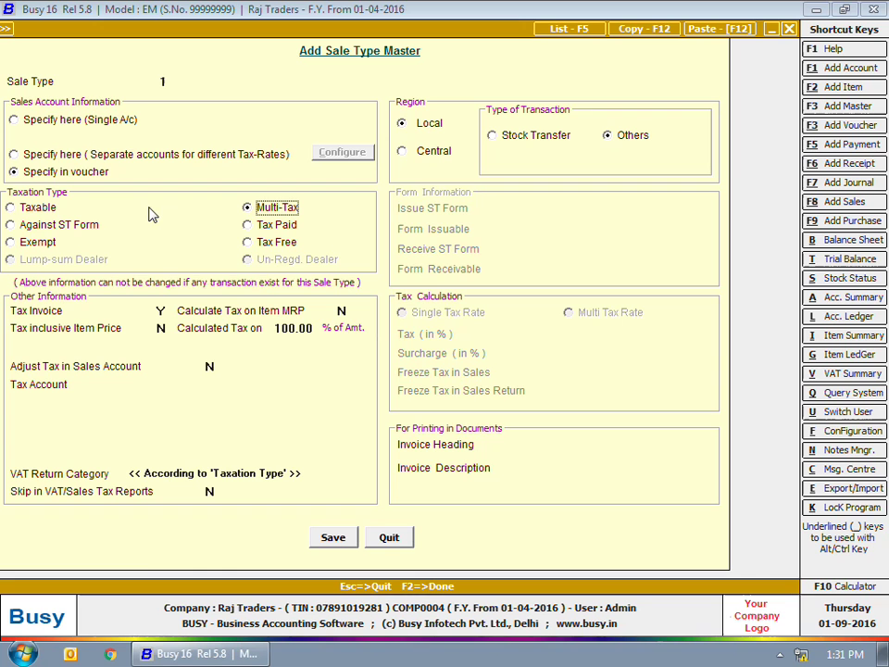
click(75, 154)
click(331, 154)
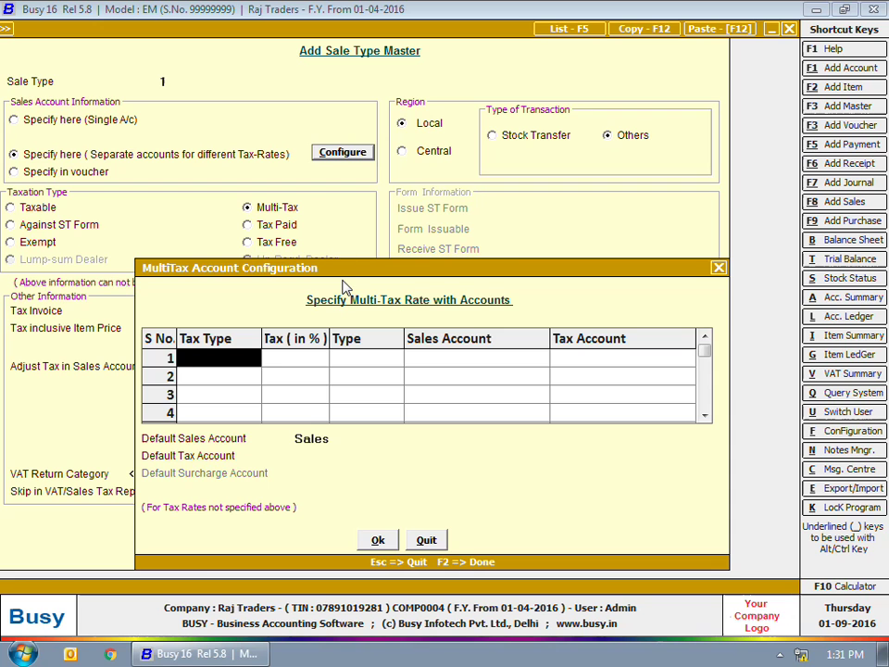
Configure taxable goods at 5% with sales account Sale @5% and tax account VAT.
key(Return)
key(Return)
text(5)
key(Return)
key(Return)
text(s)
key(Down)
key(Down)
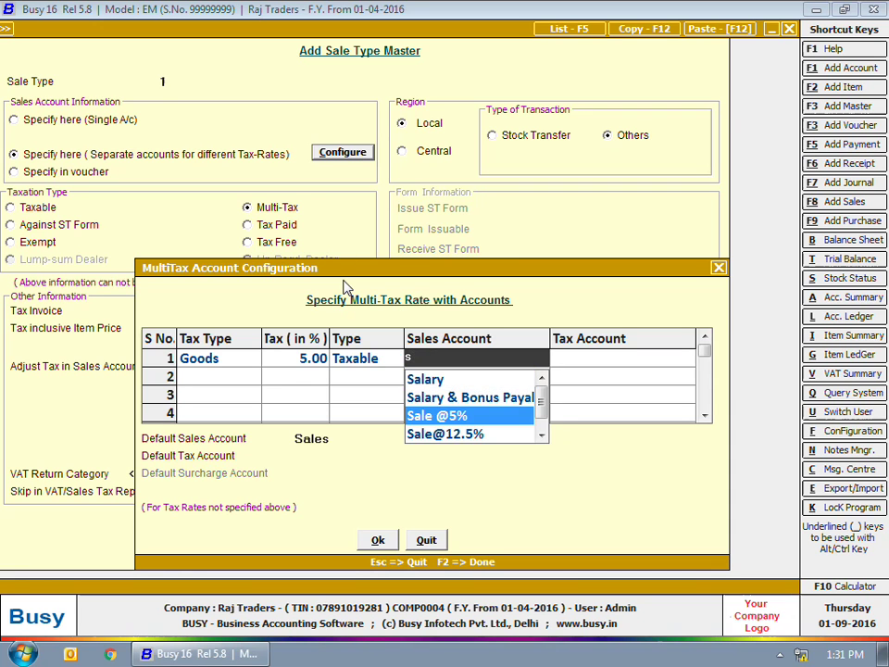
key(Return)
text(v)
key(Return)
text(g)
key(Return)
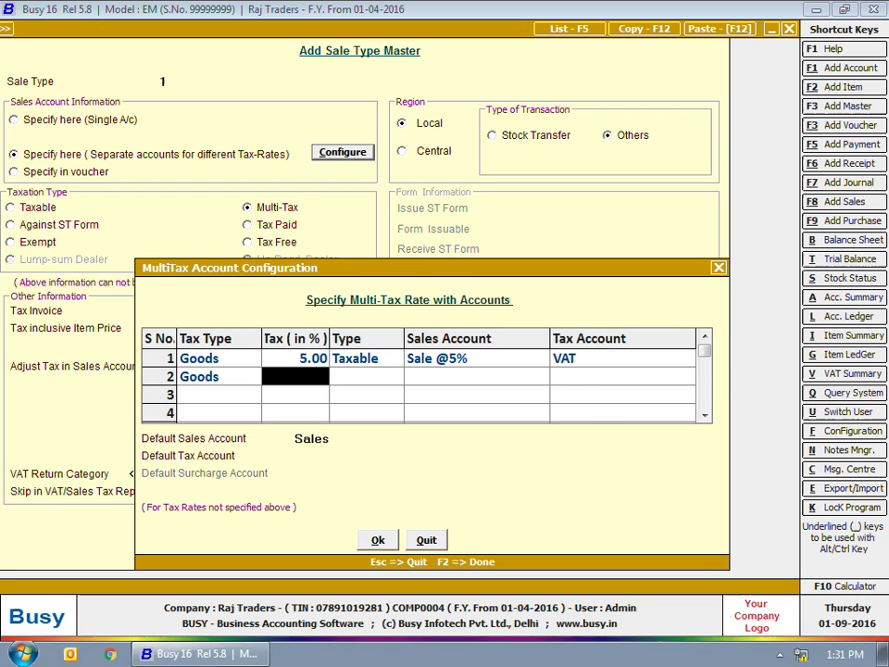
text(12.5)
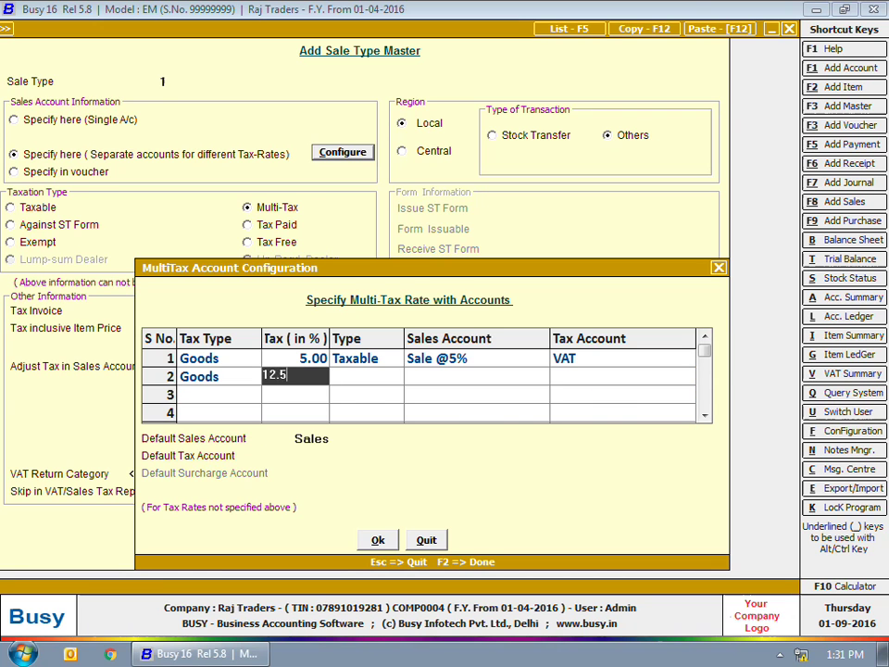
key(Return)
key(Return)
text(s)
key(Down)
key(Return)
text(vat)
key(Return)
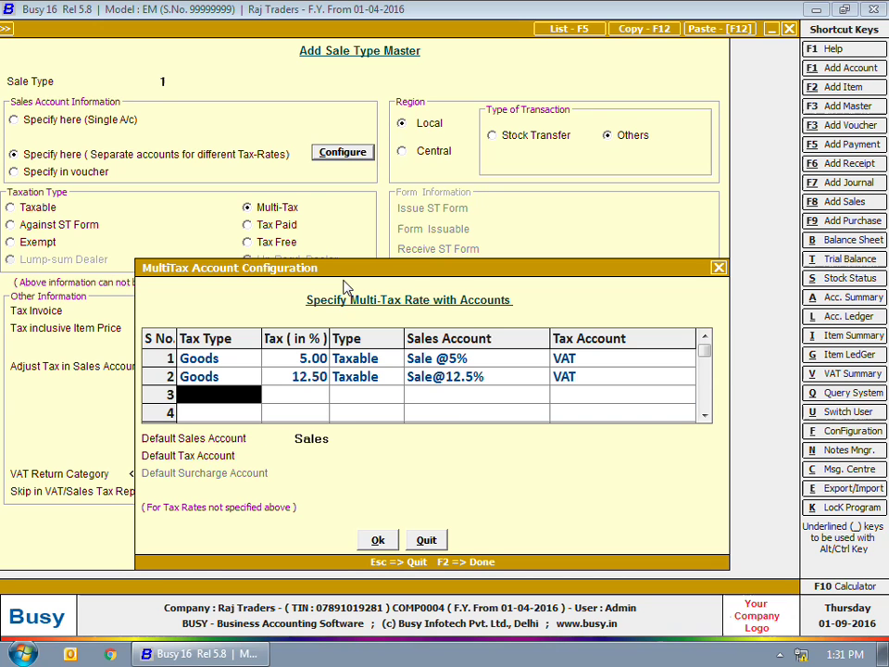
Set the default tax account to VAT and accept the multi-tax account configuration.
key(Return)
key(Return)
text(vat)
key(Return)
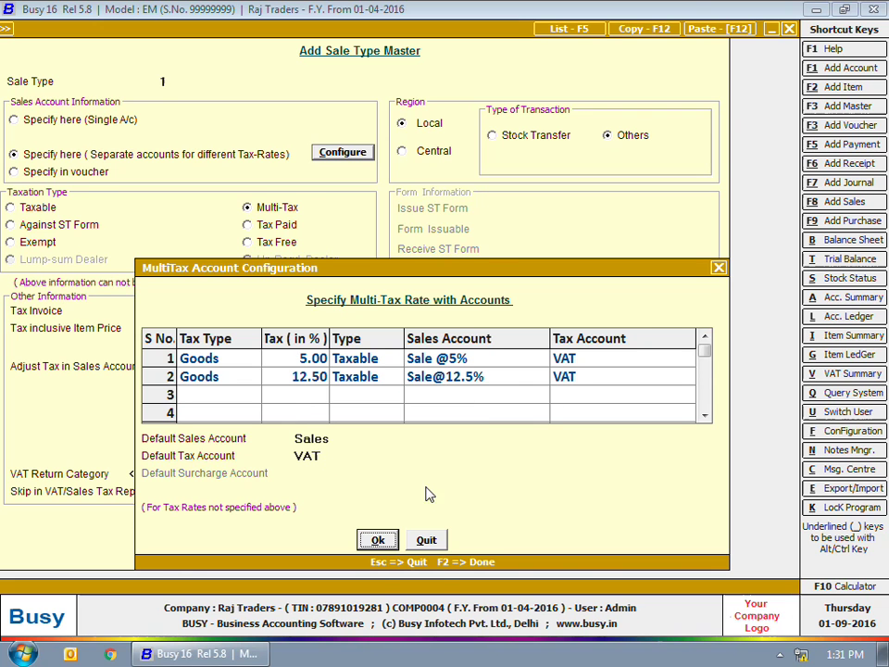
click(375, 537)
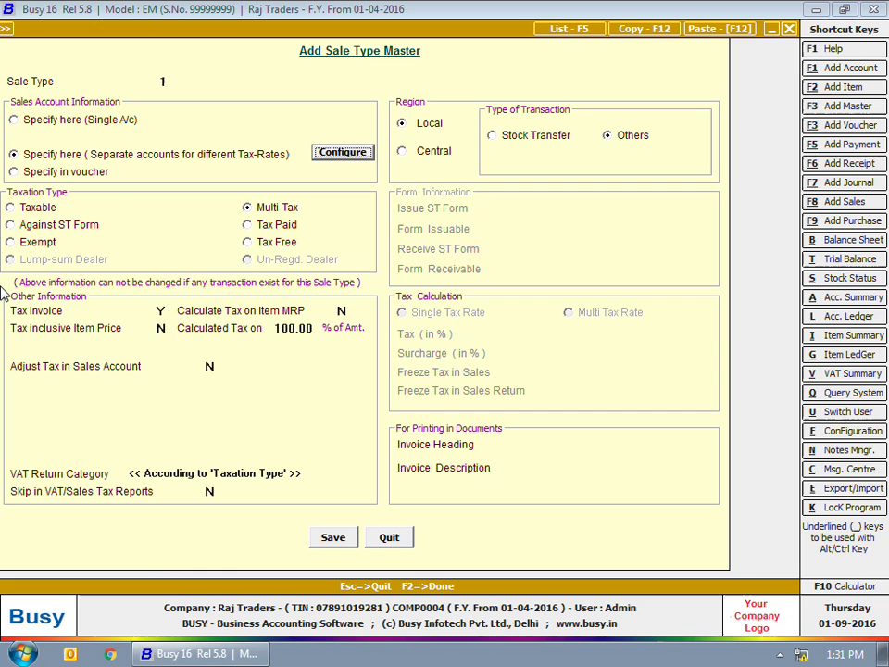
Change the taxation type back to Taxable and check the single tax rate's percentage setting.
click(37, 212)
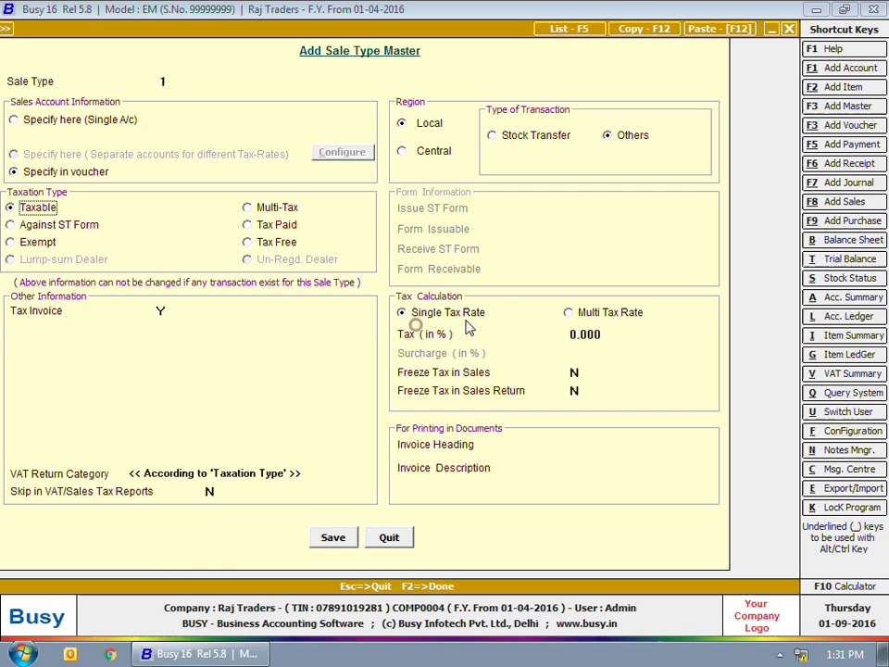
click(385, 310)
click(584, 334)
click(574, 334)
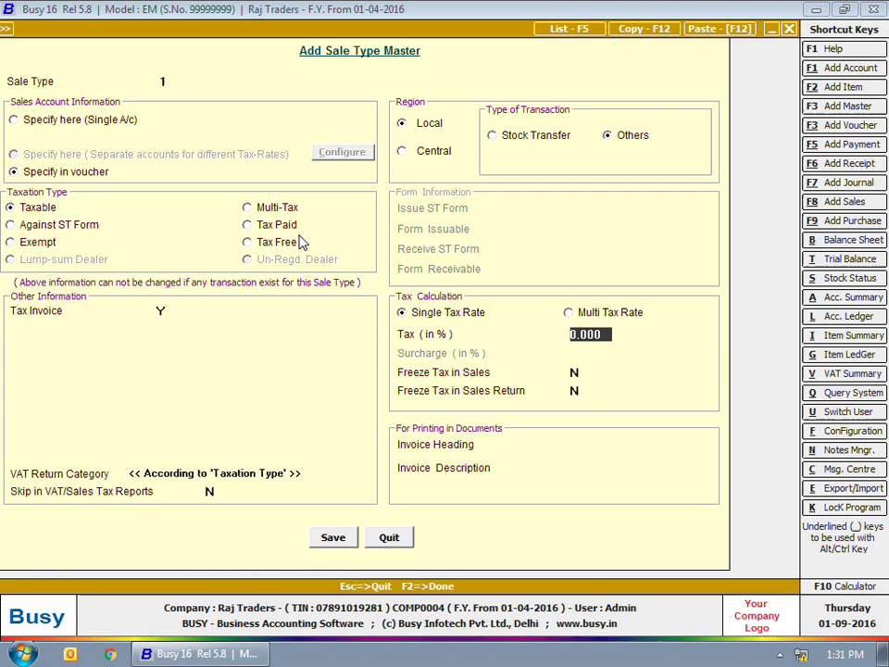
Change the taxation type to Multi-Tax and set Tax inclusive Item Price to Y.
click(248, 208)
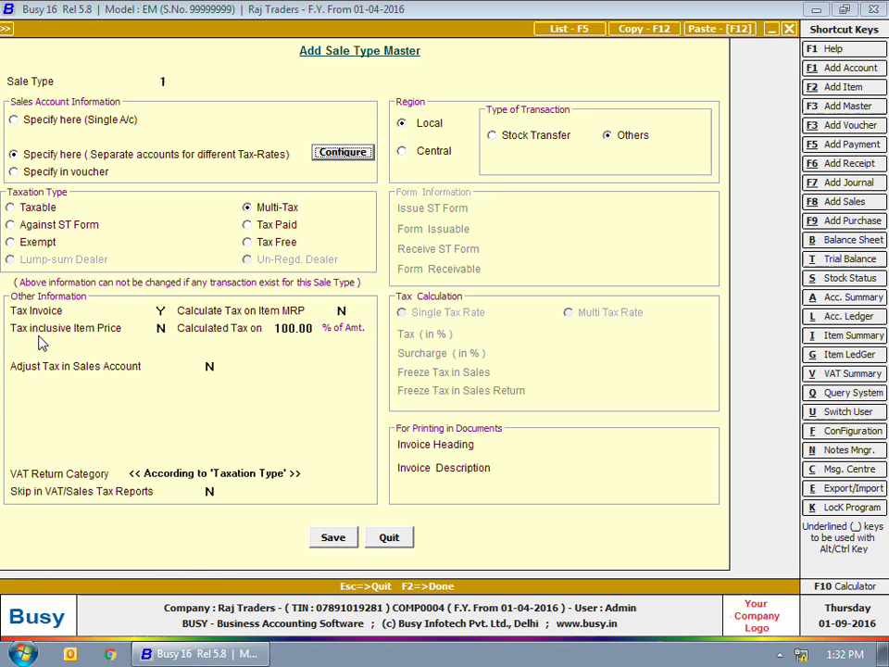
click(92, 330)
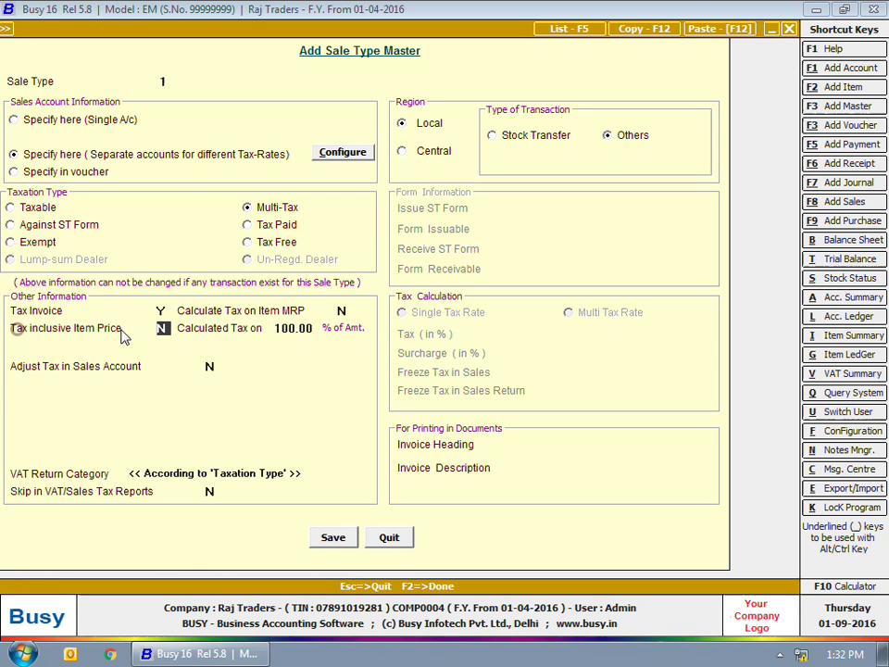
text(Y)
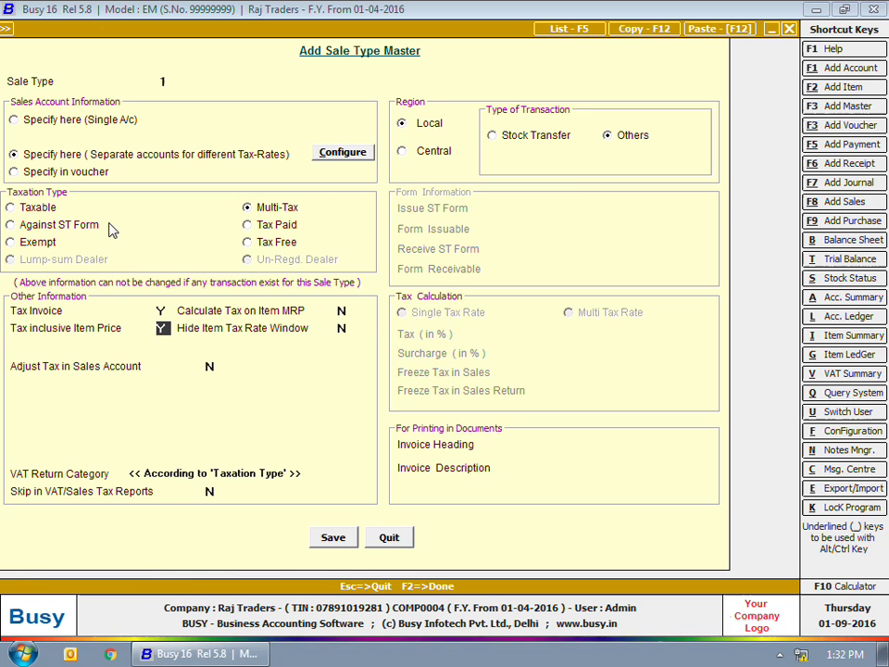
Change the taxation type to Against ST Form with region Central and check the issue and receive form settings.
click(62, 226)
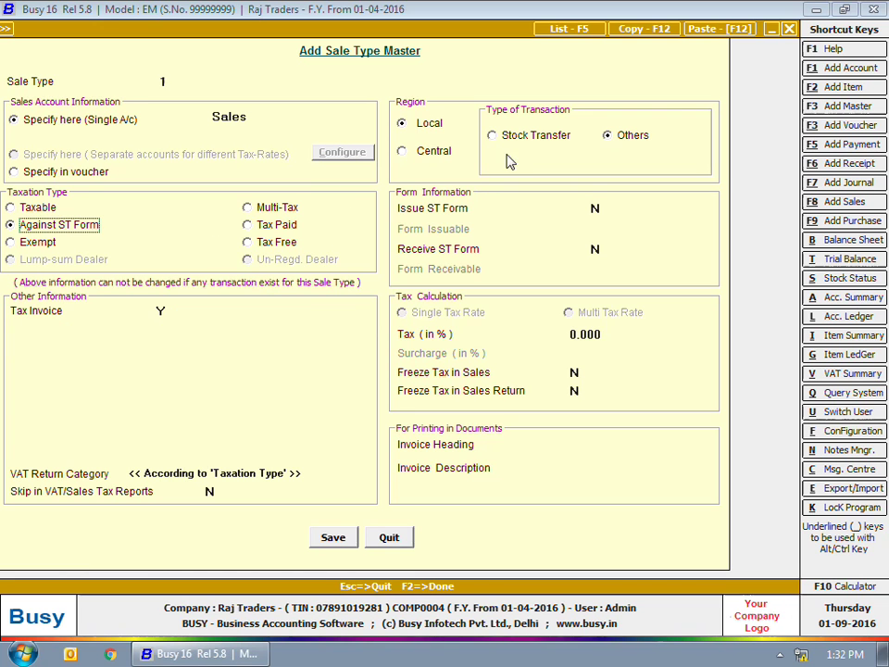
click(432, 154)
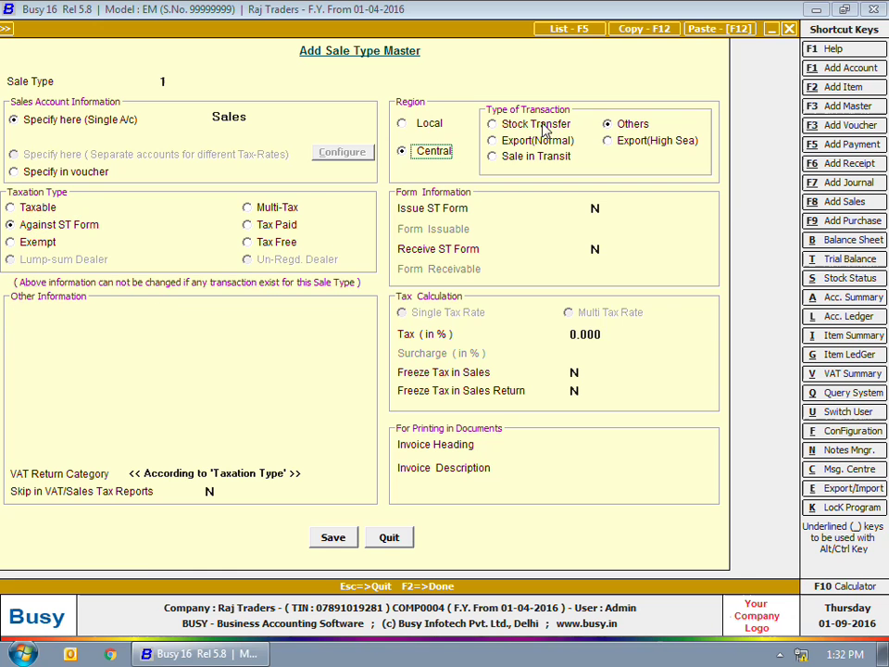
click(590, 207)
click(595, 248)
Try the Tax Paid, Exempt and Tax Free taxation types, then quit the new sale type without saving.
click(248, 224)
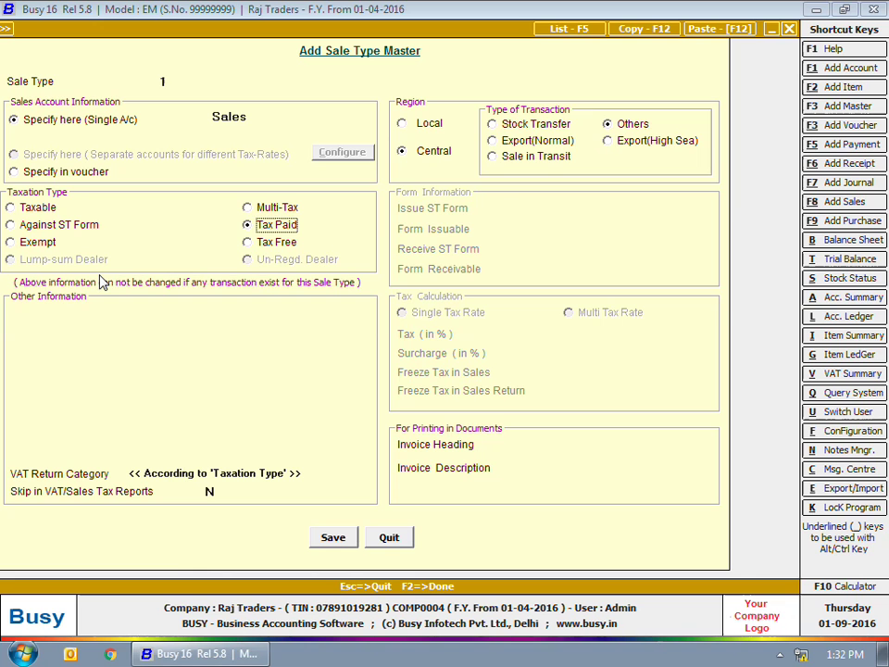
click(42, 242)
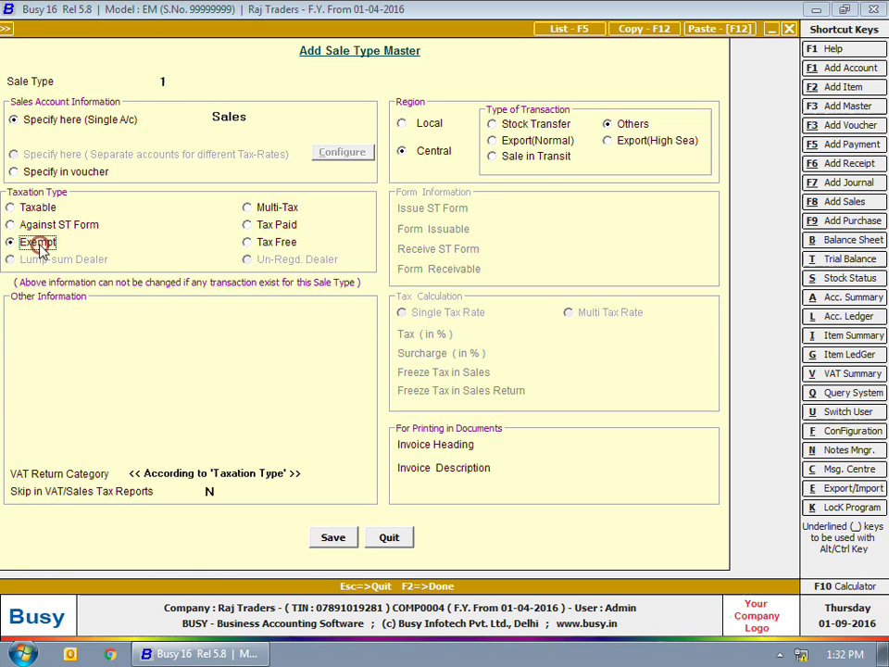
click(290, 243)
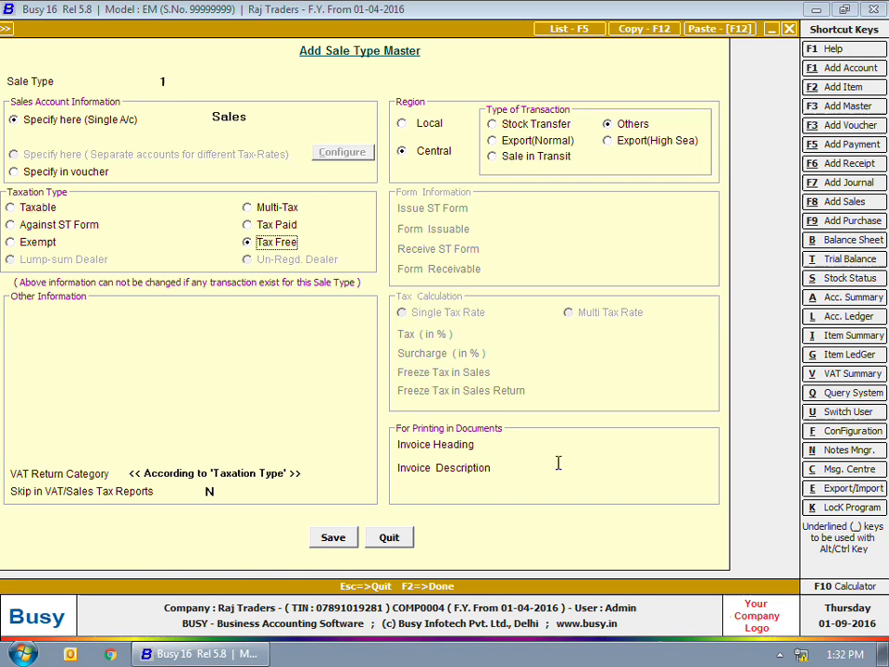
key(Escape)
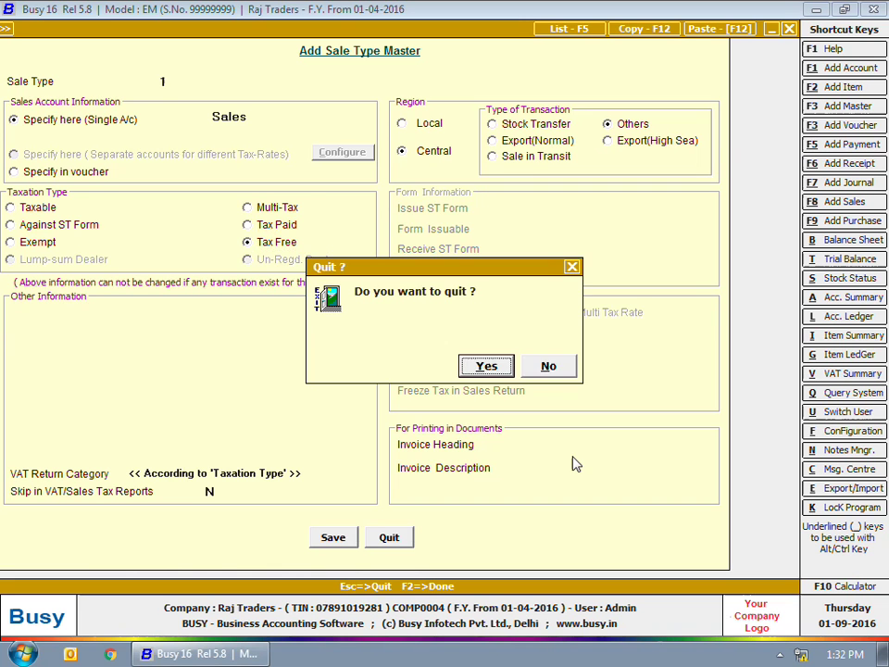
key(Return)
key(Escape)
key(Escape)
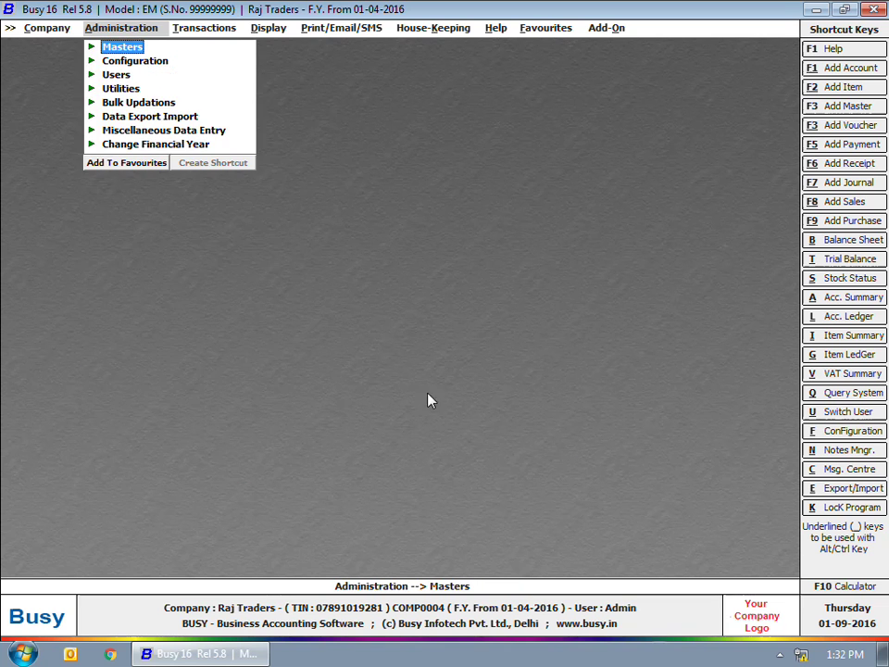
Start a new sales voucher in the Main series dated 01-04-2016.
click(192, 30)
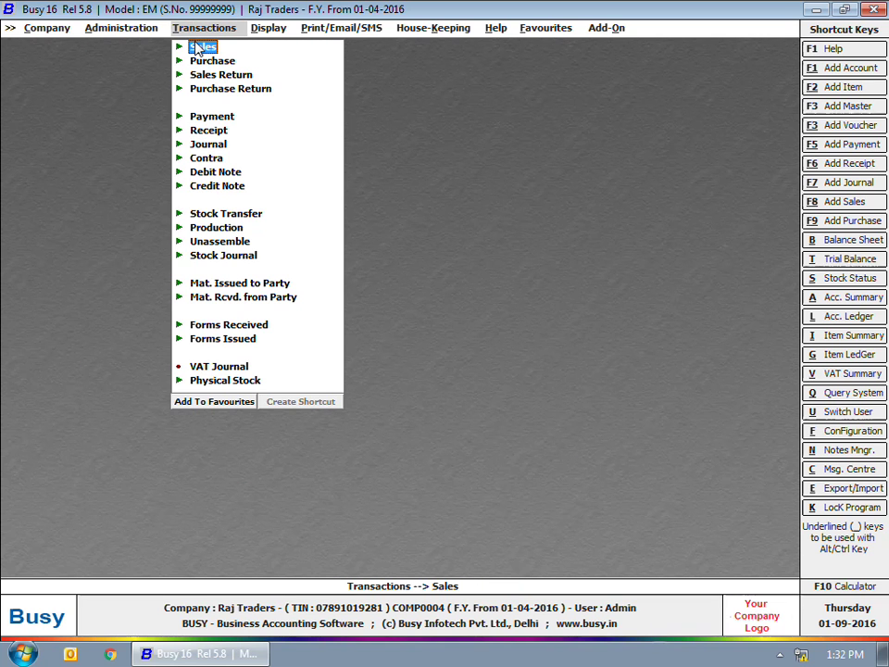
click(202, 48)
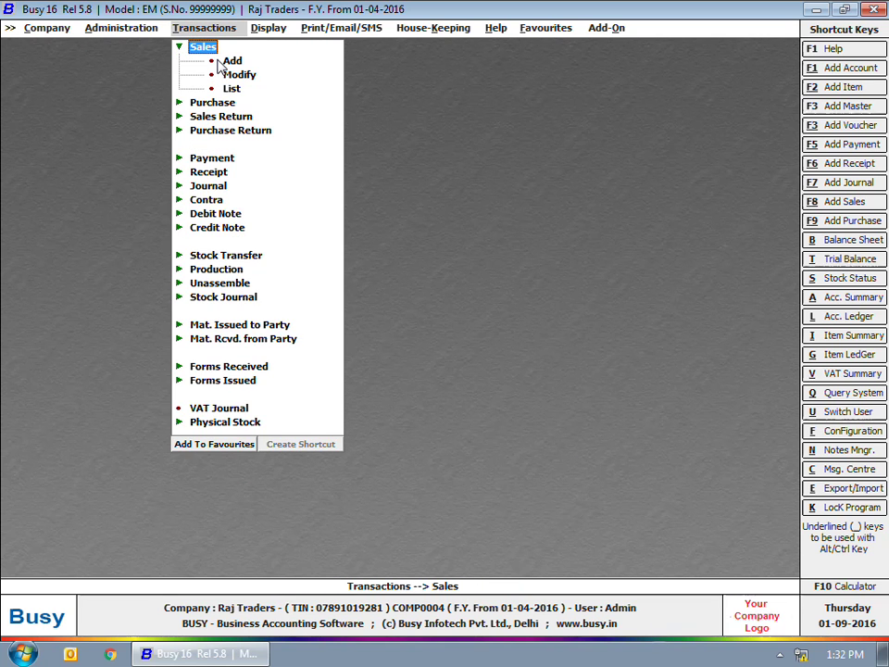
click(223, 60)
key(Return)
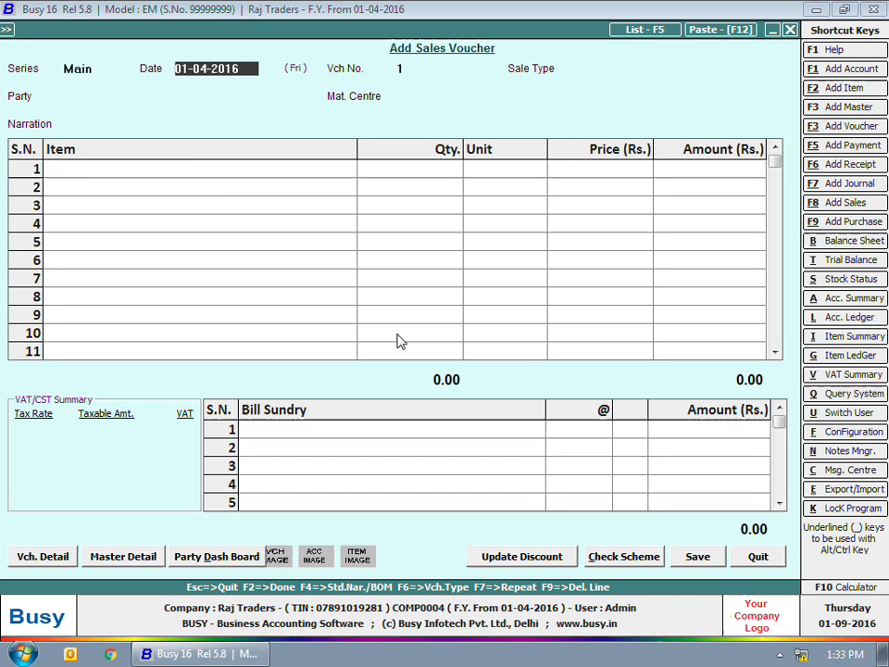
key(Return)
Set the sales voucher's sale type to VAT/12.5% (T).
text(vat)
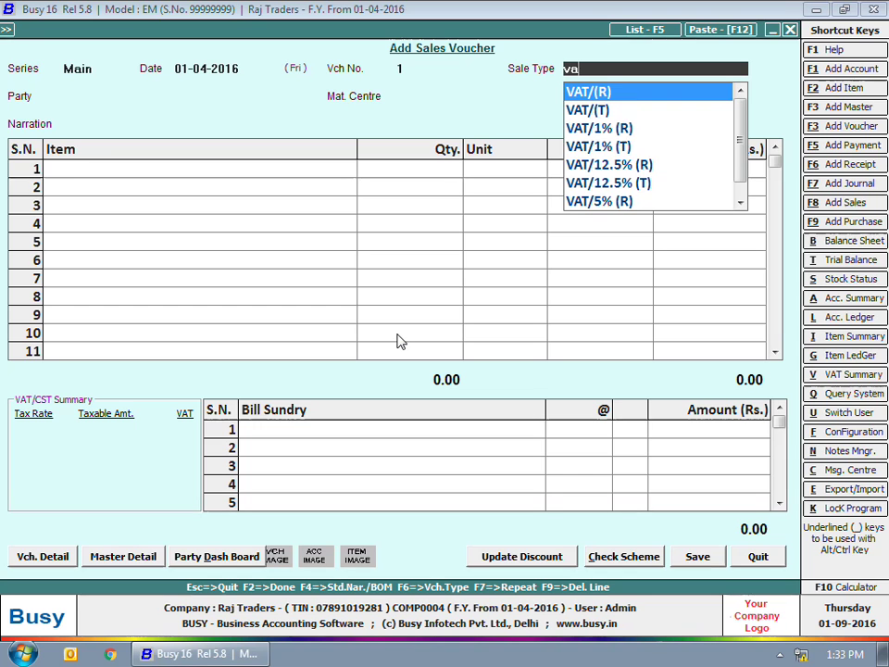
key(Down)
key(Down)
key(Down)
key(Down)
key(Down)
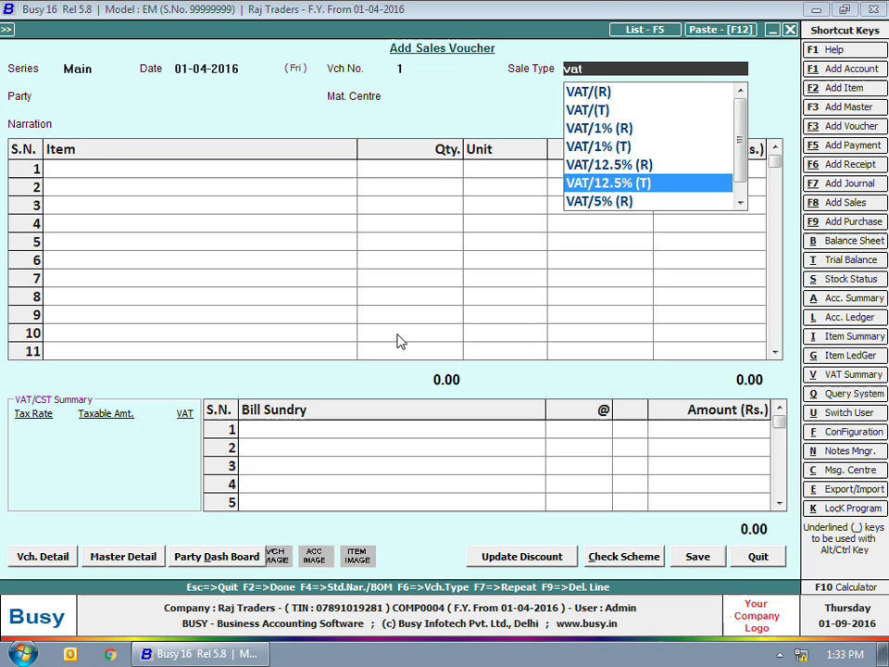
key(Return)
Open the VAT/12.5% (T) sale type master from the voucher to check its tax settings, then close it.
key(Up)
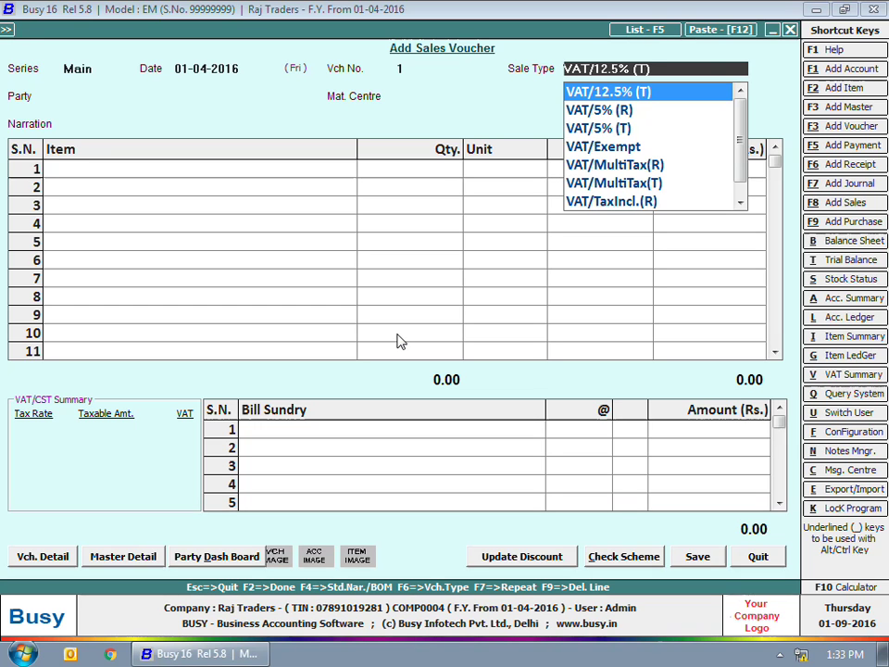
key(ctrl+Return)
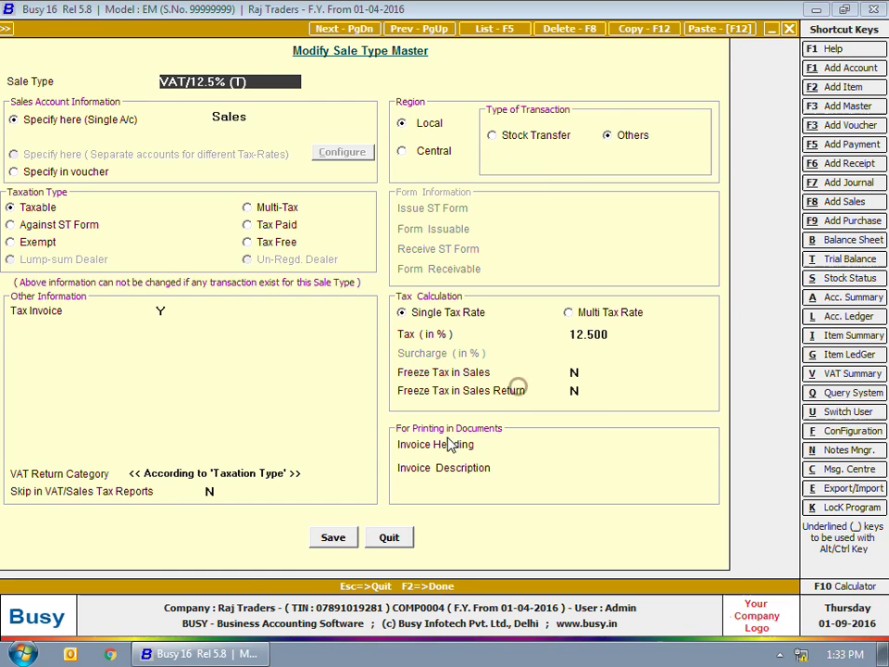
key(Escape)
Set the sales voucher's party to Star Traders and its material centre to Main Store.
key(Return)
text(star)
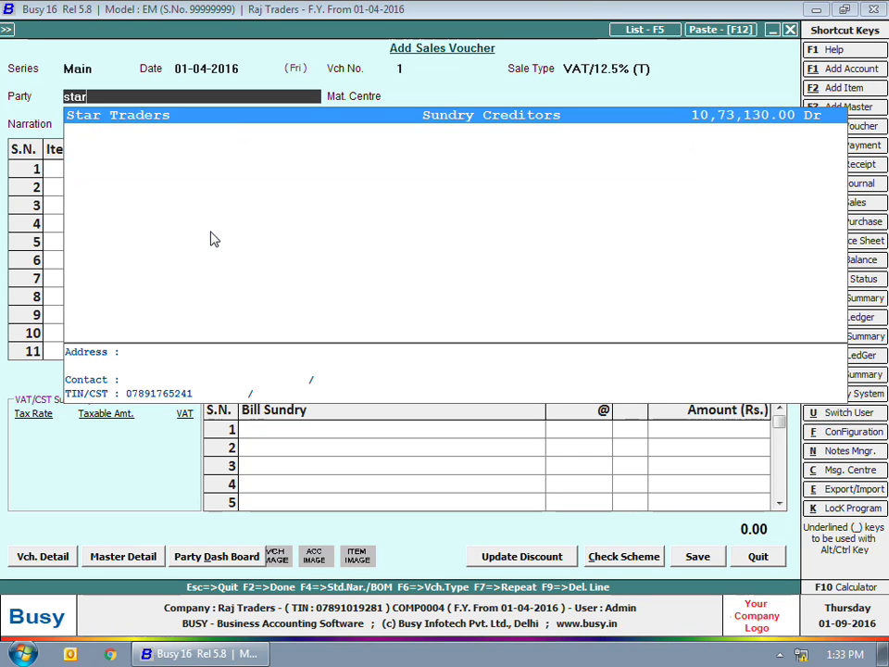
key(Return)
key(Return)
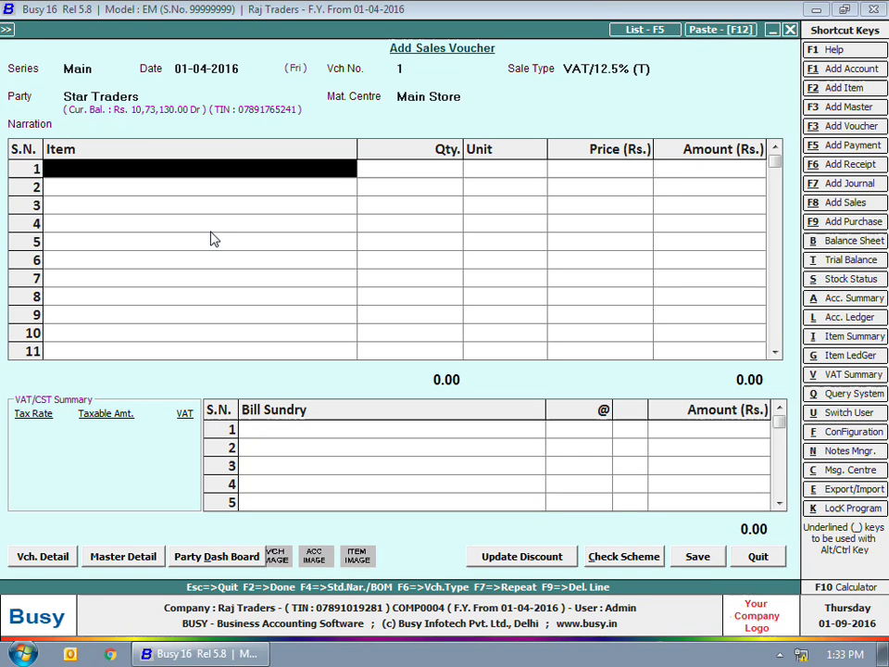
Add the item LG AC - 1Tonn to the sales voucher with a quantity of 5 Pcs.
text(lg)
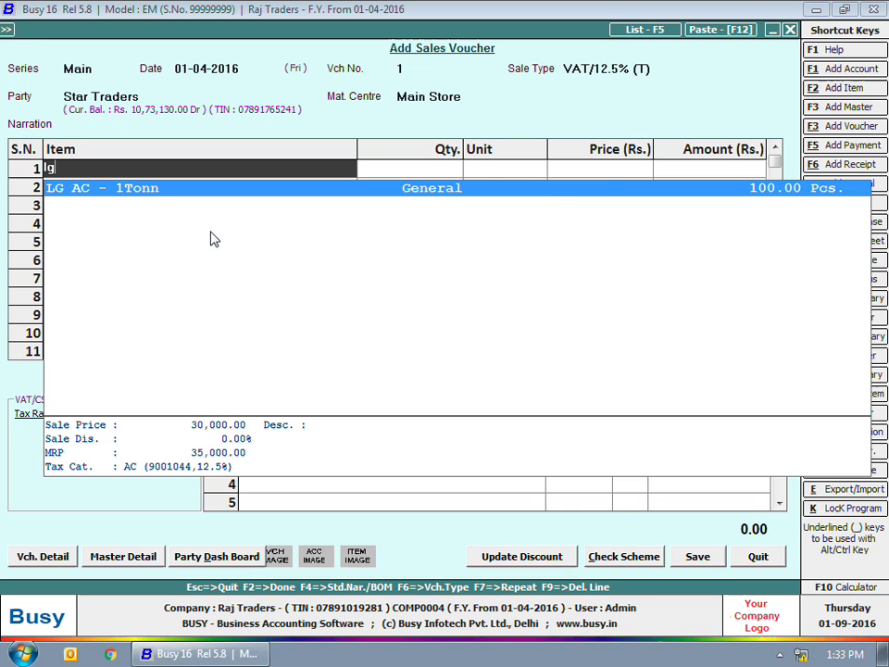
key(Return)
text(5)
key(Return)
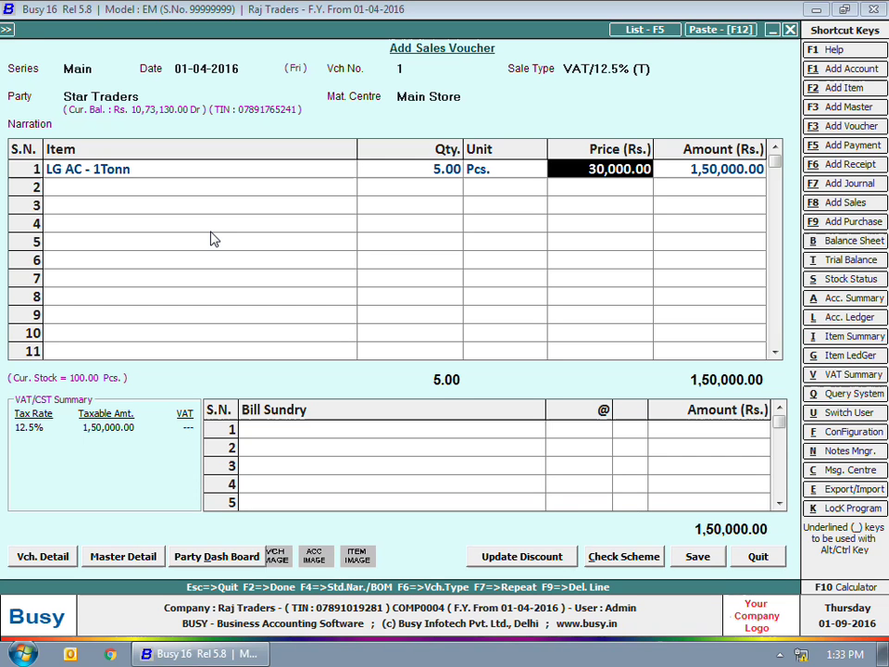
Accept the LG AC - 1Tonn price of 30,000 and add the VAT bill sundry at 12.5%.
key(Return)
key(Return)
key(Return)
text(va)
key(Return)
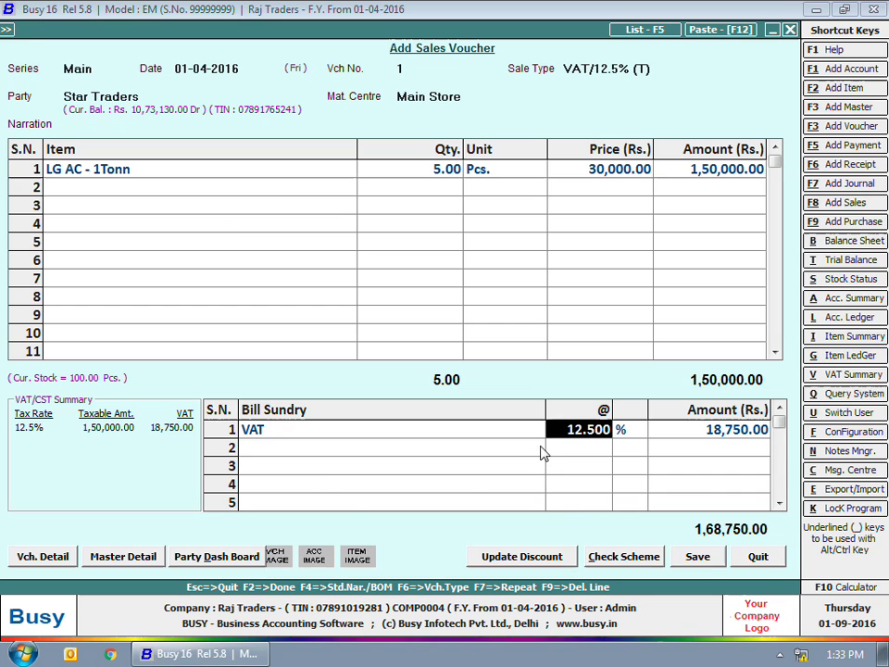
click(581, 428)
Save the Star Traders sales voucher without printing its invoice.
click(692, 556)
key(Tab)
key(Return)
Set the new sales voucher's sale type to VAT/(T).
key(Return)
key(Return)
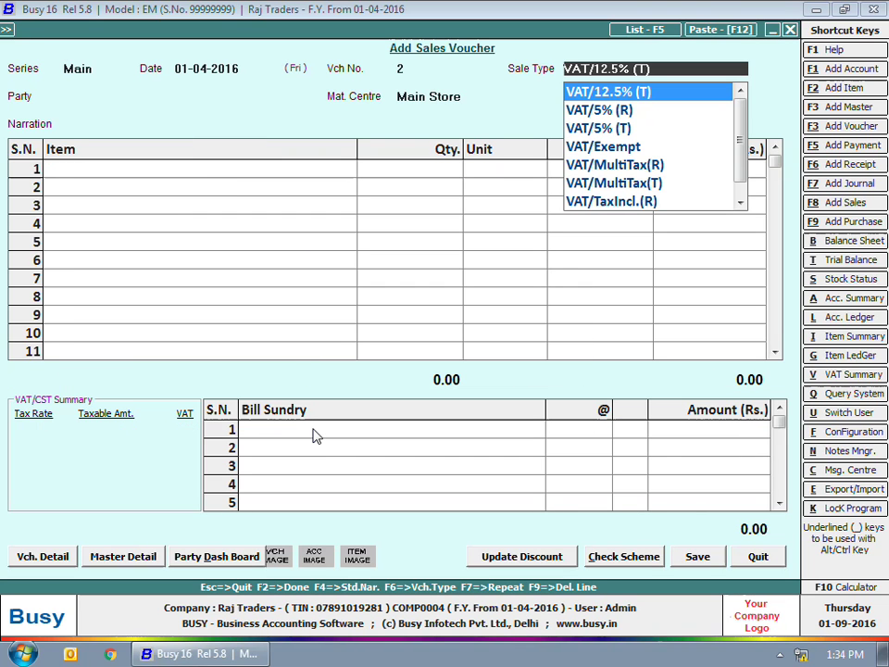
text(vat)
key(Down)
key(Return)
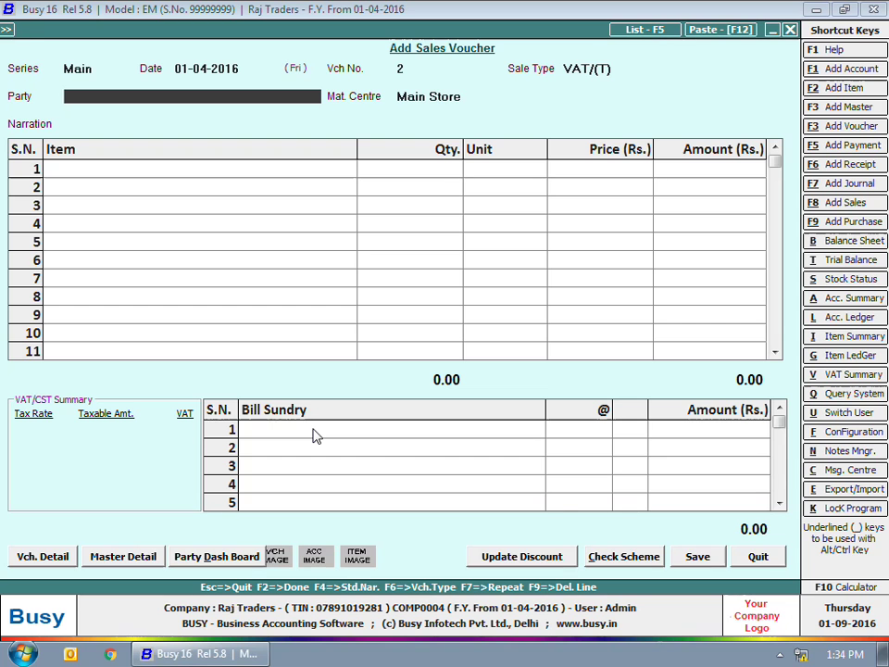
Open the VAT/(T) sale type master from the voucher to check its taxation and tax calculation settings, then close it.
key(Up)
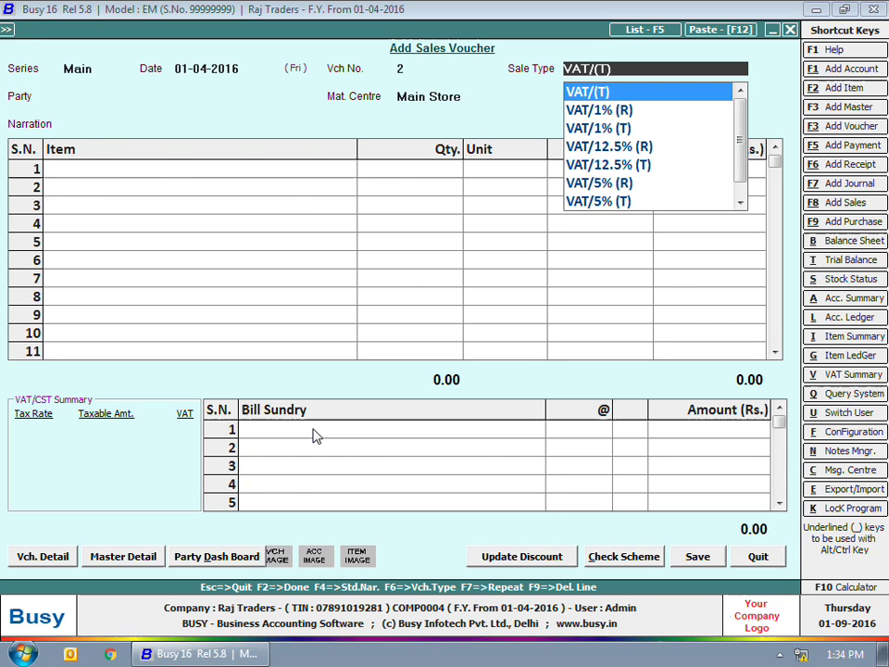
key(F5)
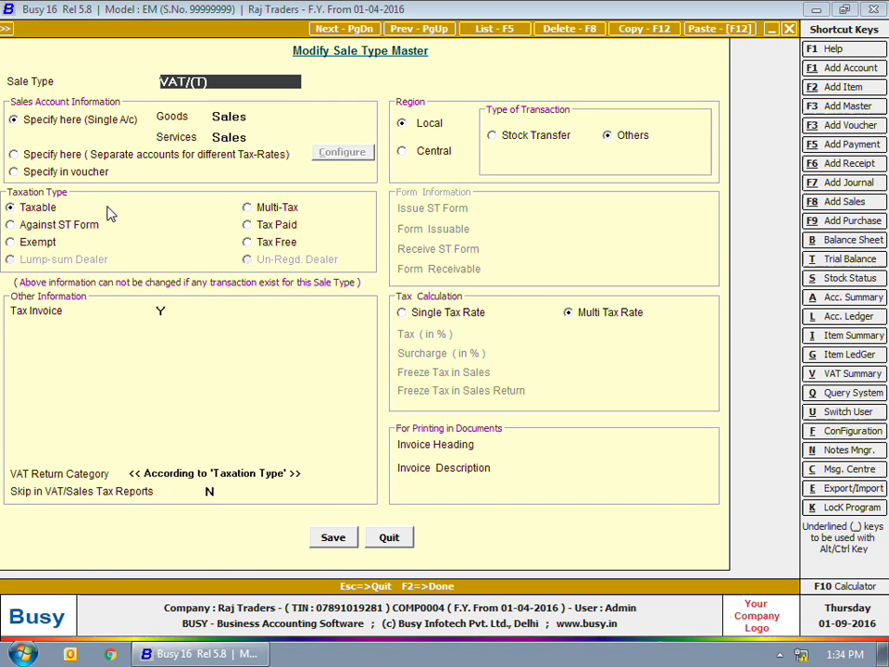
click(789, 29)
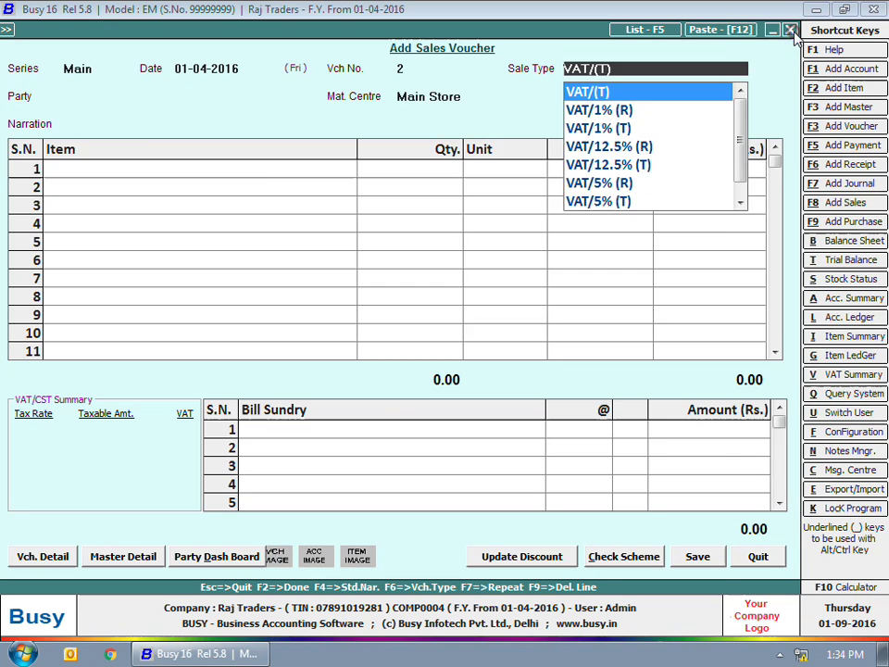
Set the sales voucher's party to Arnav Enterprises and keep Main Store as the material centre.
key(Return)
text(ar)
key(Return)
key(Return)
Add the item LG AC - 1Tonn to the voucher with a quantity of 2 Pcs. at a price of 30,000.
text(lg)
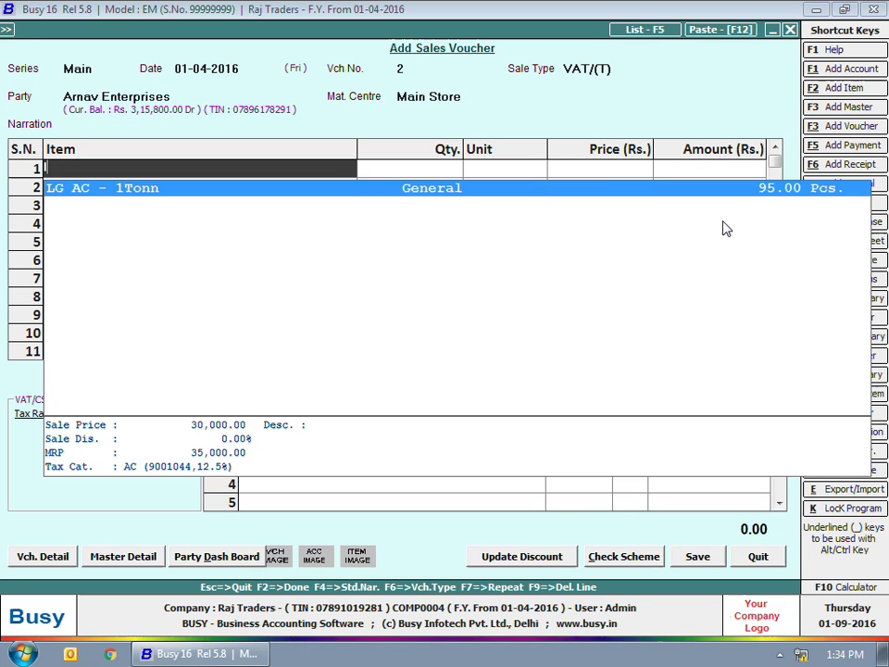
key(Return)
text(2)
key(Return)
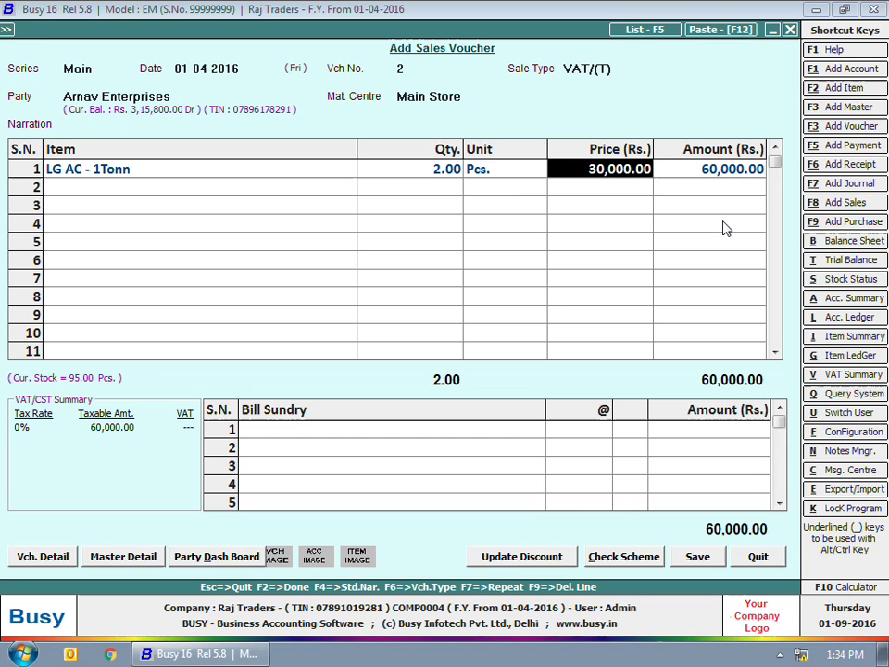
key(Return)
key(Return)
Add the item Sony Bravia - 32'' Inch to the voucher with a quantity of 2 Pcs. at a price of 45,000.
text(so)
key(Return)
text(2)
key(Return)
key(Return)
key(Return)
Add a VAT bill sundry at 12.5% to the Arnav Enterprises voucher.
click(347, 432)
text(vat)
key(Return)
text(12)
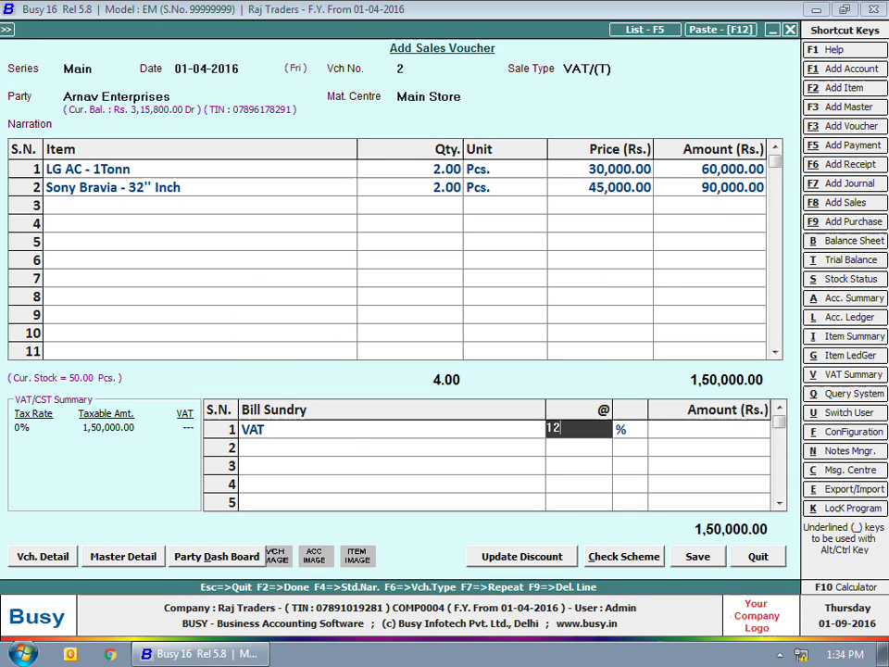
text(.5)
key(Return)
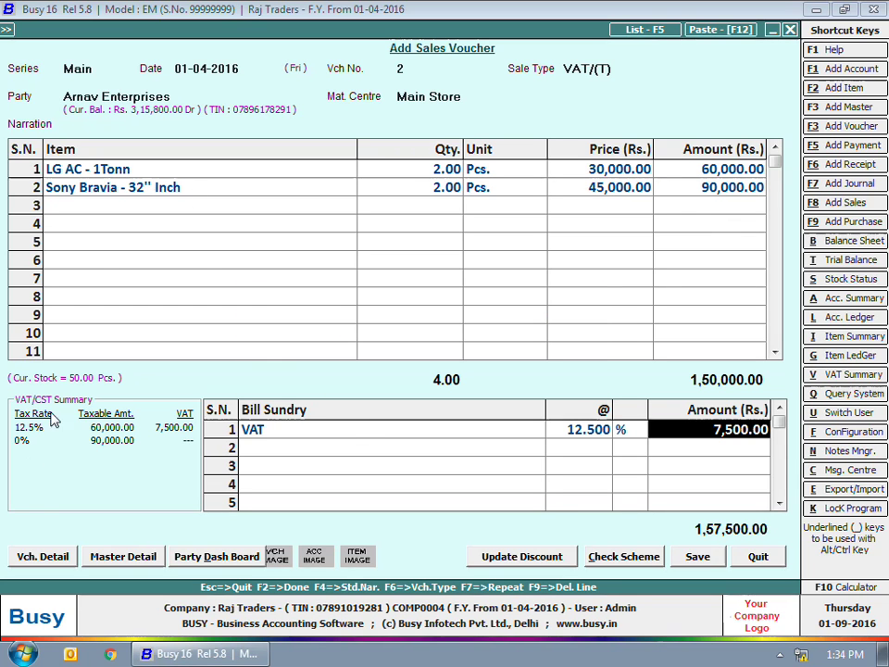
Review the LG AC - 1Tonn line and add a second VAT bill sundry at 5%.
click(672, 172)
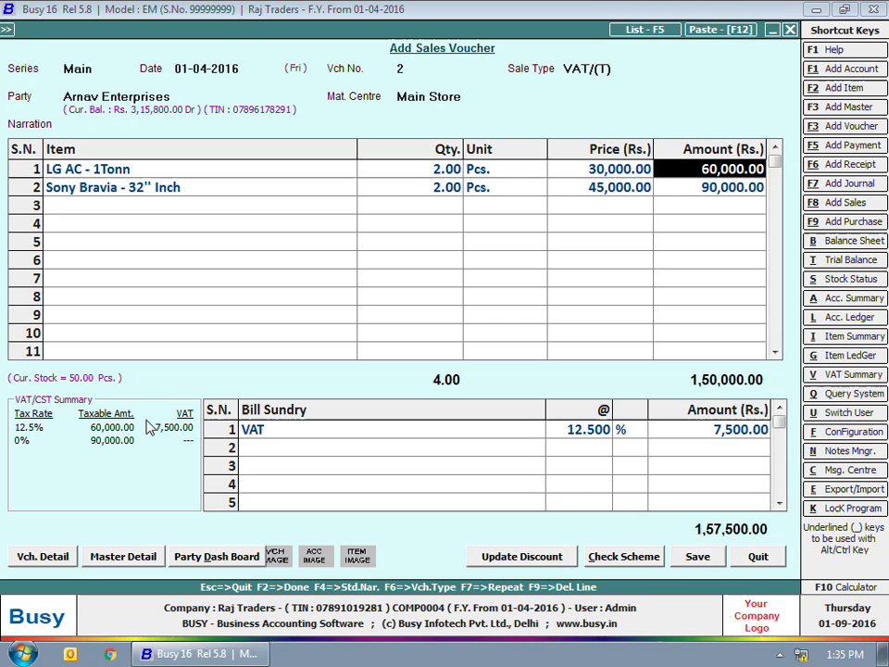
click(268, 172)
click(323, 449)
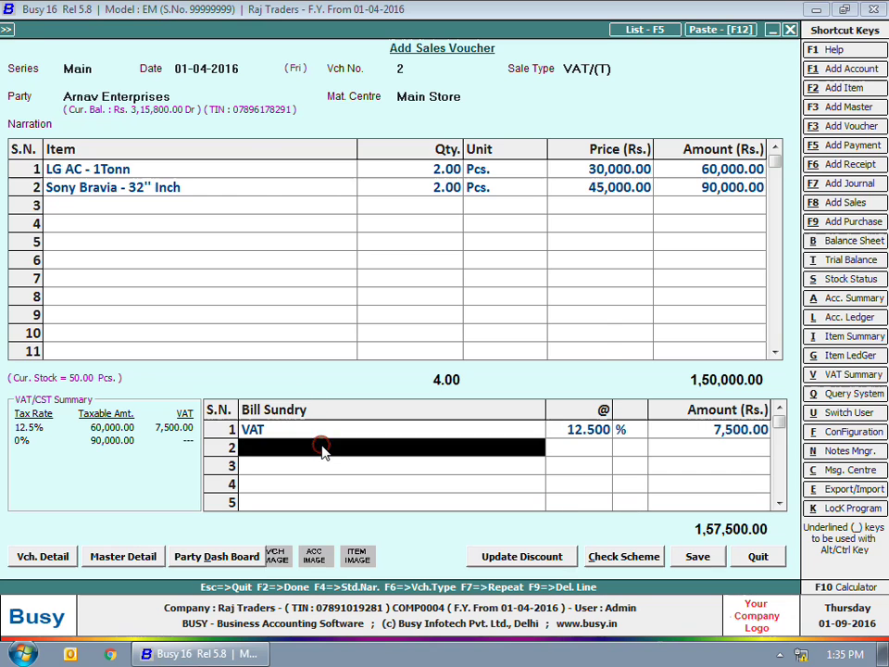
text(vat)
key(Return)
text(5)
key(Return)
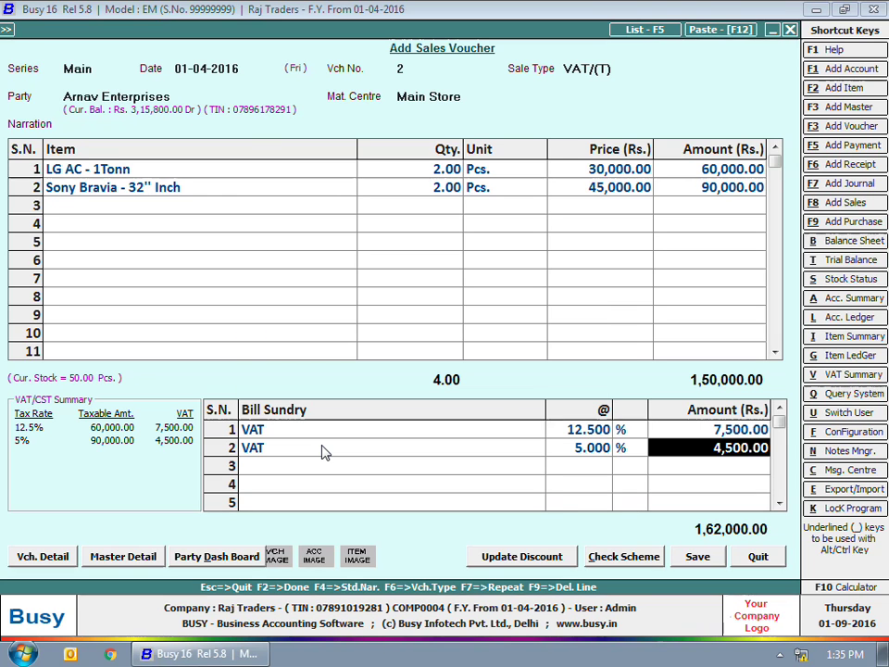
Check the Sony Bravia - 32'' Inch amount, then inspect its item master and tax category details for the VAT rate and close both.
click(709, 205)
click(19, 448)
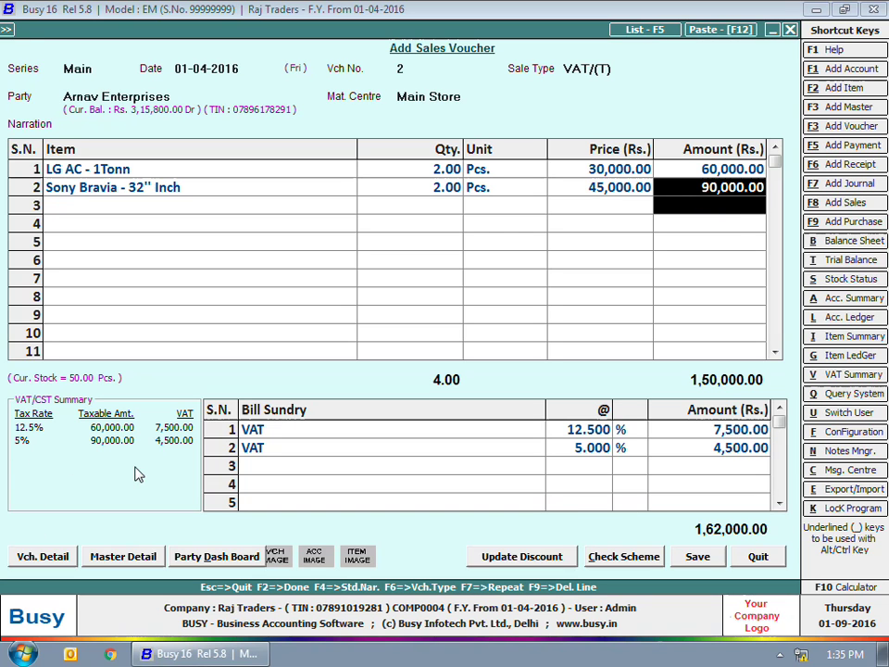
click(119, 471)
click(165, 186)
double_click(182, 201)
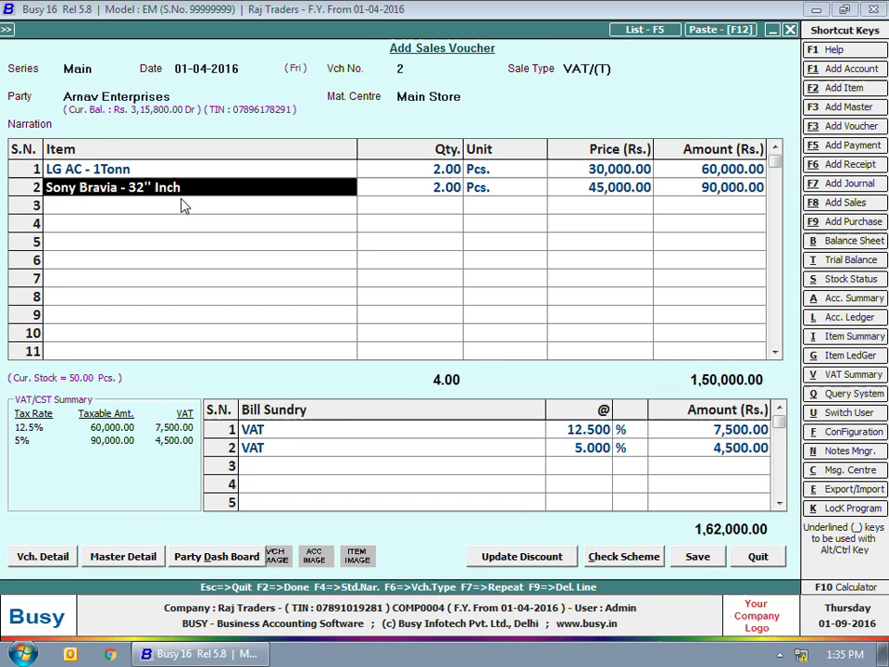
click(664, 87)
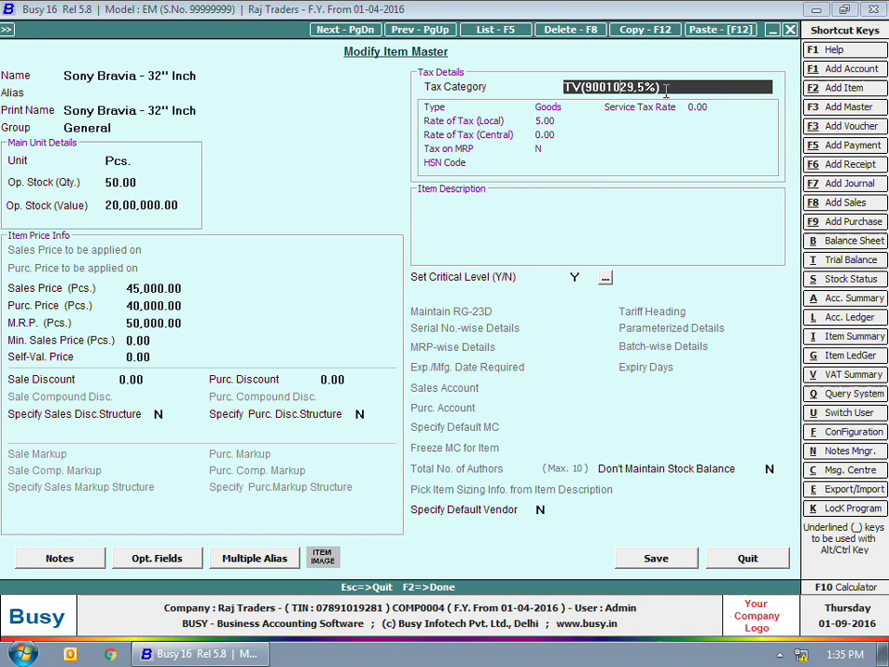
double_click(664, 88)
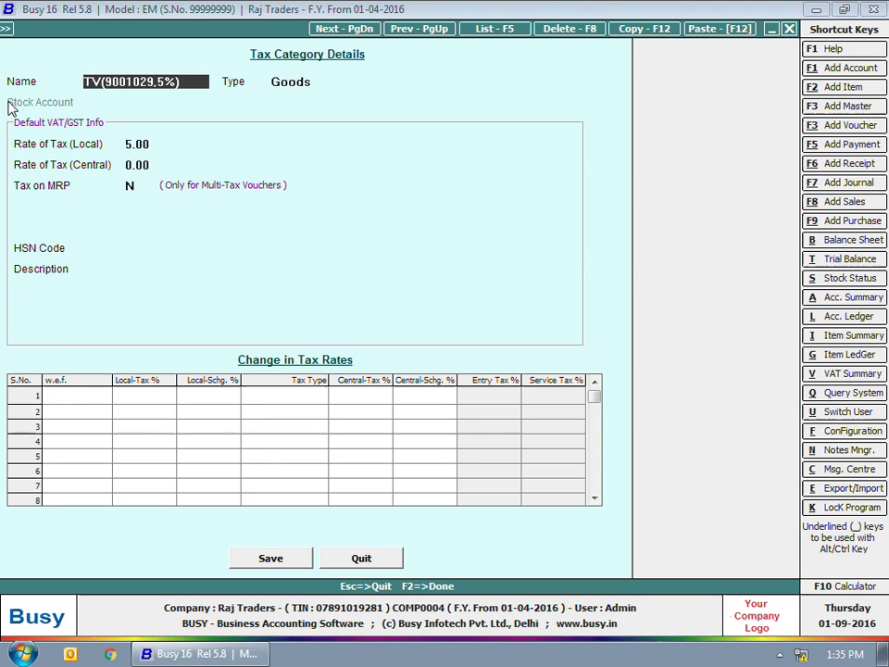
key(Escape)
key(Escape)
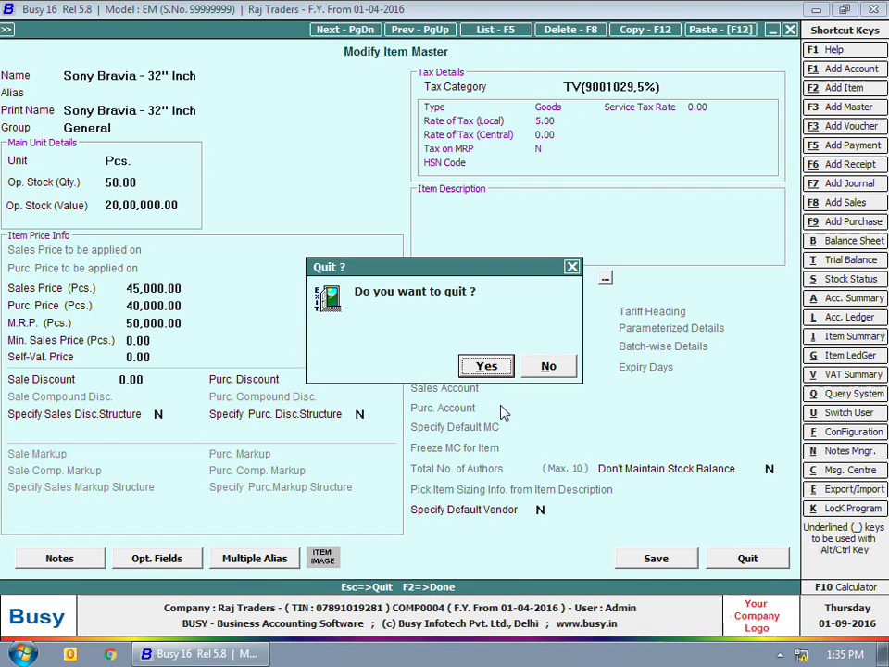
key(Return)
Open the LG AC - 1Tonn item master from the voucher to check its tax category, then close it.
click(394, 430)
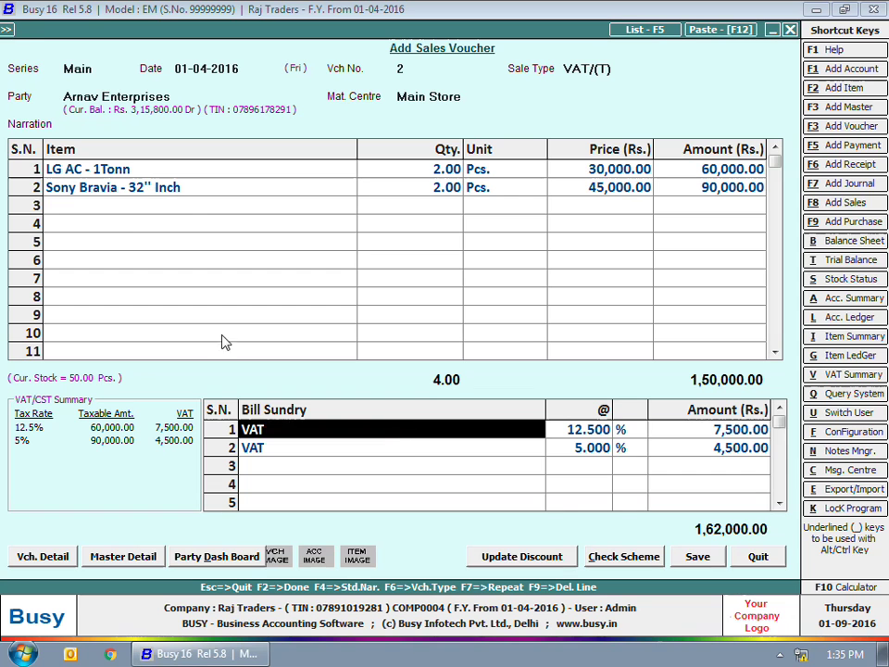
click(171, 172)
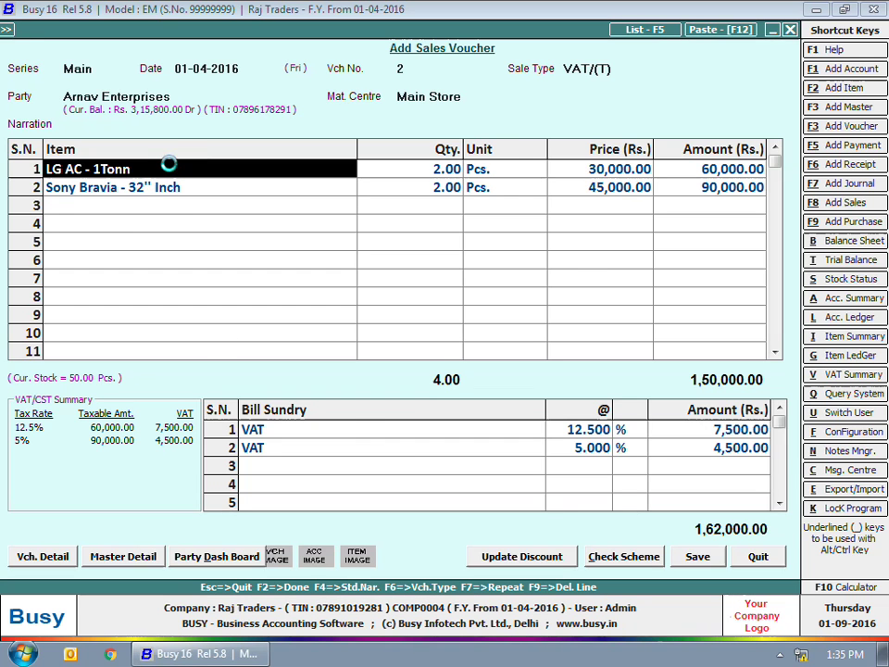
double_click(172, 172)
click(441, 78)
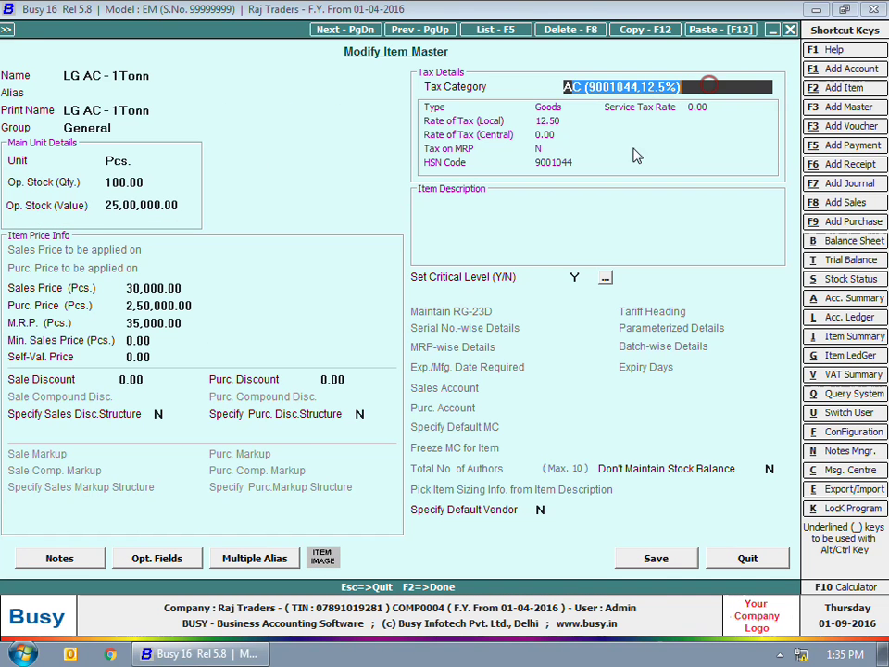
key(alt+m)
key(Escape)
key(Escape)
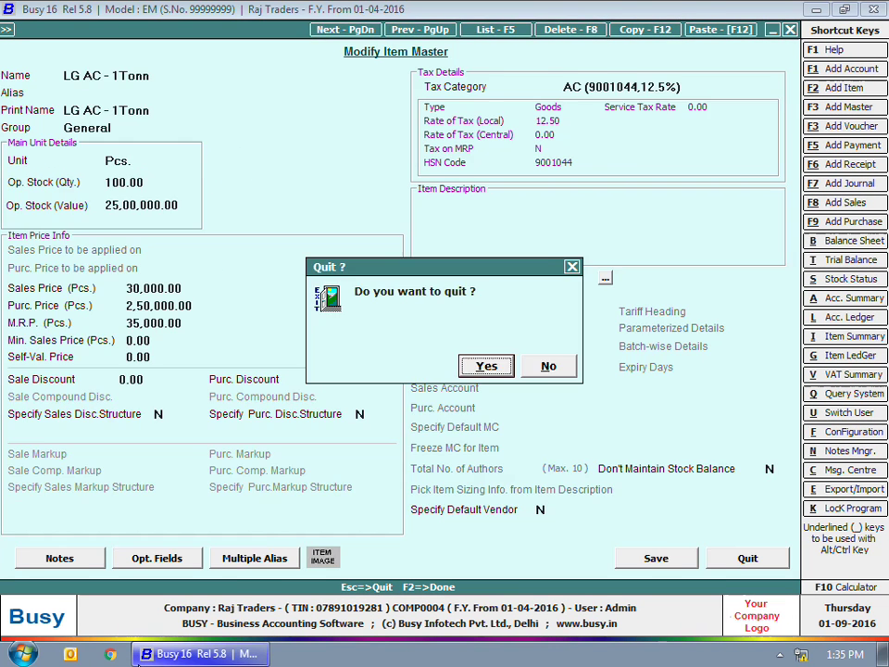
key(Return)
Save the Arnav Enterprises sales voucher without printing its invoice.
click(697, 556)
click(541, 364)
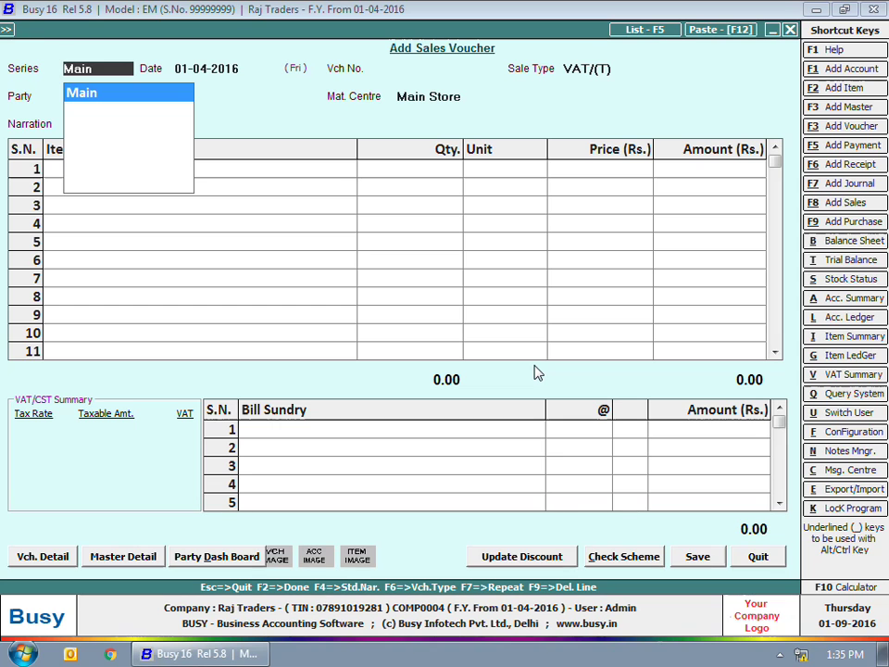
Set the new sales voucher's sale type to VAT/MultiTax(T).
key(Return)
key(Return)
key(Down)
text(vat)
key(Down)
key(Down)
key(Down)
key(Down)
key(Down)
key(Down)
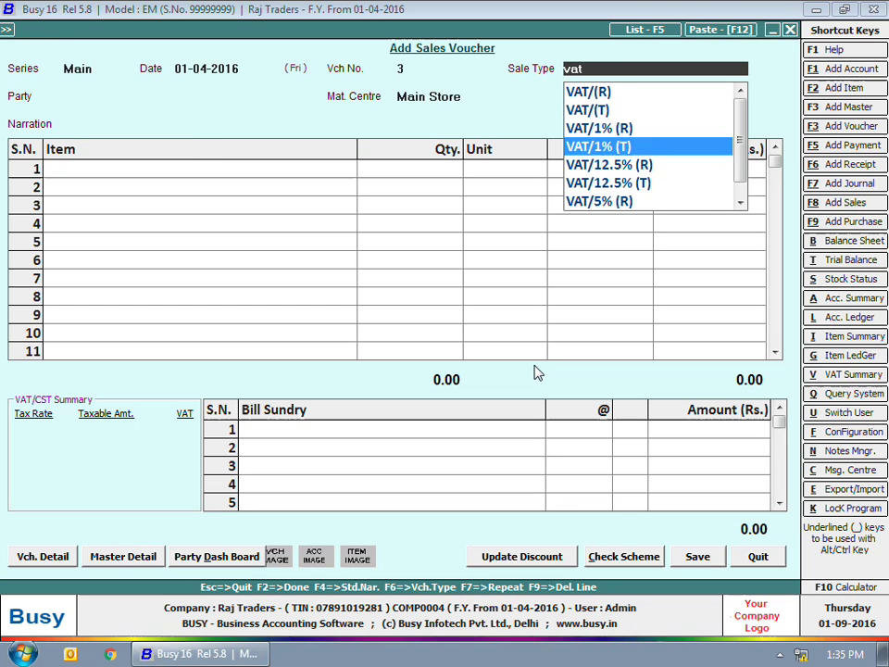
key(Down)
key(Down)
key(Down)
key(Down)
key(Return)
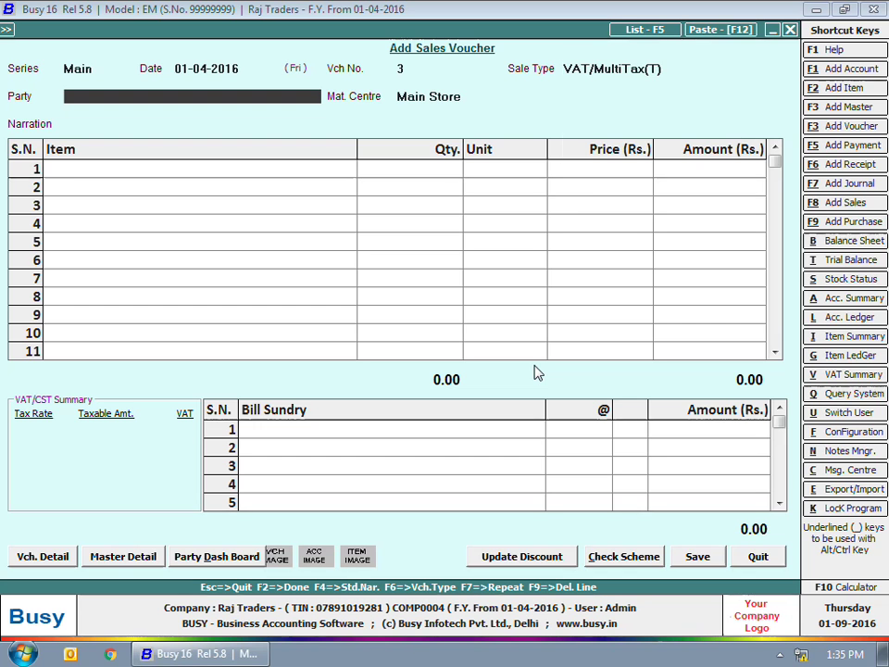
Open the VAT/MultiTax(T) sale type master from the voucher to check its multi-tax settings, then close it.
key(Up)
key(alt+m)
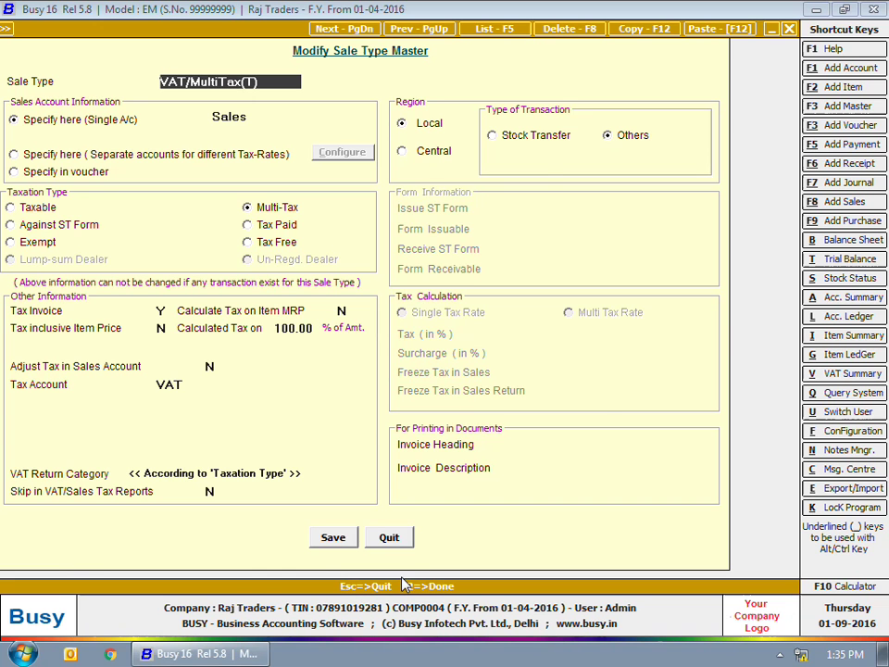
key(Escape)
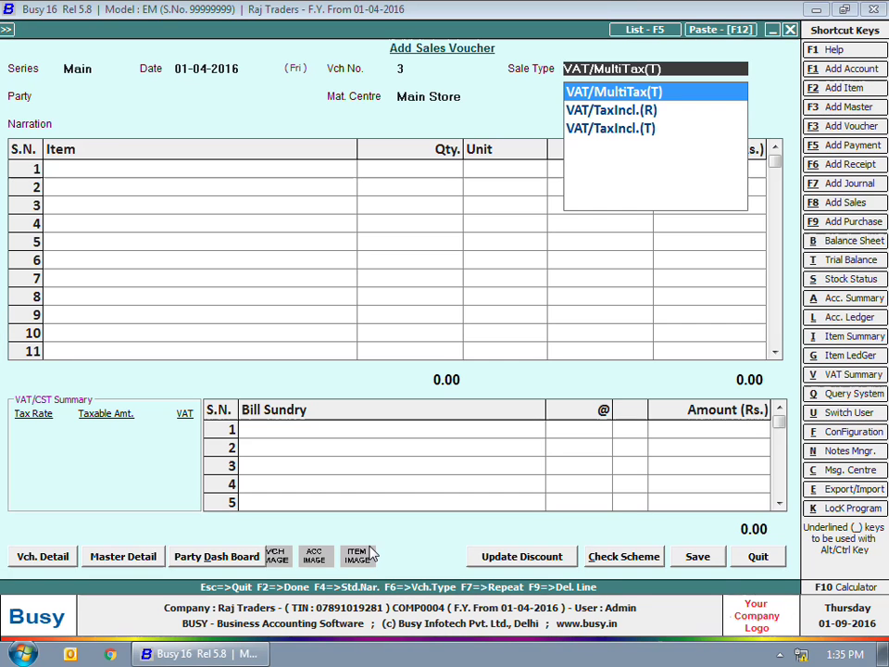
Set the multi-tax voucher's party to Rama Traders and keep Main Store as the material centre.
key(Return)
key(Return)
key(Return)
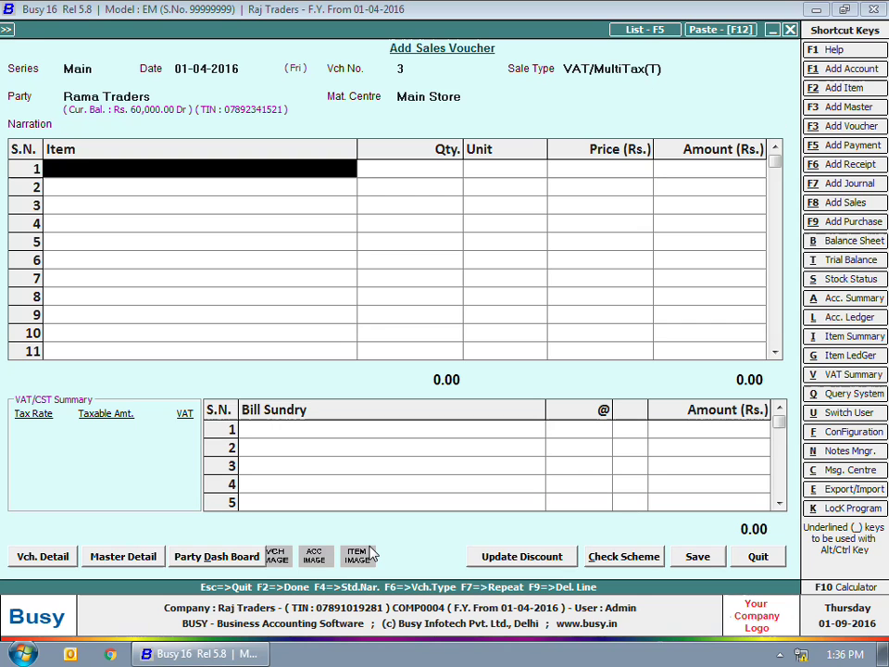
Add 1 Pcs. of LG AC - 1Tonn at 30,000 and accept its item-wise VAT of 12.5%.
text(lg)
key(Return)
text(1)
key(Return)
key(Return)
key(Return)
key(Return)
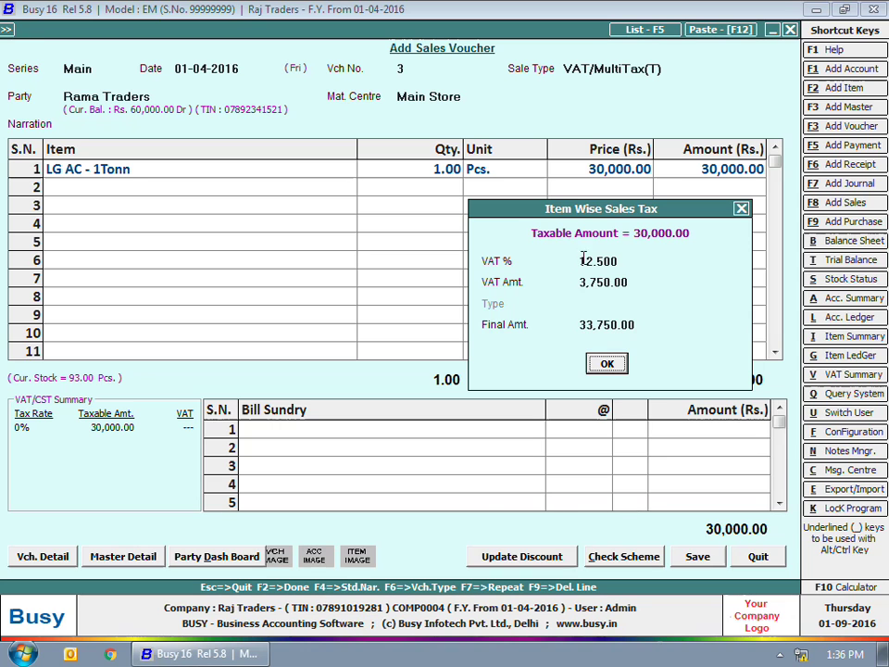
click(607, 364)
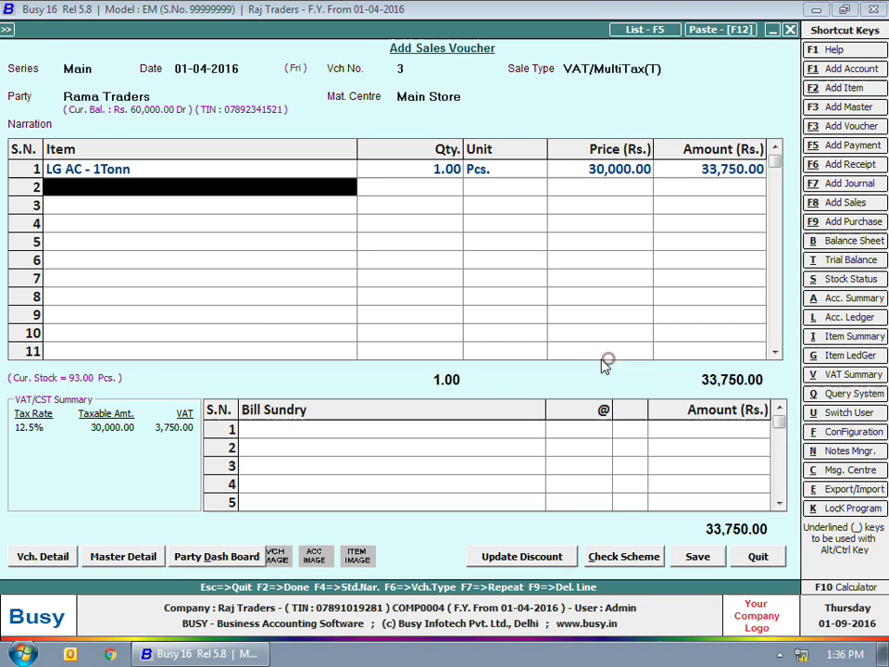
Add 1 Pcs. of Sony Bravia - 32'' Inch at 45,000 and accept its item-wise VAT of 5%.
text(son)
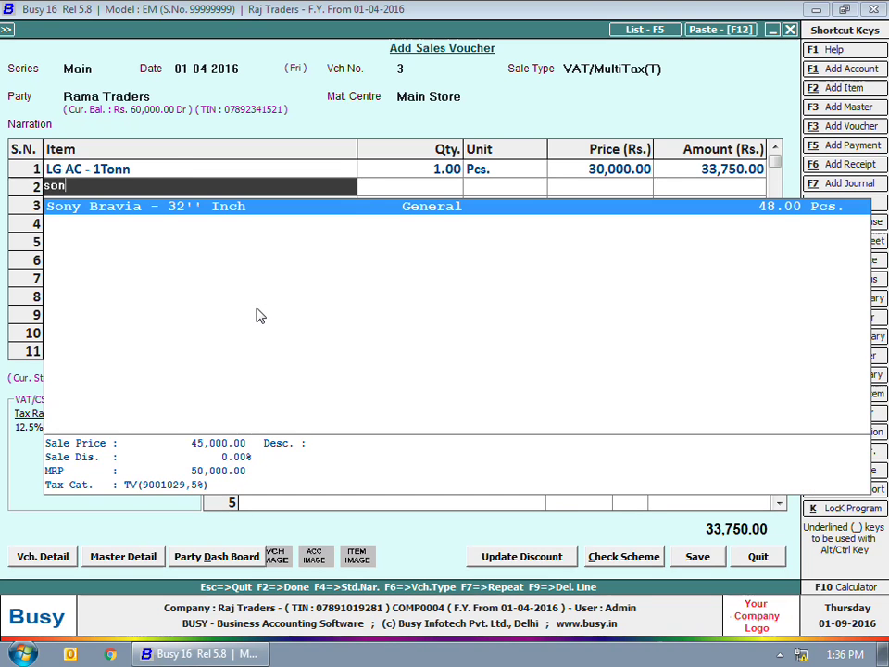
key(Return)
text(1)
key(Return)
key(Return)
key(Return)
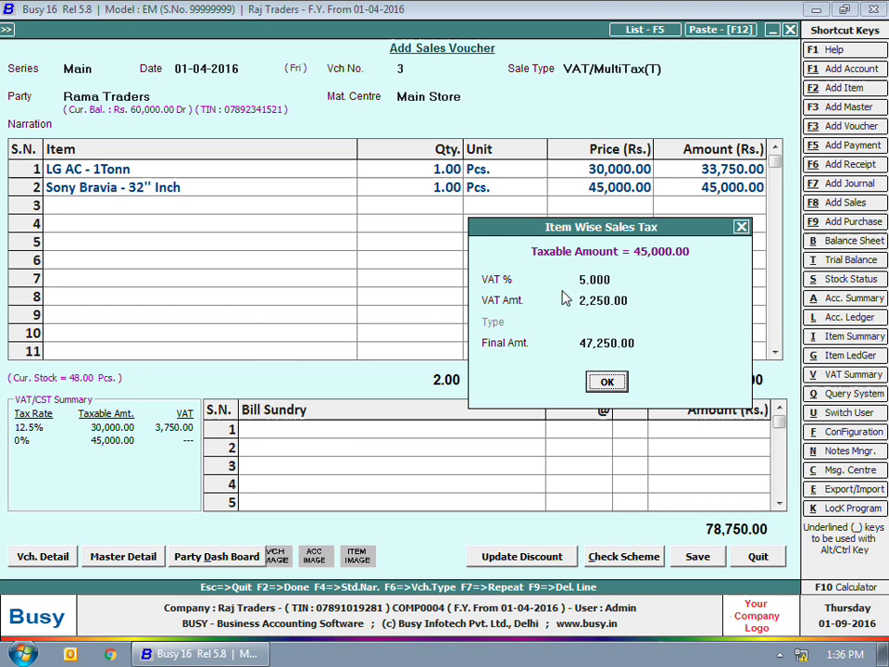
click(606, 380)
Save the Rama Traders sales voucher without any bill sundry and without printing its invoice.
drag(342, 415, 772, 497)
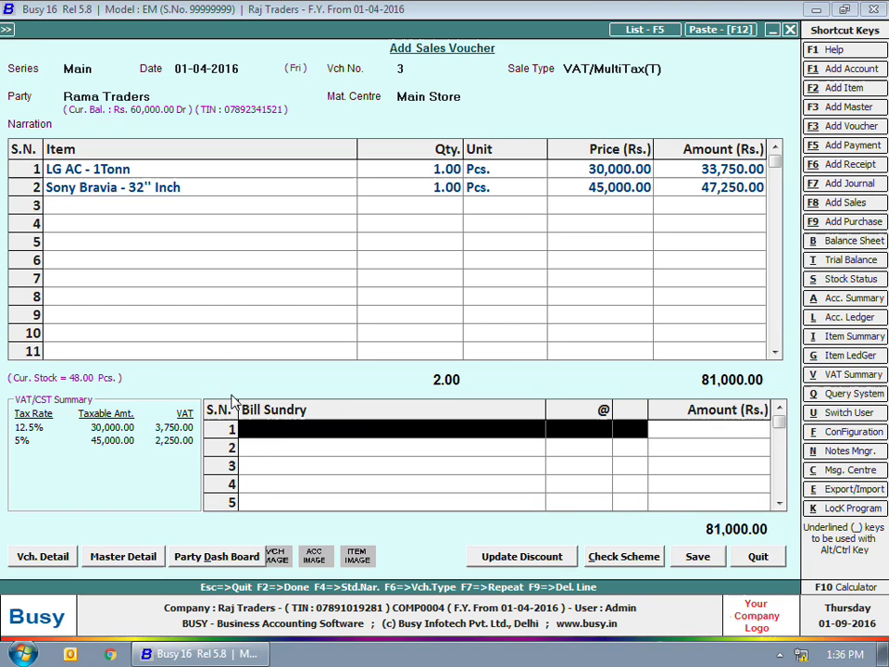
click(699, 557)
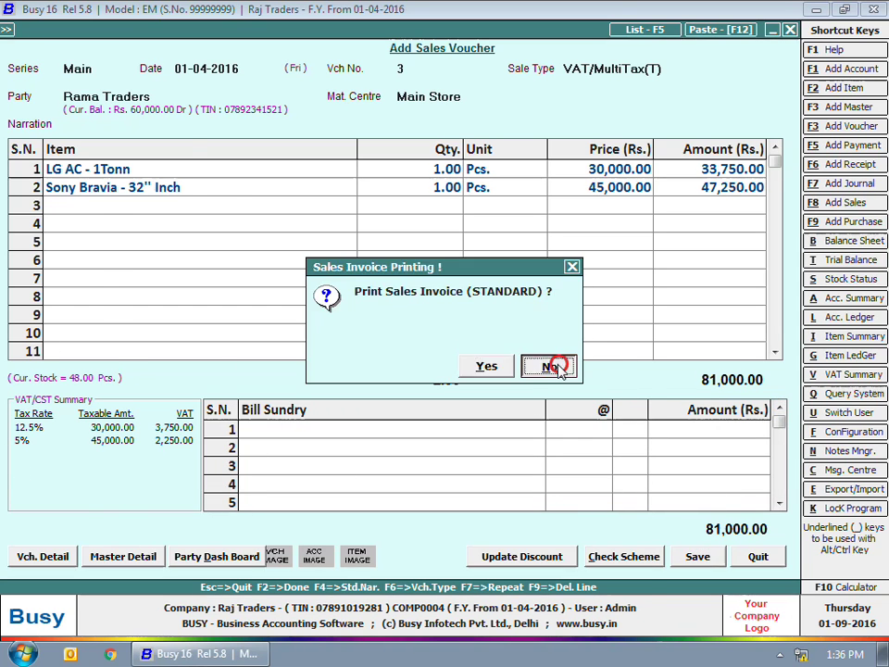
click(545, 364)
key(Return)
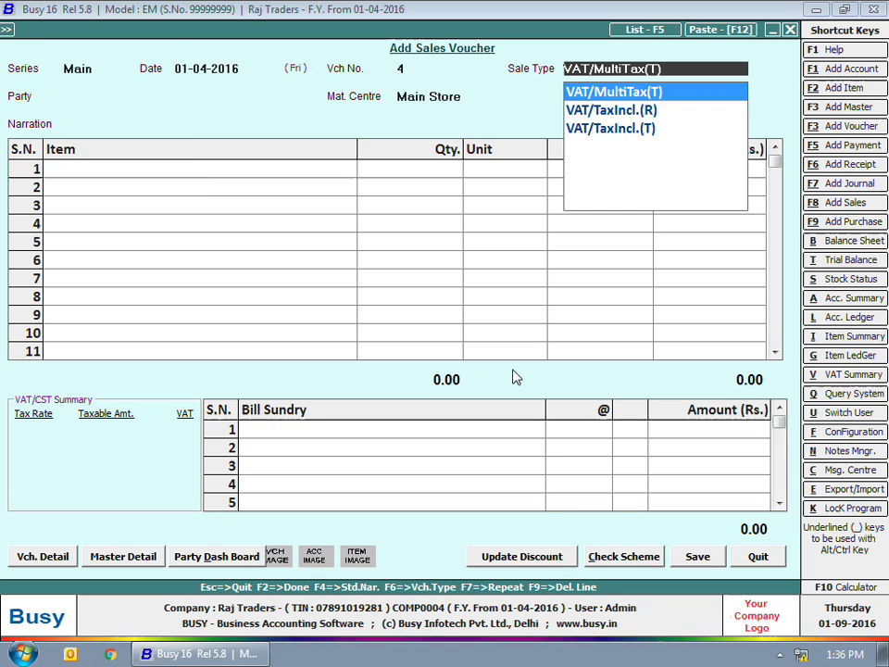
Set the new sales voucher's sale type to VAT/TaxIncl.(T) and its party to Arnav Enterprises, keeping Main Store as the material centre.
key(Down)
key(Down)
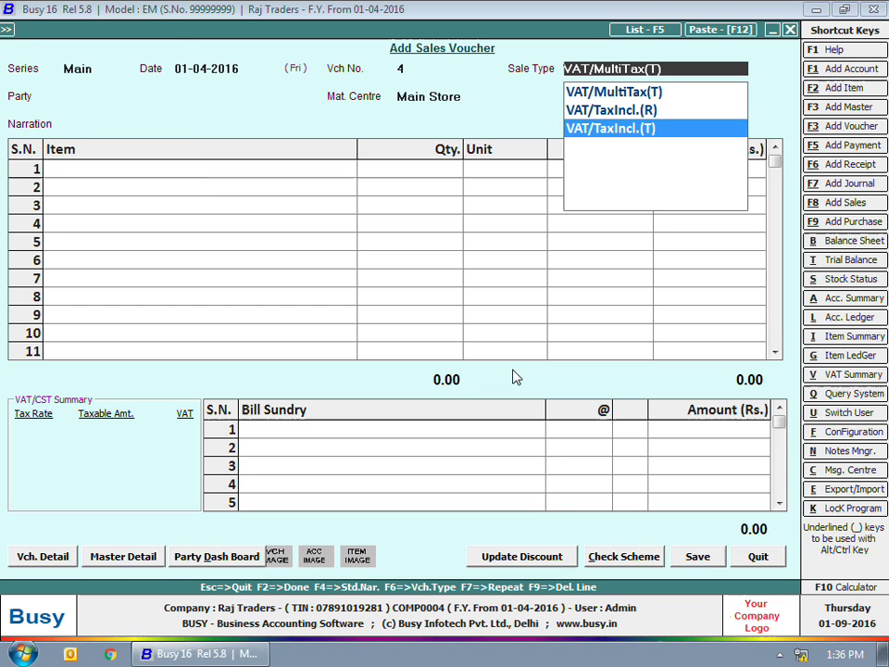
key(Return)
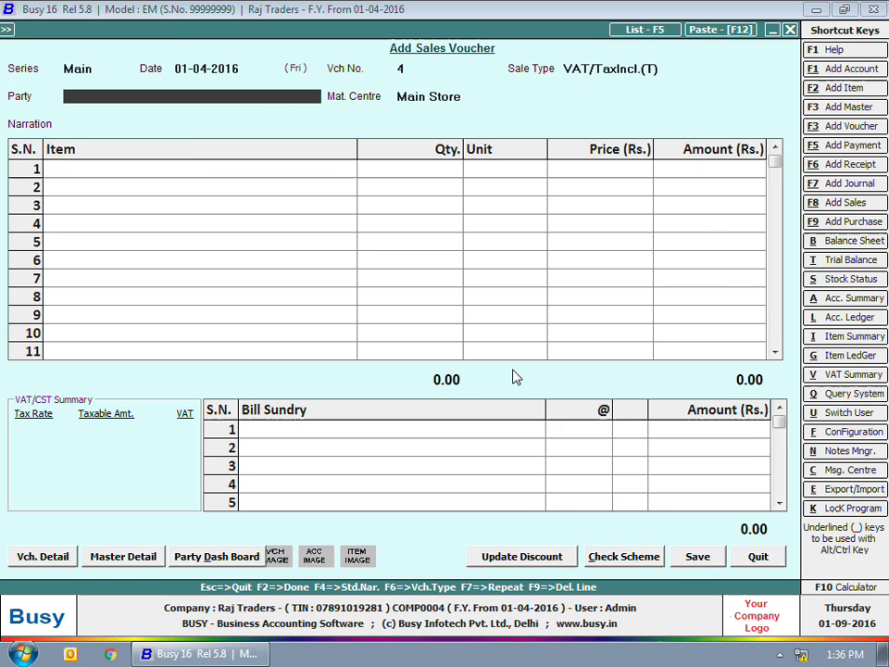
text(ar)
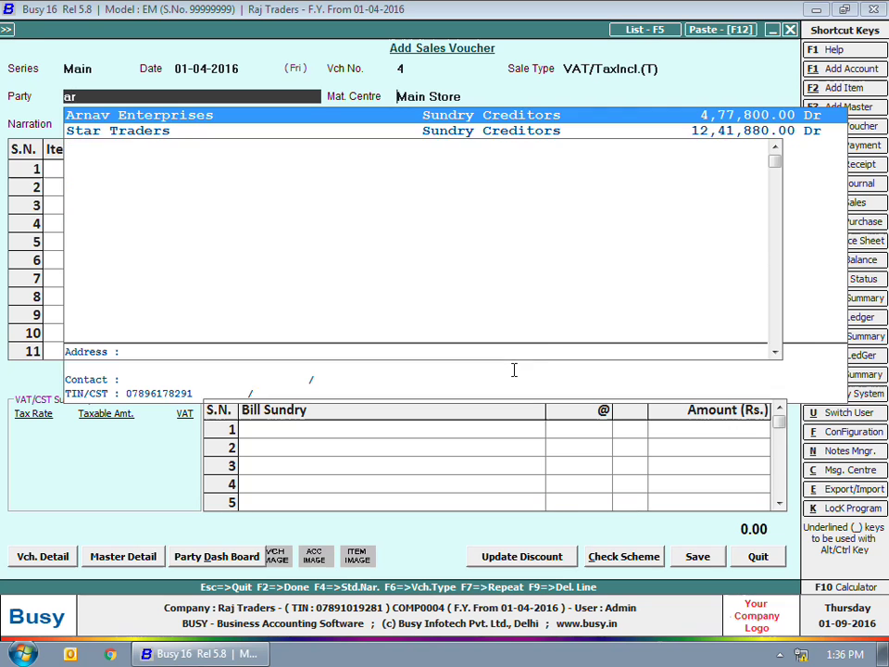
key(Return)
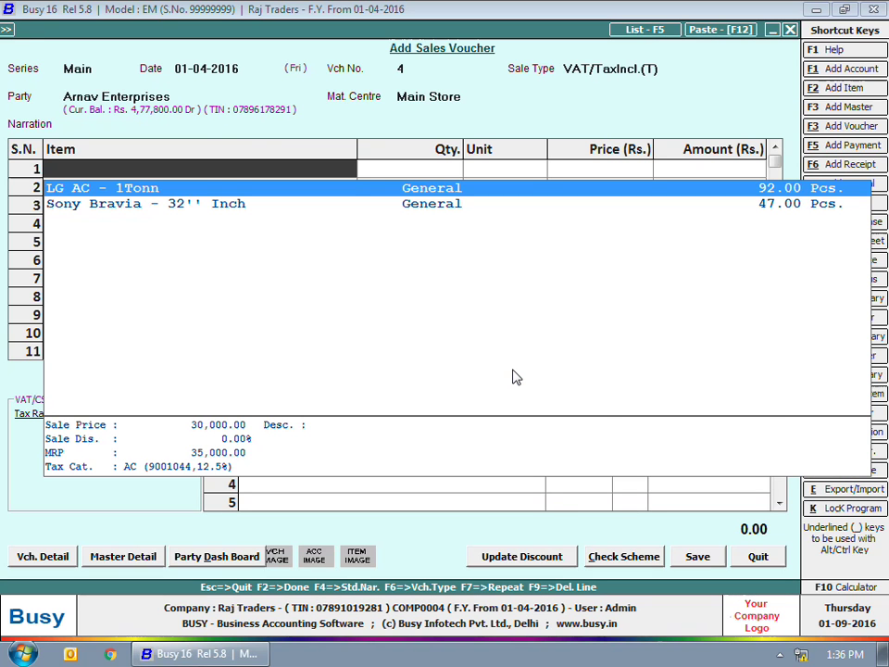
Add 1 Pcs. of LG AC - 1Tonn at 30,000 and accept its tax-inclusive item-wise VAT of 12.5%.
key(Return)
text(1)
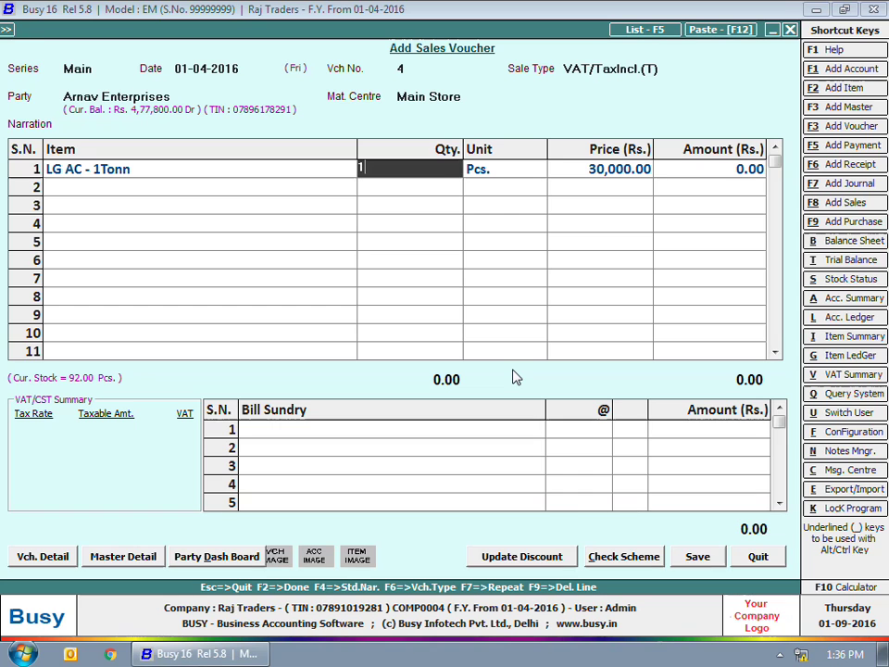
key(Return)
key(Return)
key(Return)
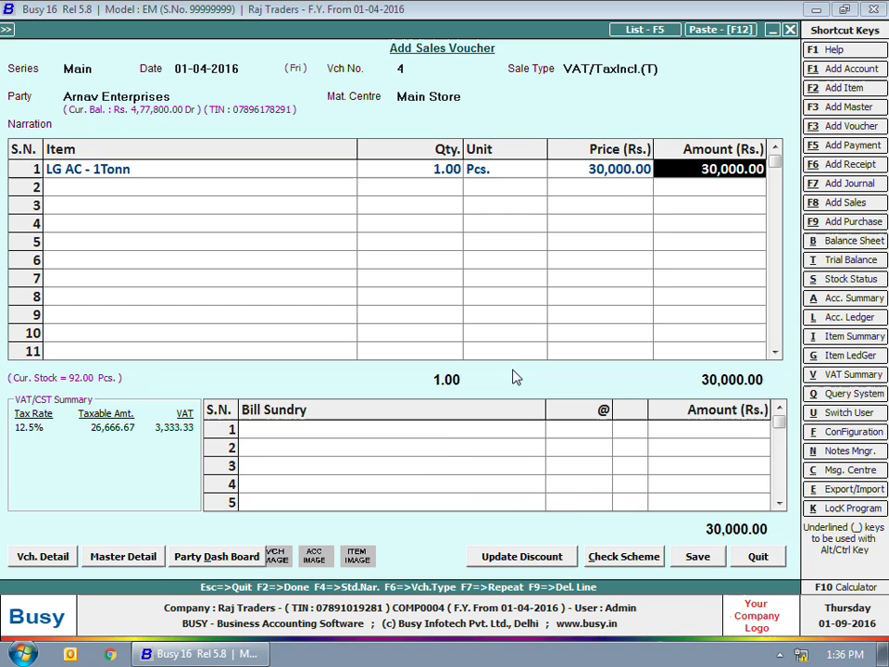
key(Up)
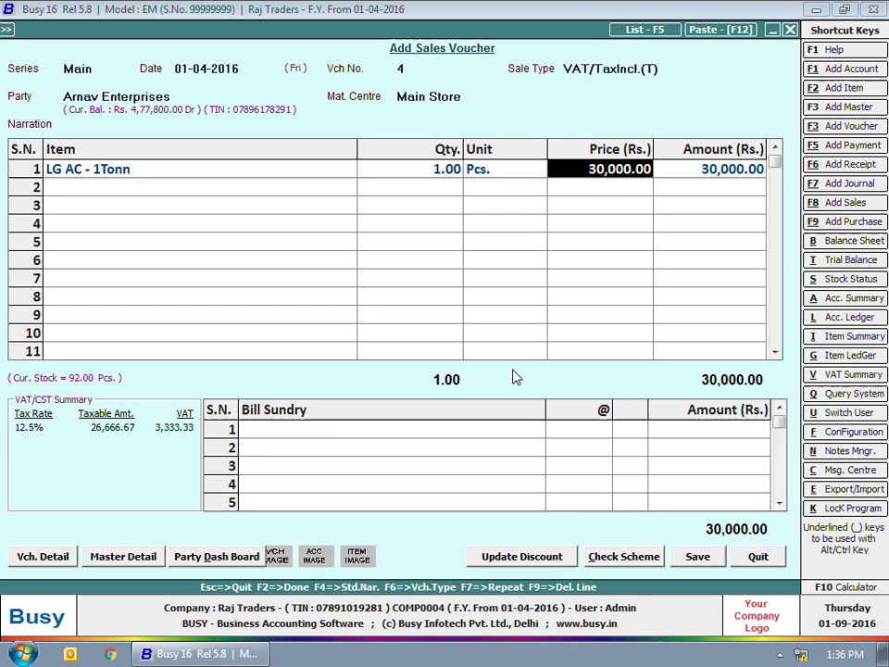
key(Return)
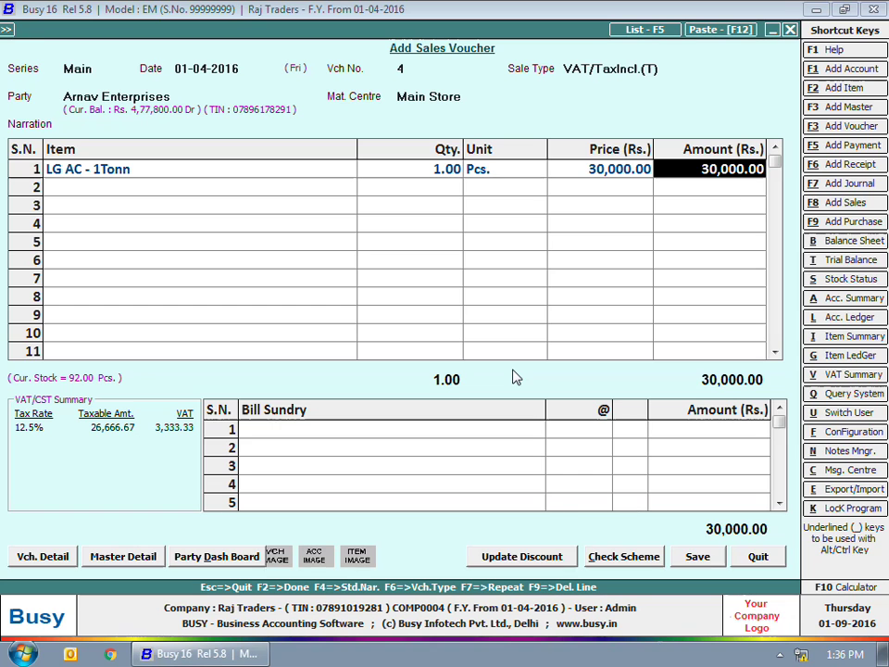
key(Return)
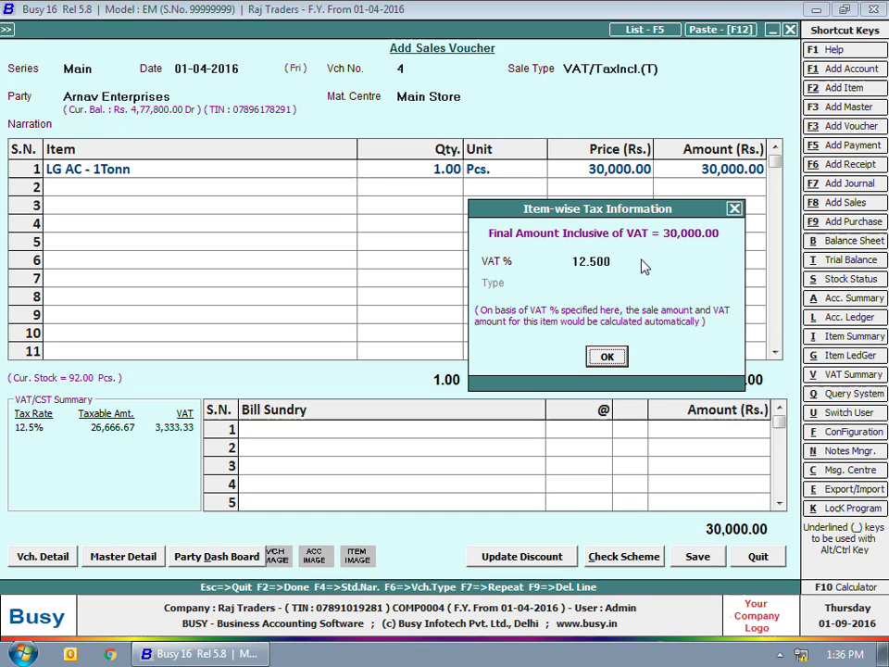
click(607, 356)
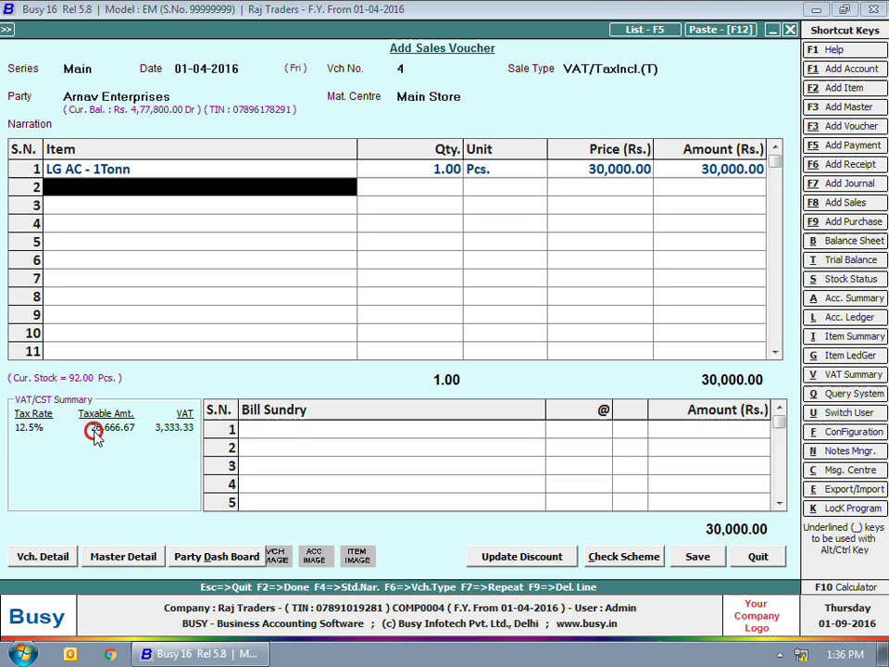
Save the tax-inclusive Arnav Enterprises sales voucher without any bill sundry.
drag(283, 428, 288, 480)
click(699, 558)
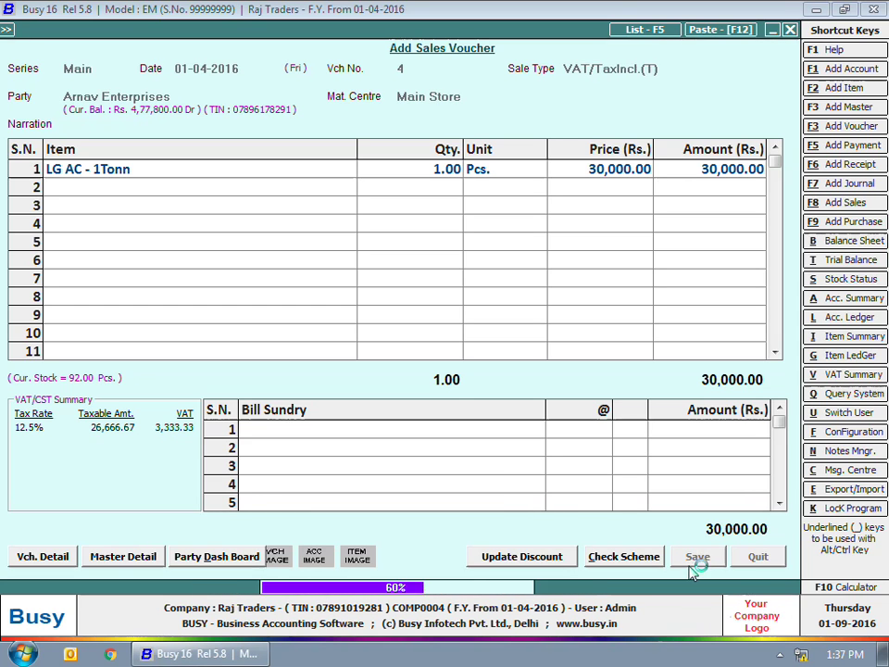
key(Return)
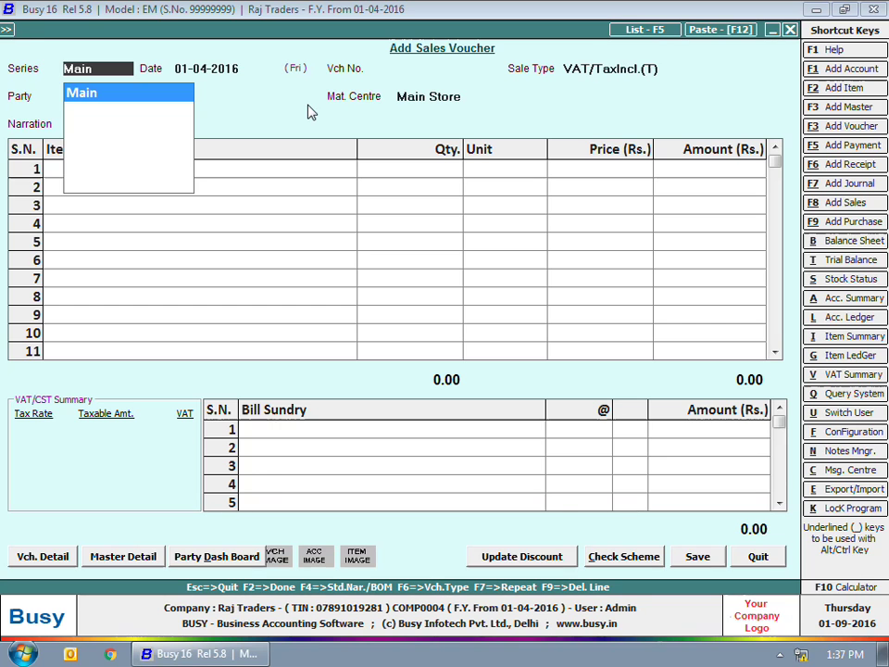
Begin another Main series sales voucher with sale type VAT/12.5% (R), party Cash and material centre Main Store.
key(Return)
text(vat)
key(Down)
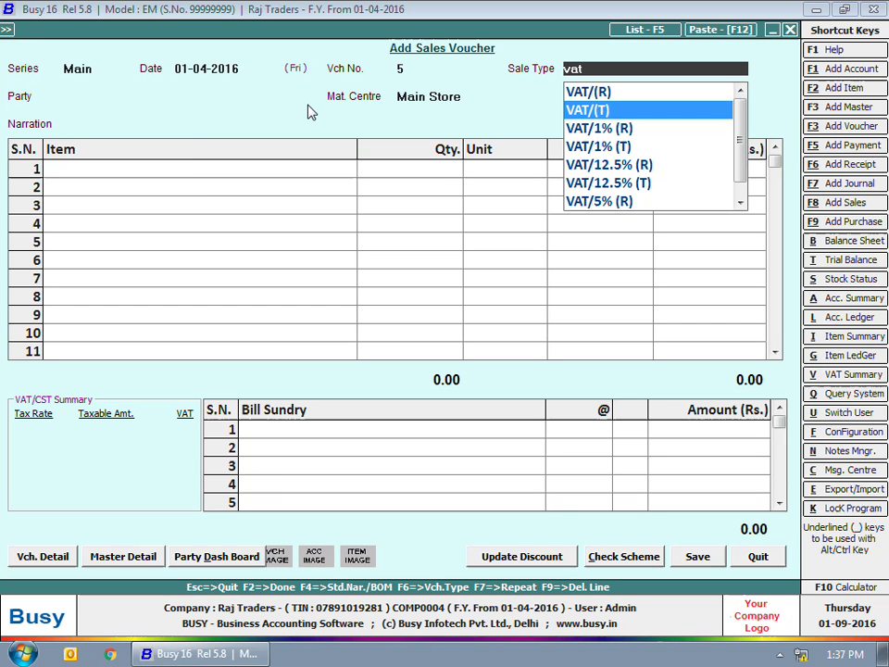
key(Down)
key(Down)
key(Down)
key(Return)
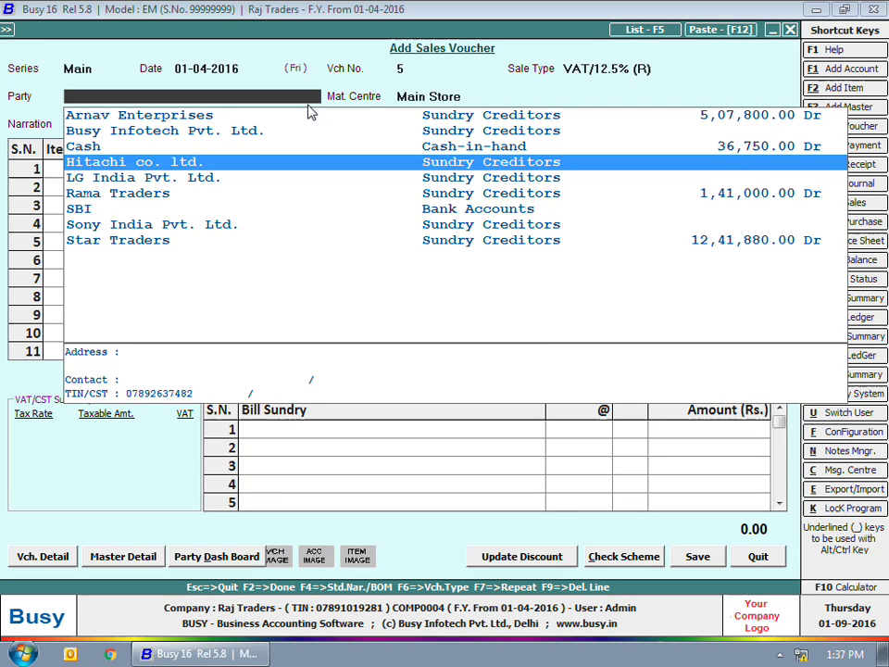
key(Up)
key(Return)
key(Return)
key(Return)
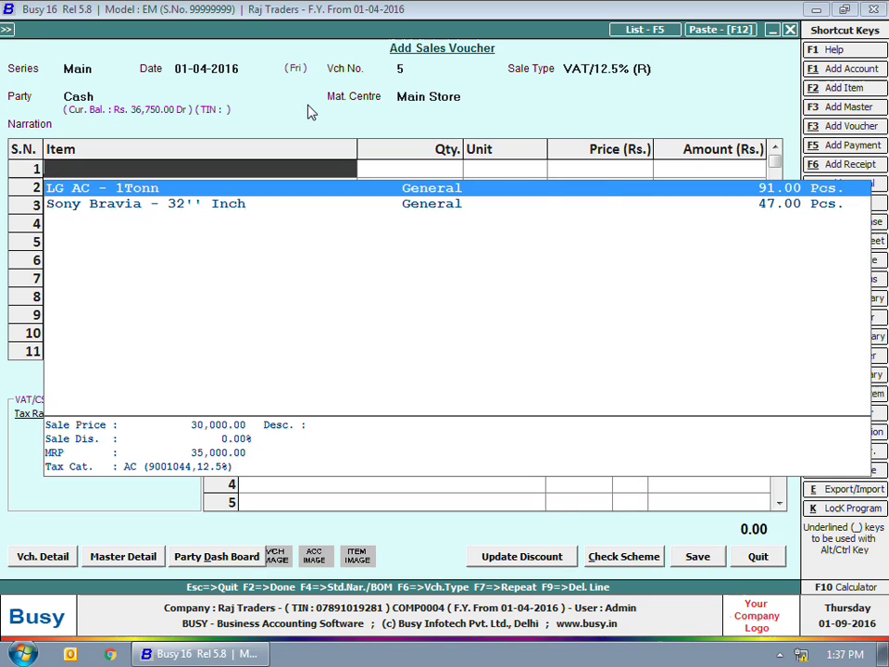
Add 1 Pcs. of LG AC - 1Tonn at 30,000 to the cash sales voucher.
key(Return)
text(1)
key(Return)
key(Return)
key(Return)
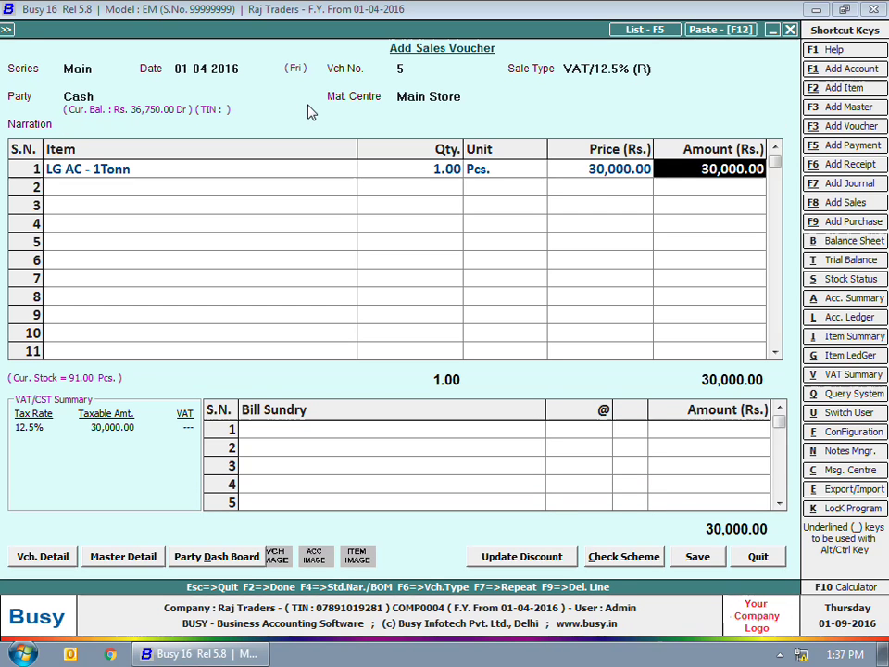
key(Return)
Apply the VAT bill sundry at 12.5% and save the cash sales voucher without printing its invoice.
key(Return)
text(v)
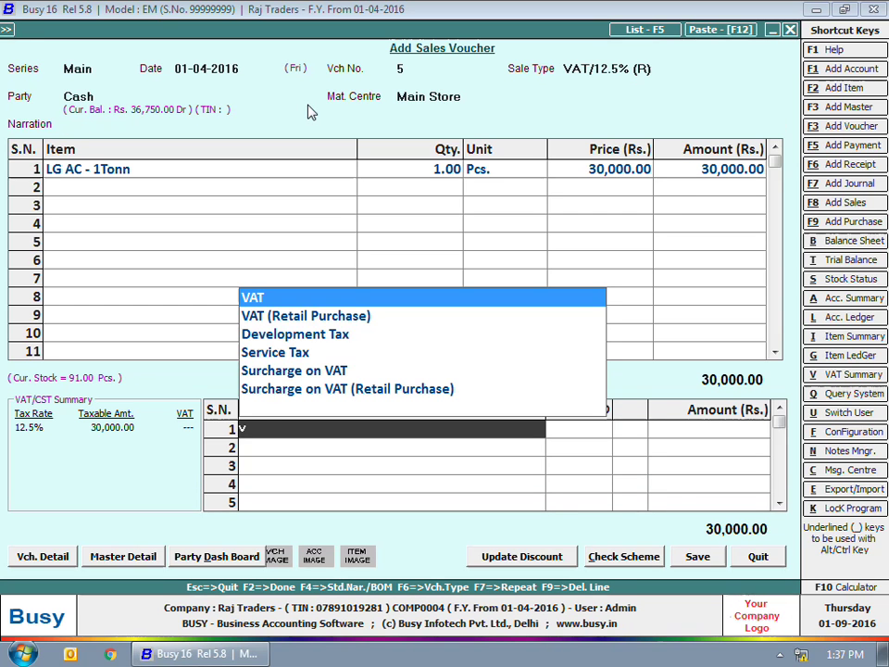
key(Return)
key(Return)
key(Return)
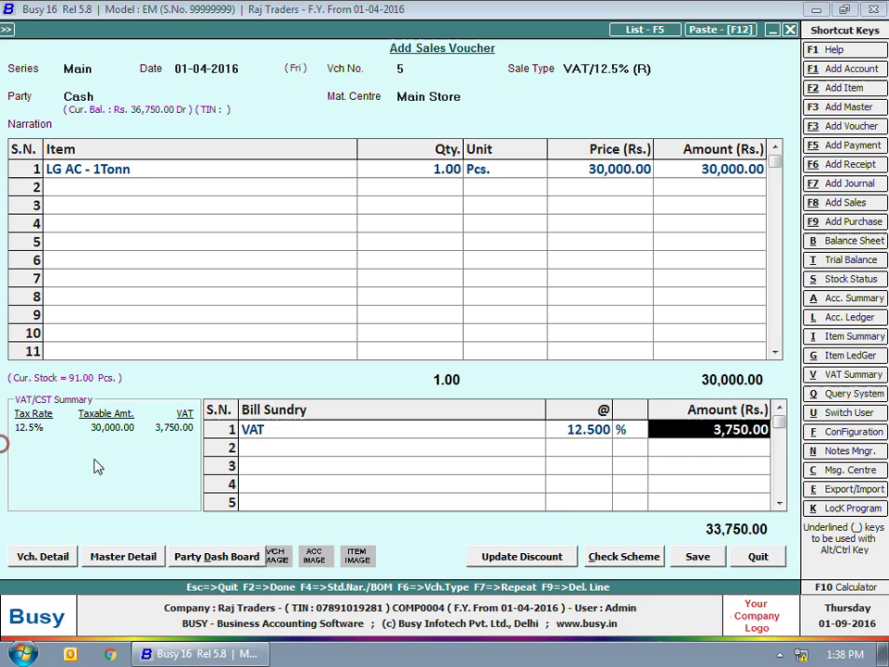
click(692, 557)
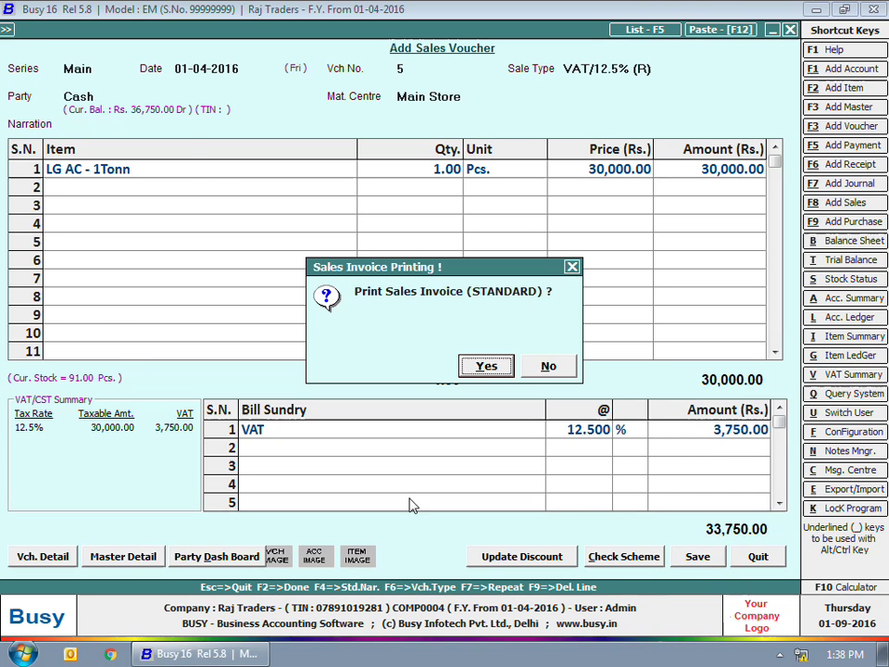
click(553, 366)
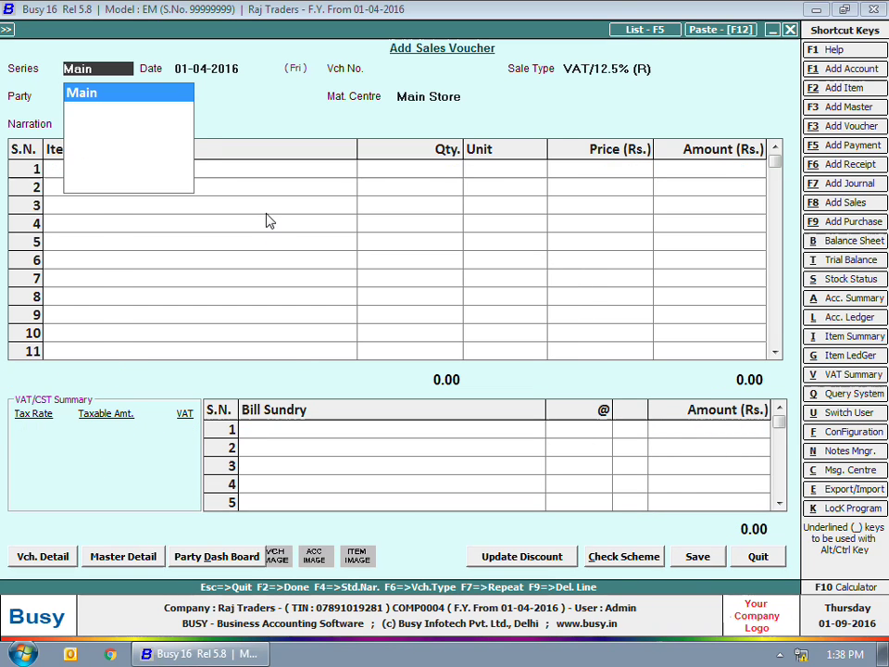
Begin a Main series sales voucher with sale type C/C-Form, party Geeta Traders and material centre Main Store.
key(Return)
key(Return)
text(c)
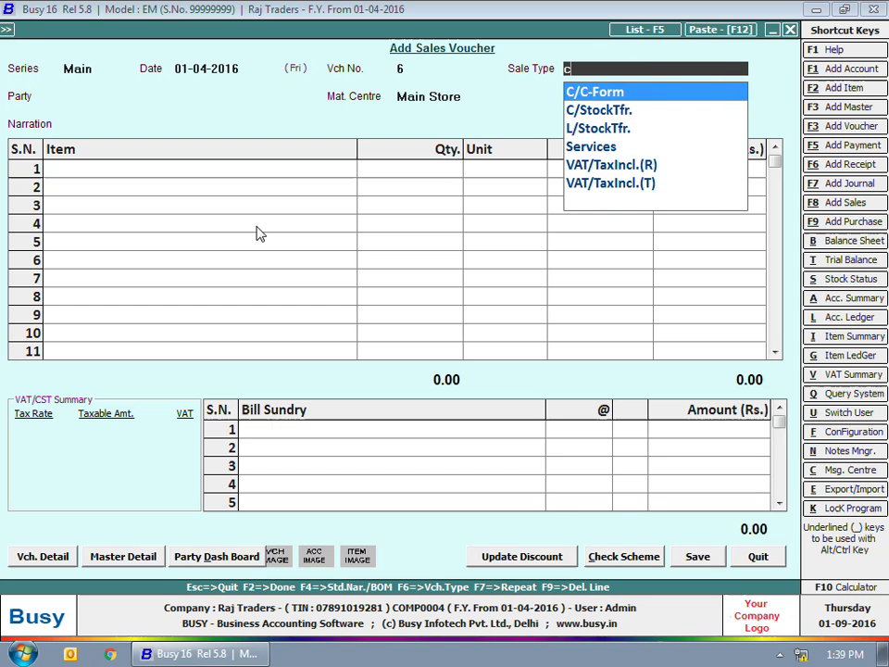
key(Return)
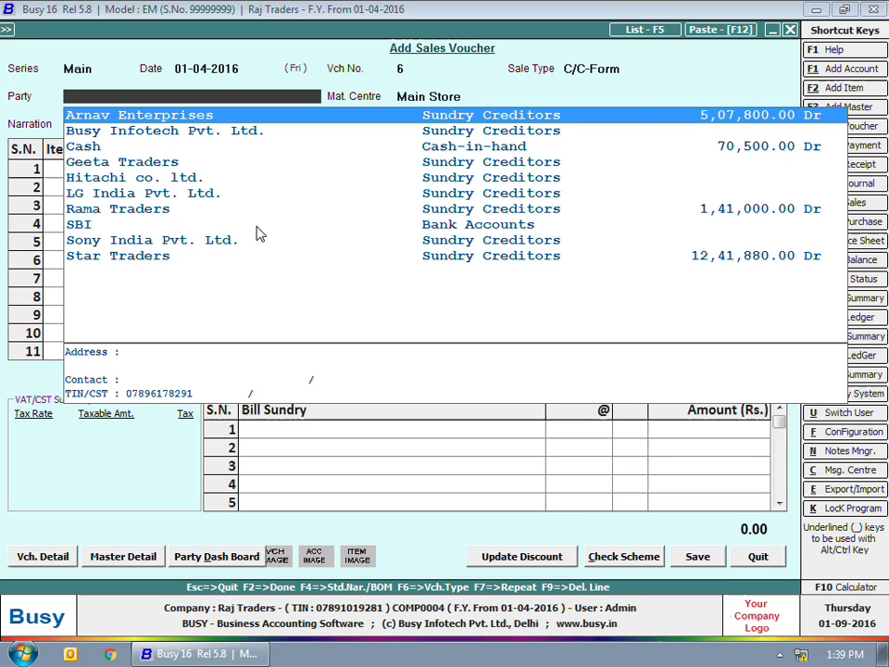
key(Down)
key(Down)
key(Return)
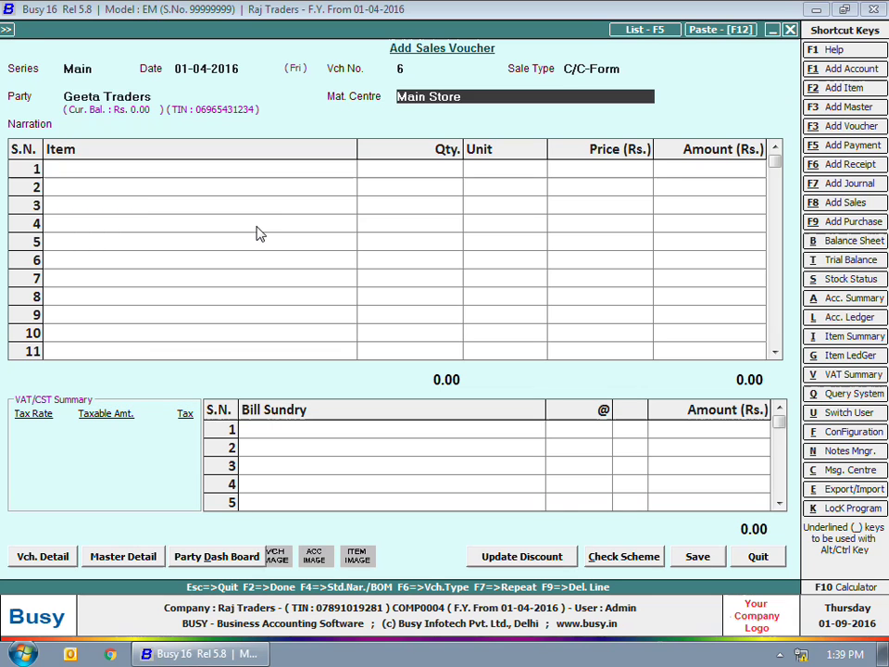
key(Return)
key(Return)
text(Goodwill Transporters)
key(Return)
text(23458)
key(Return)
text(DL8CQ 1278)
key(Return)
text(Gurgaon)
key(Return)
key(Return)
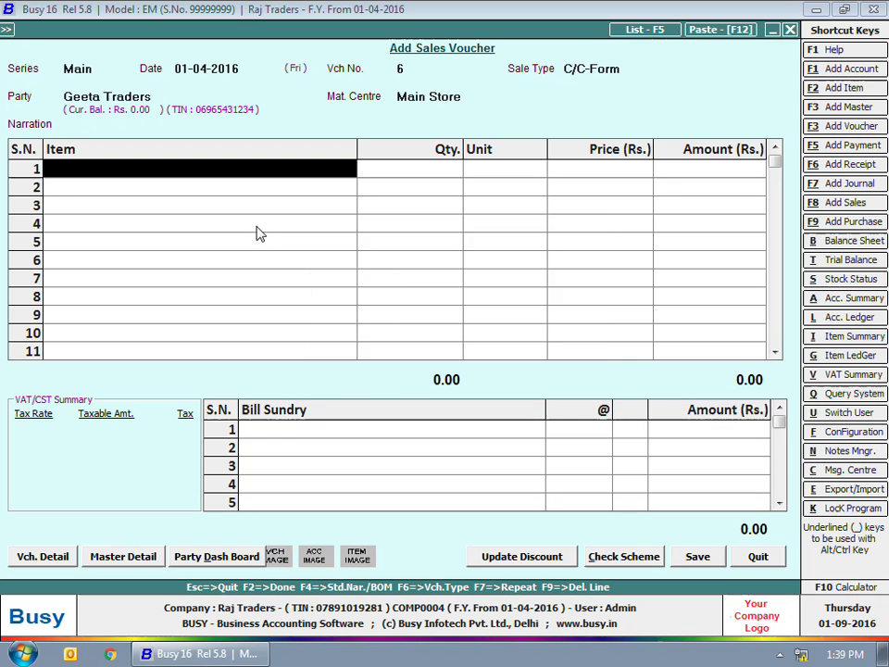
Add 5 Pcs. of LG AC - 1Tonn at 30,000 to the Geeta Traders voucher and finish the item list.
key(Return)
text(5)
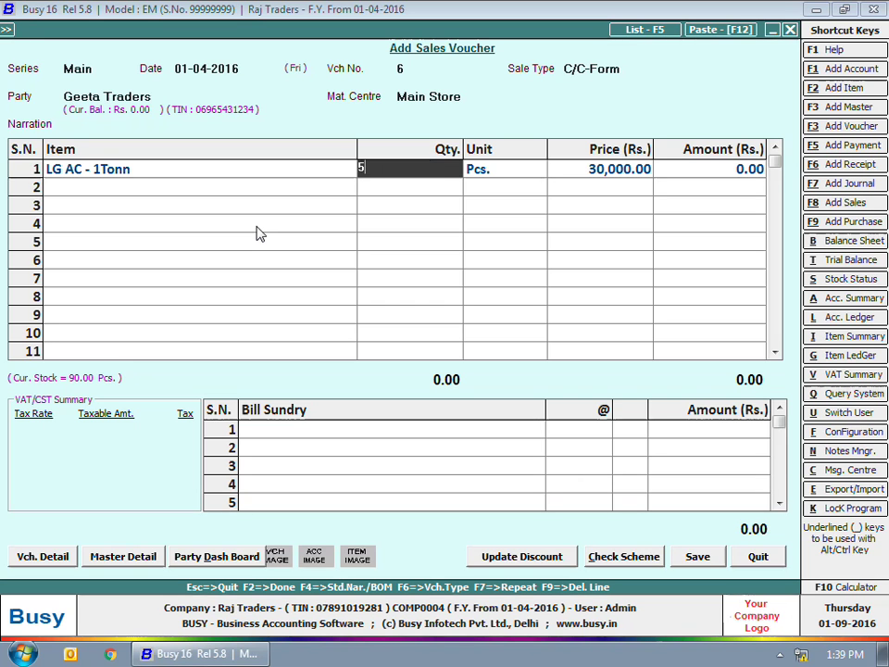
key(Return)
key(Return)
key(Return)
key(Return)
key(Return)
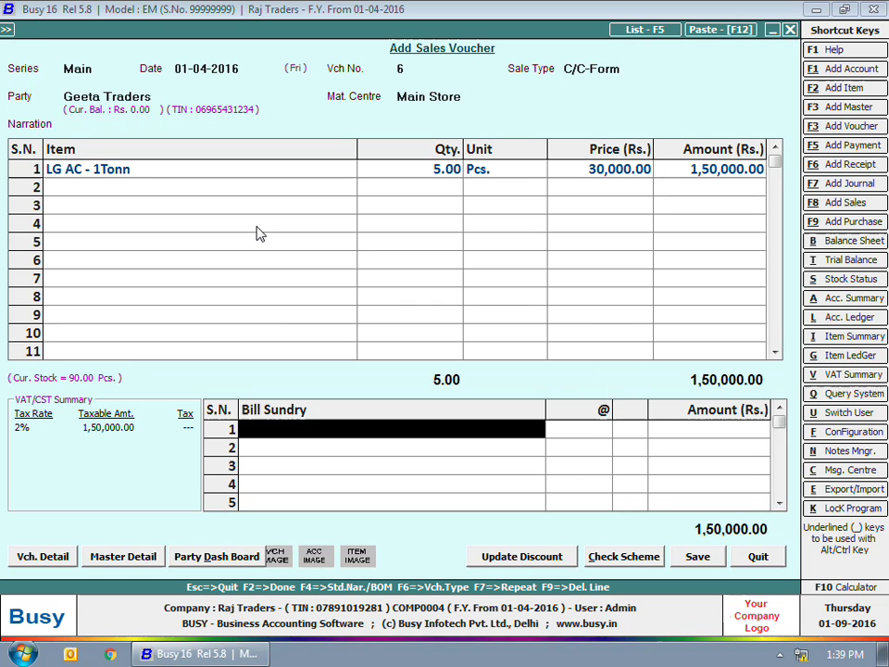
Apply the Central Sales Tax bill sundry at 2% to the Geeta Traders voucher.
key(Return)
key(Return)
key(Return)
key(Return)
key(Return)
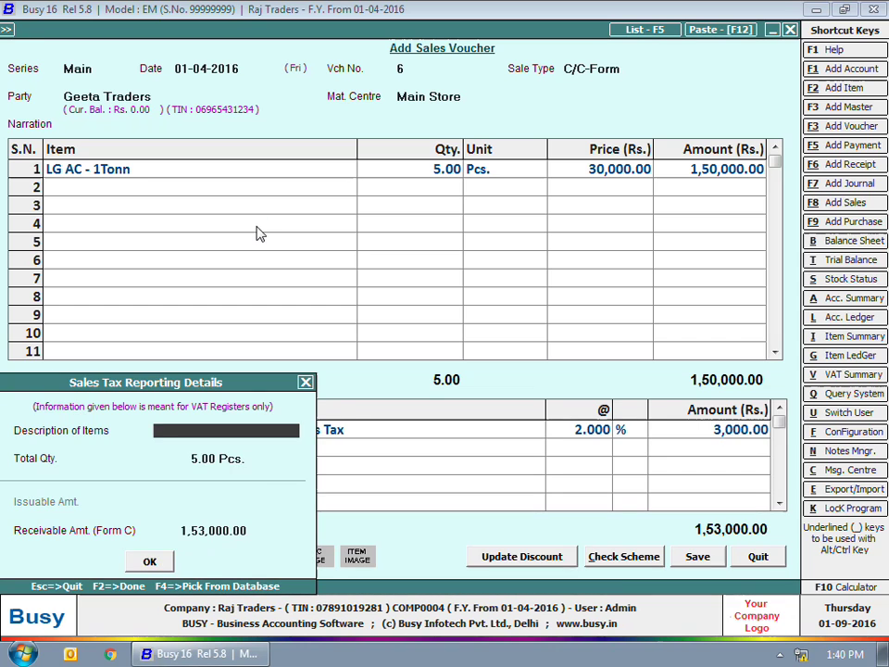
Accept the sales tax reporting details with a Form C receivable amount of 1,53,000, and save the voucher without printing its invoice.
key(Return)
key(Return)
key(Return)
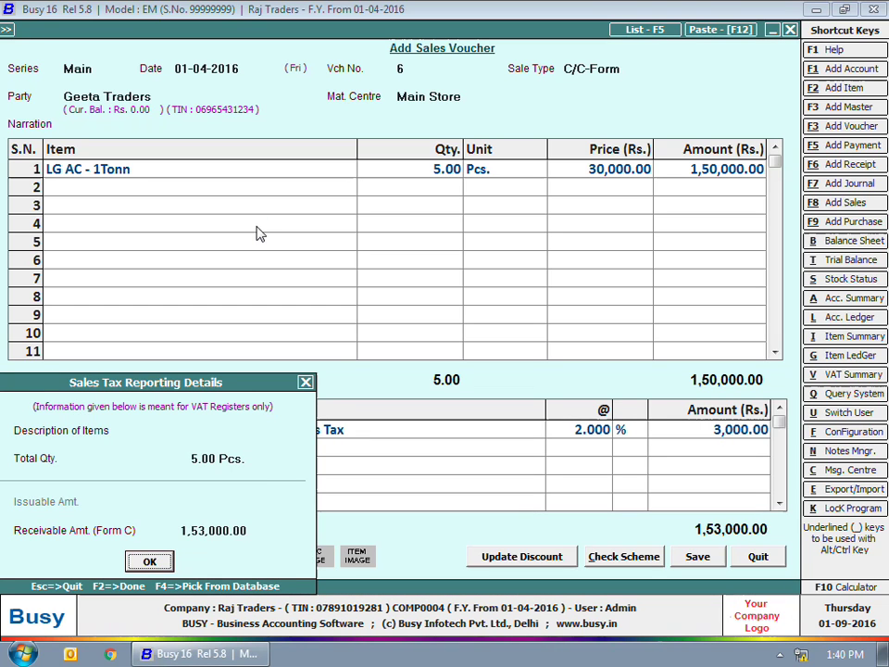
key(Up)
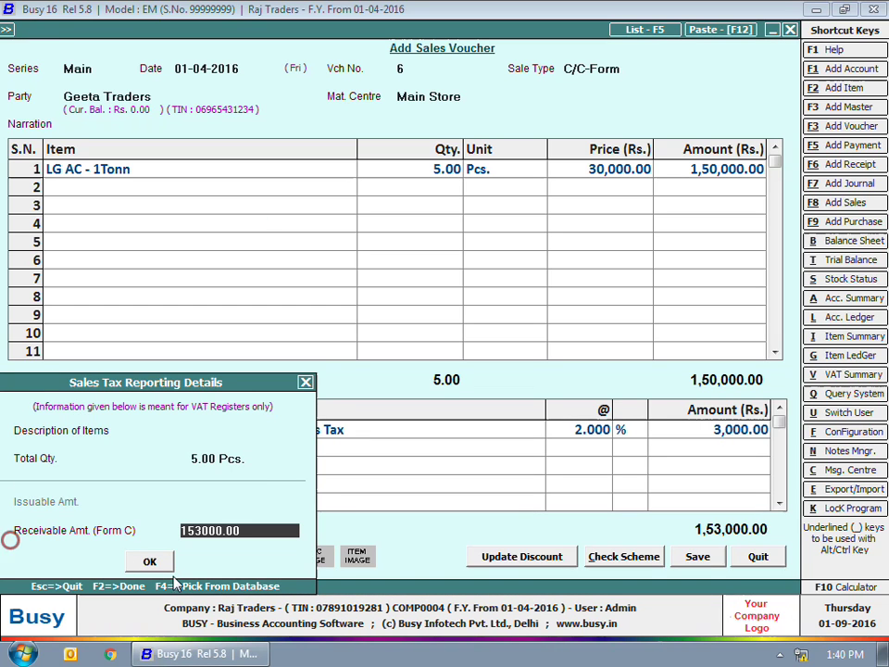
click(149, 561)
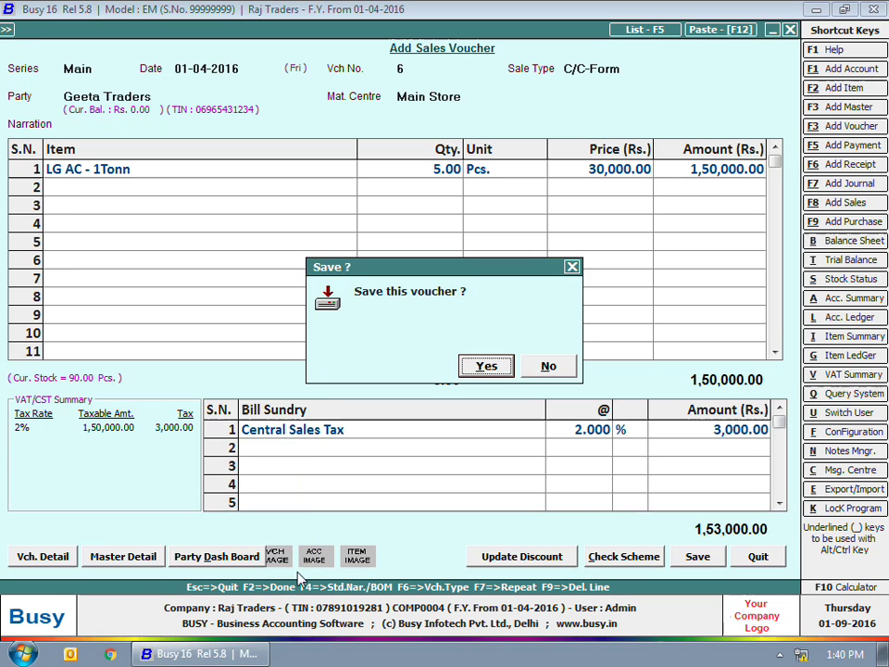
click(486, 366)
click(553, 367)
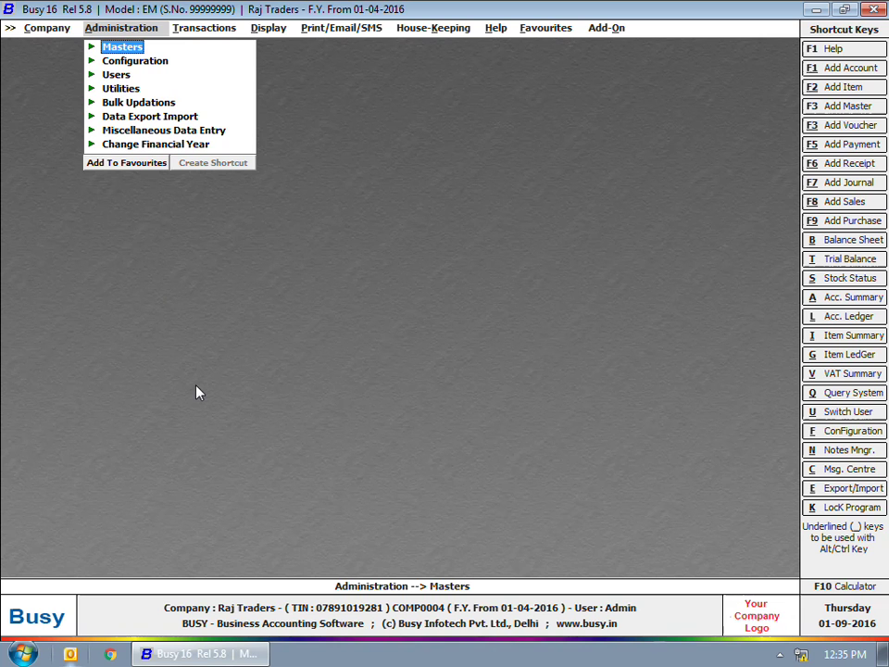
Add a purchase type named Purc-SaleTrnst with taxation type Against ST Form, region Central and transaction type Purc. for Sale in Transit.
click(125, 49)
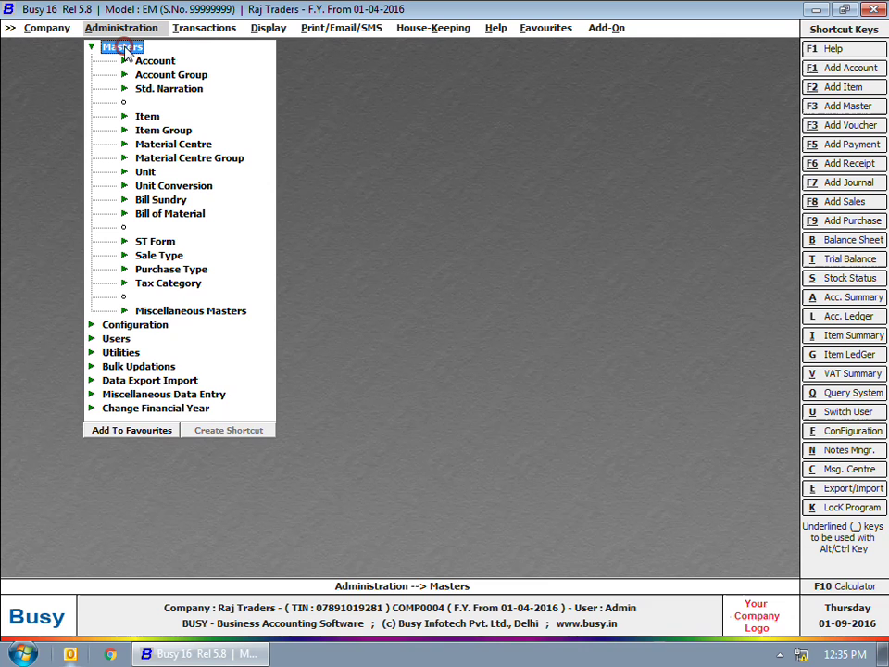
click(174, 270)
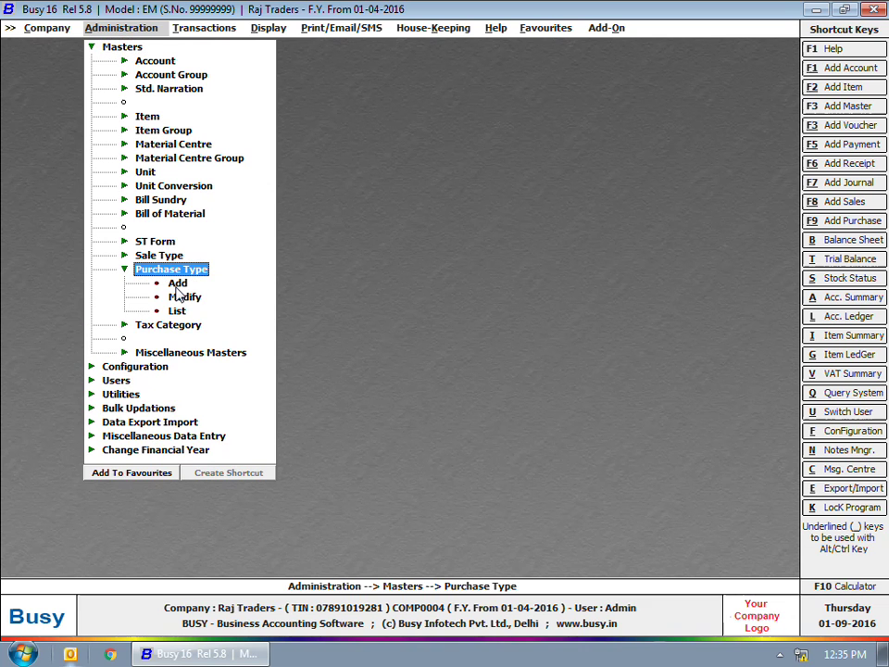
click(175, 287)
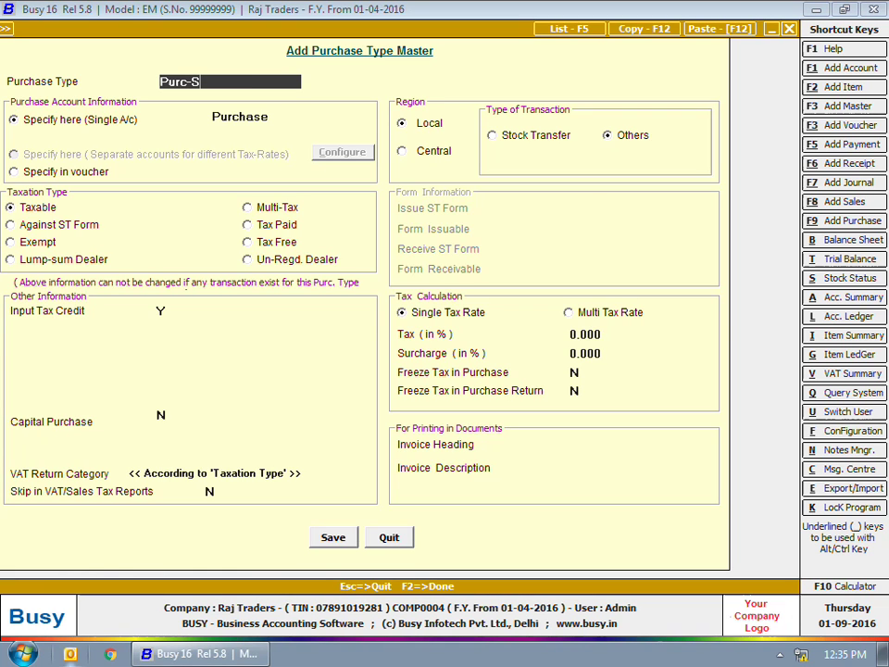
click(88, 227)
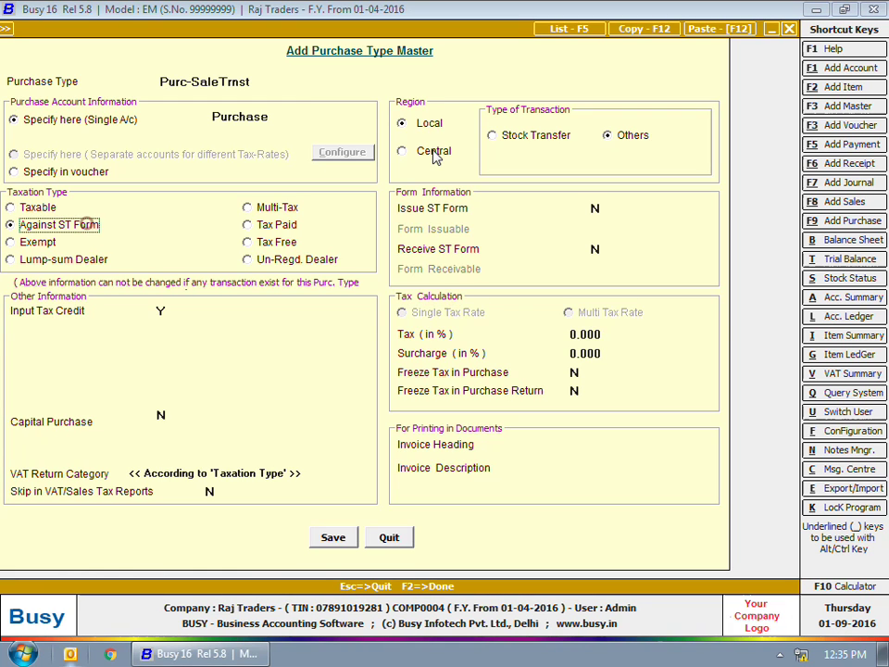
click(432, 152)
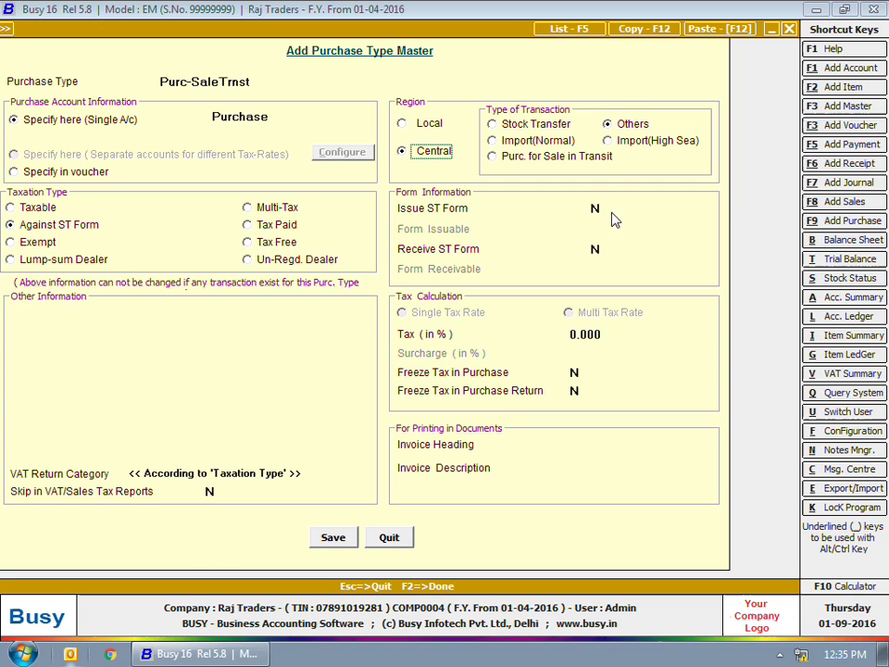
click(519, 159)
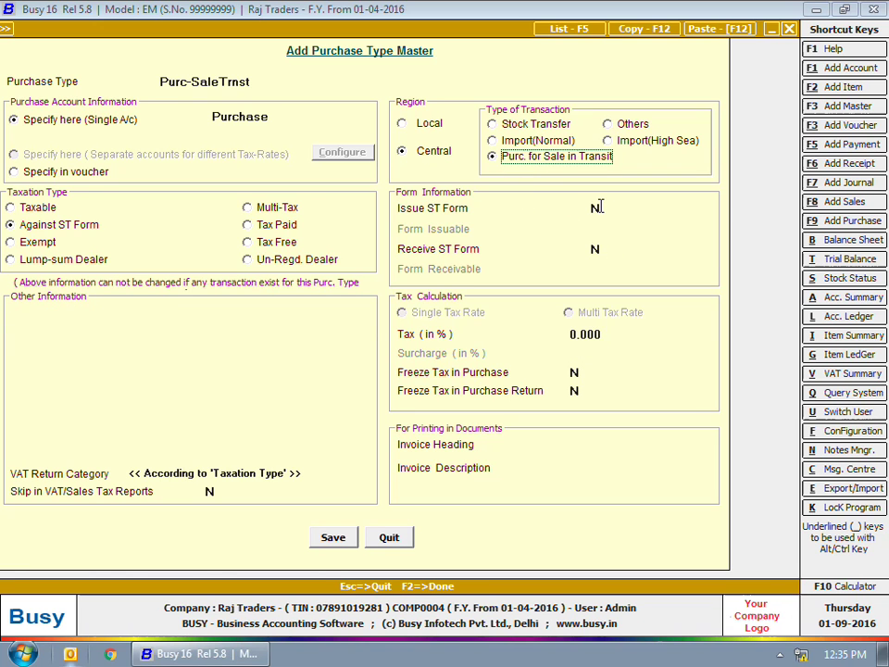
Enable issuing Form C and receiving Form E1 for the Purc-SaleTrnst purchase type, and save the master.
key(Return)
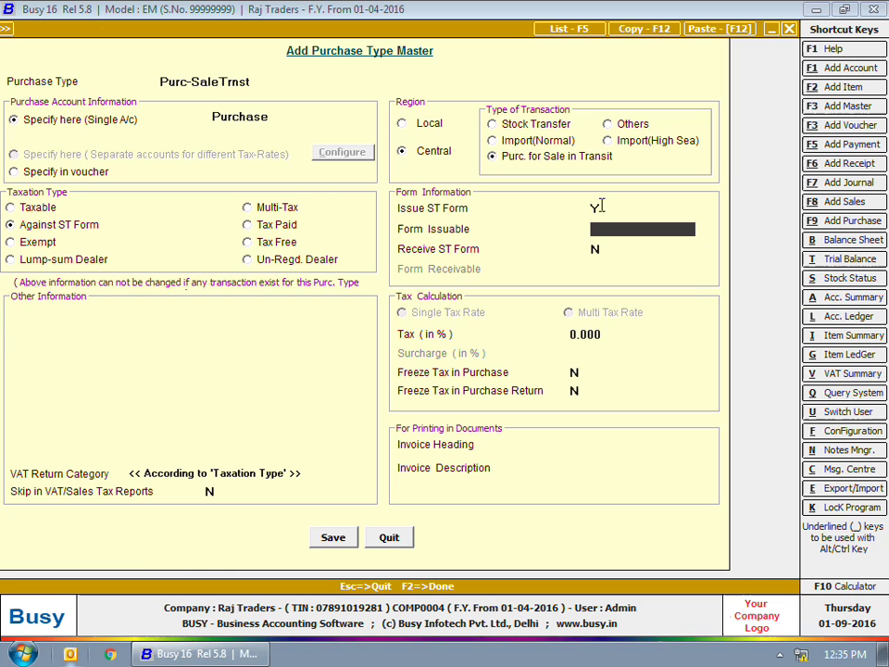
text(C)
key(Return)
text(Y)
key(Return)
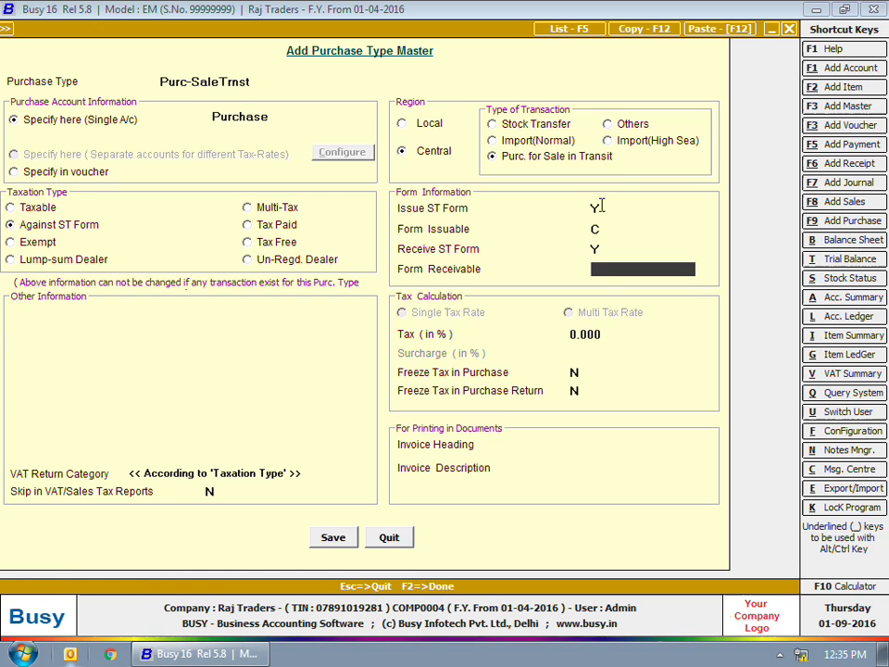
text(E1)
key(Return)
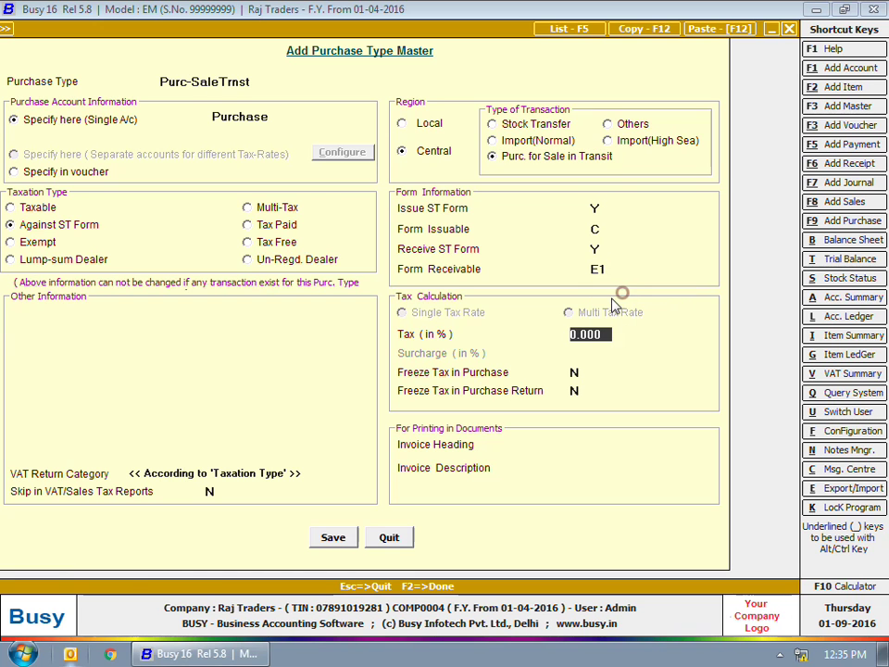
click(333, 538)
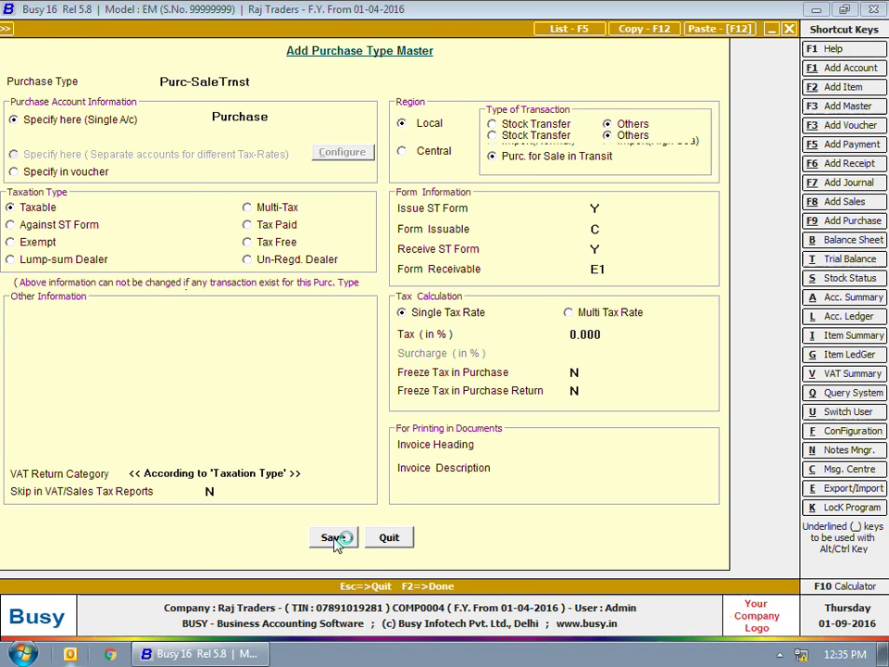
key(Escape)
Add a sale type named SaleTransit with taxation type Against ST Form, region Central and transaction type Sale in Transit.
click(169, 267)
click(167, 257)
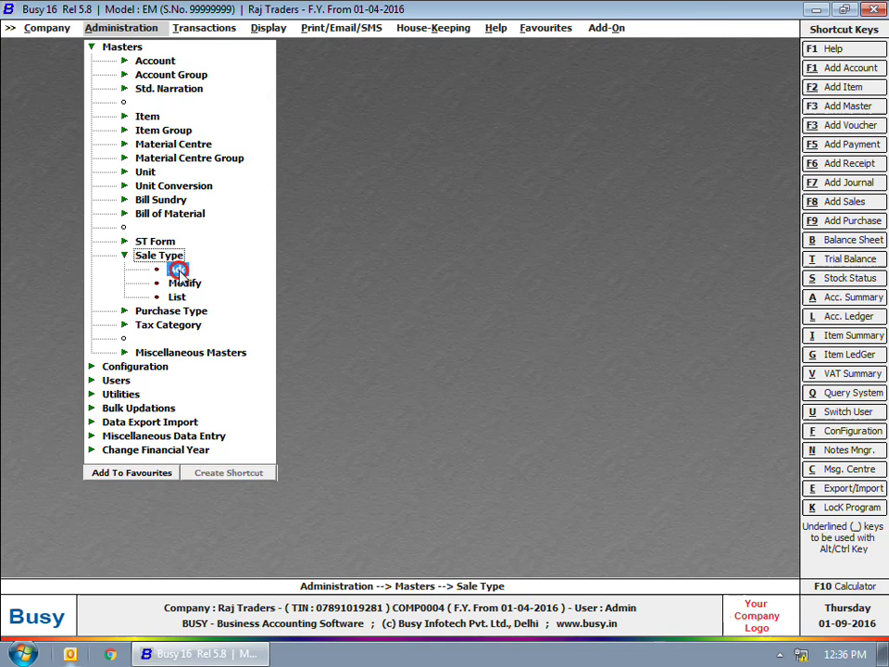
click(176, 268)
click(59, 224)
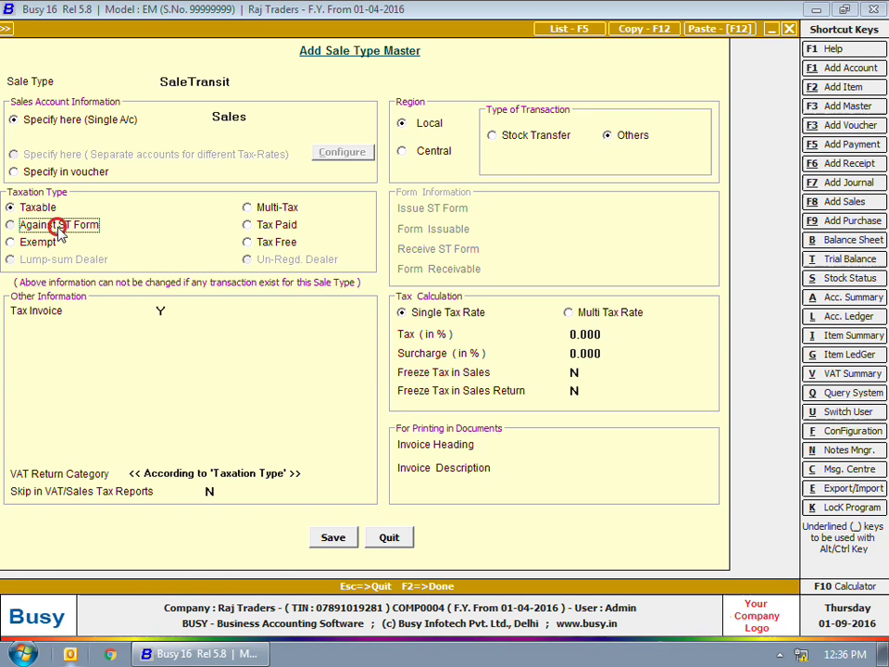
click(433, 151)
click(512, 157)
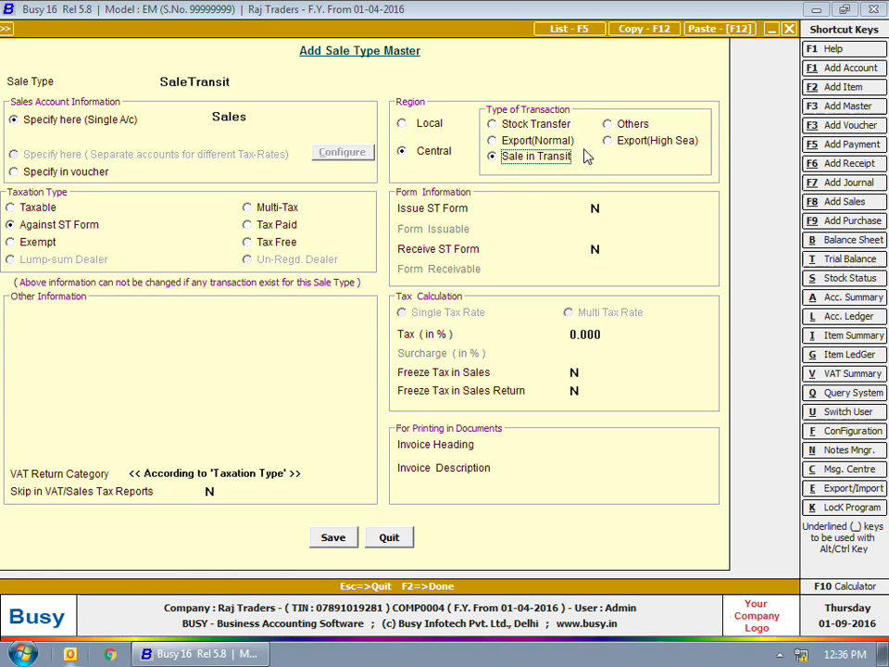
Enable receiving Form C for the SaleTransit sale type and save the master.
click(592, 246)
text(Y)
key(Return)
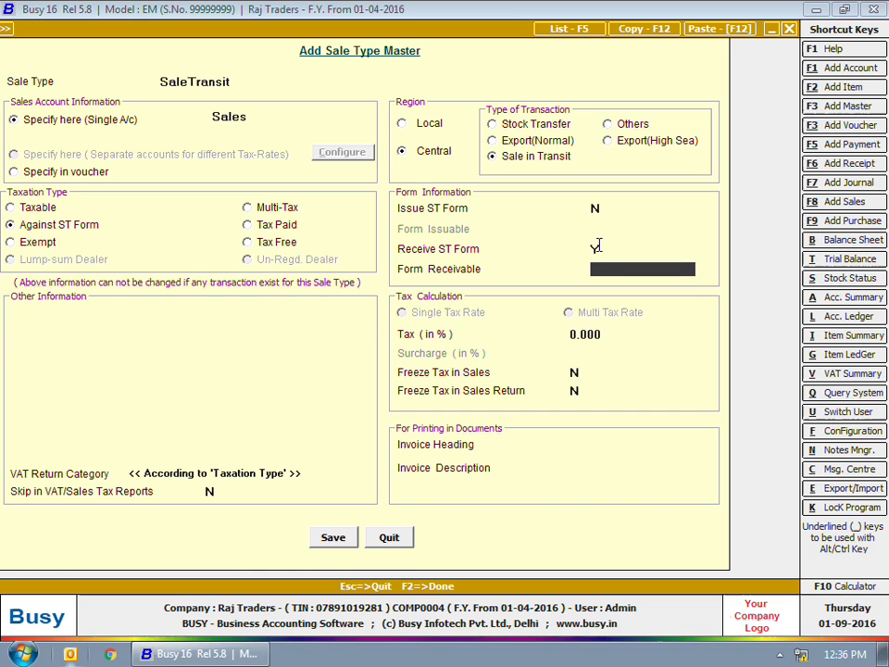
text(c)
click(604, 293)
click(334, 537)
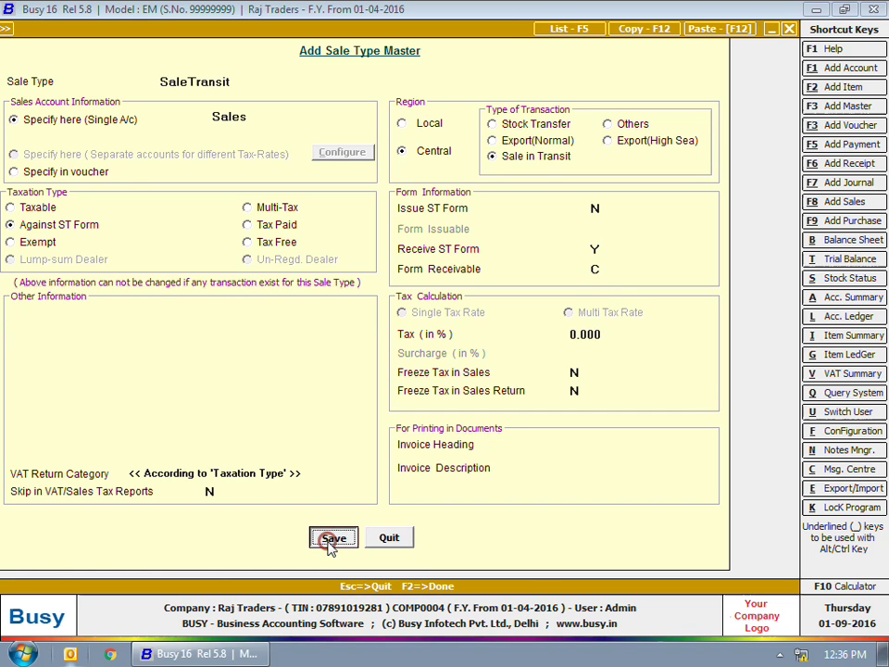
key(Escape)
key(Escape)
Start a purchase voucher numbered 1 dated 01-04-2016 with purchase type Purc-SaleTrnst, party Pasrija Traders and material centre Main Store.
click(196, 29)
click(219, 70)
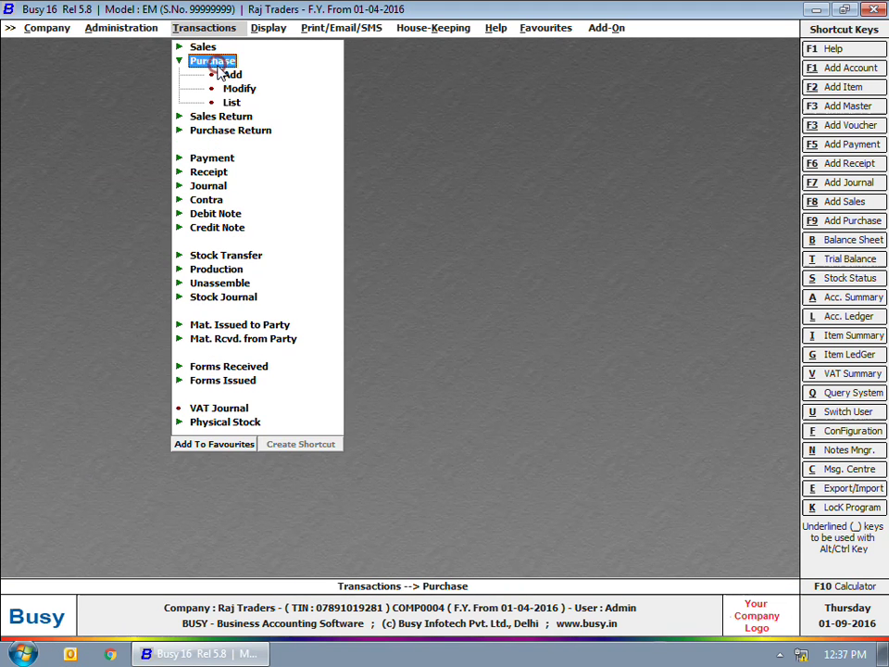
click(232, 74)
key(Return)
key(Return)
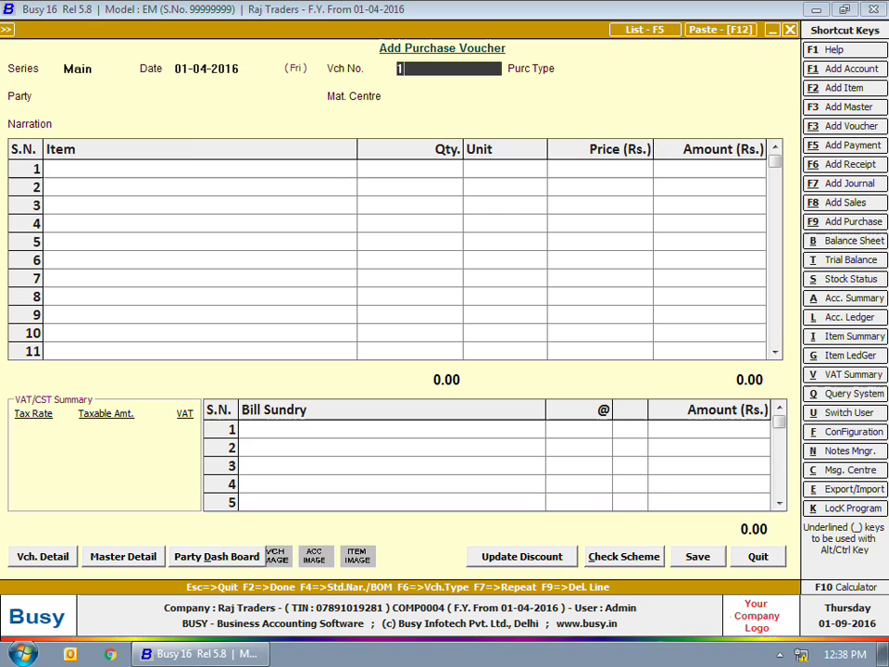
key(Return)
text(pa)
key(Return)
text(pa)
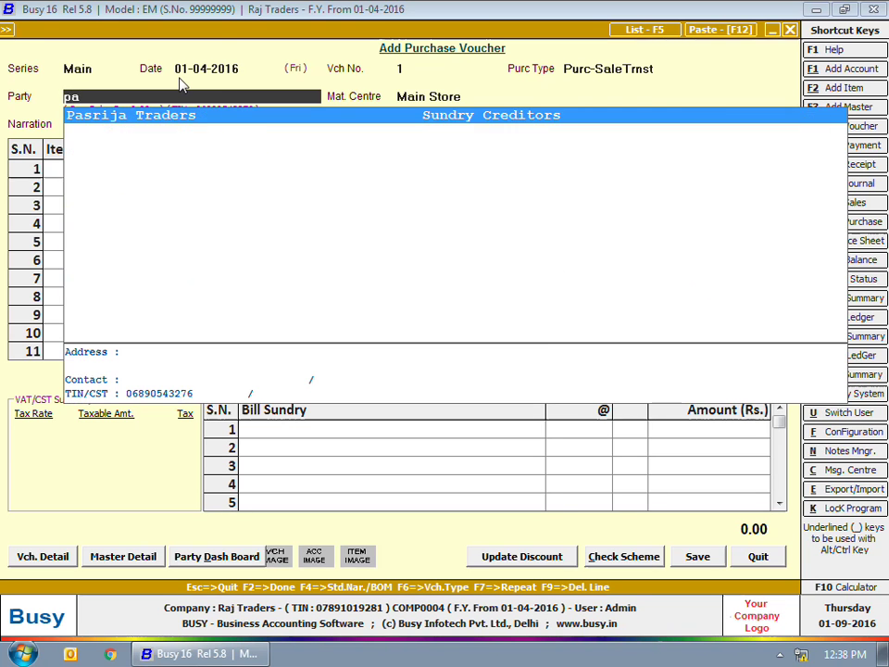
key(Return)
key(Return)
text(LM Transporters)
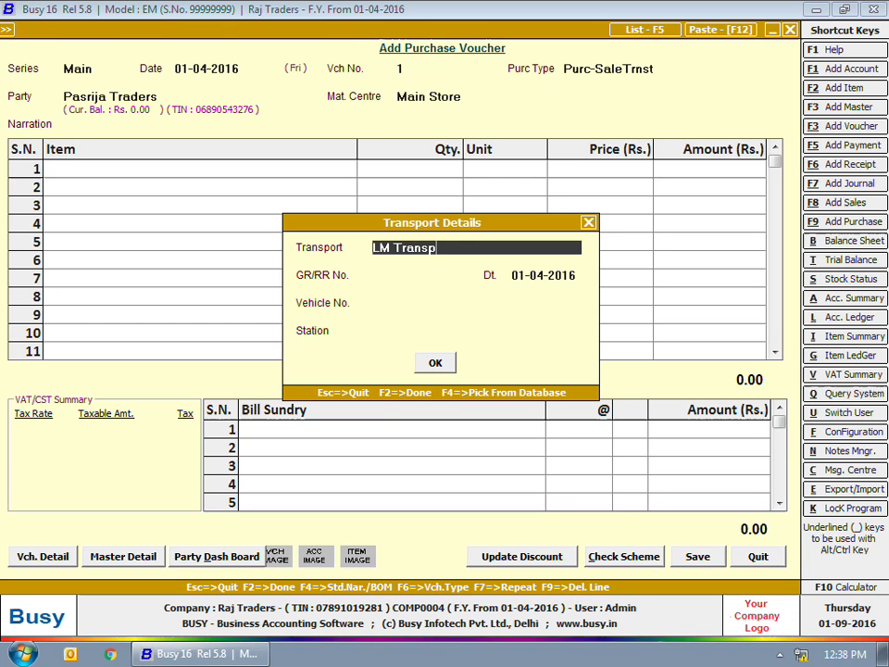
key(Return)
text(4567)
key(Return)
text(DL 8CQ - 3448)
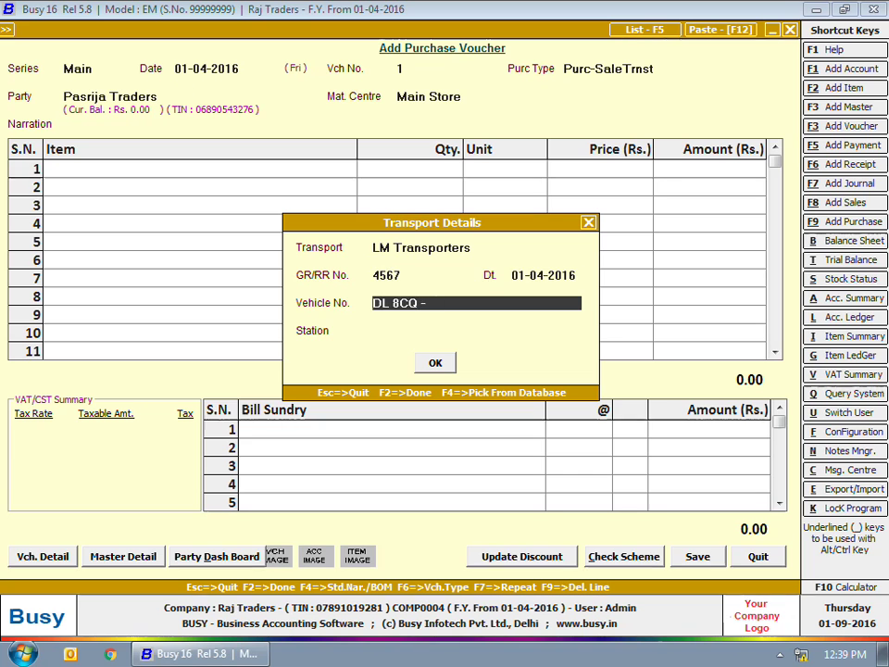
key(Return)
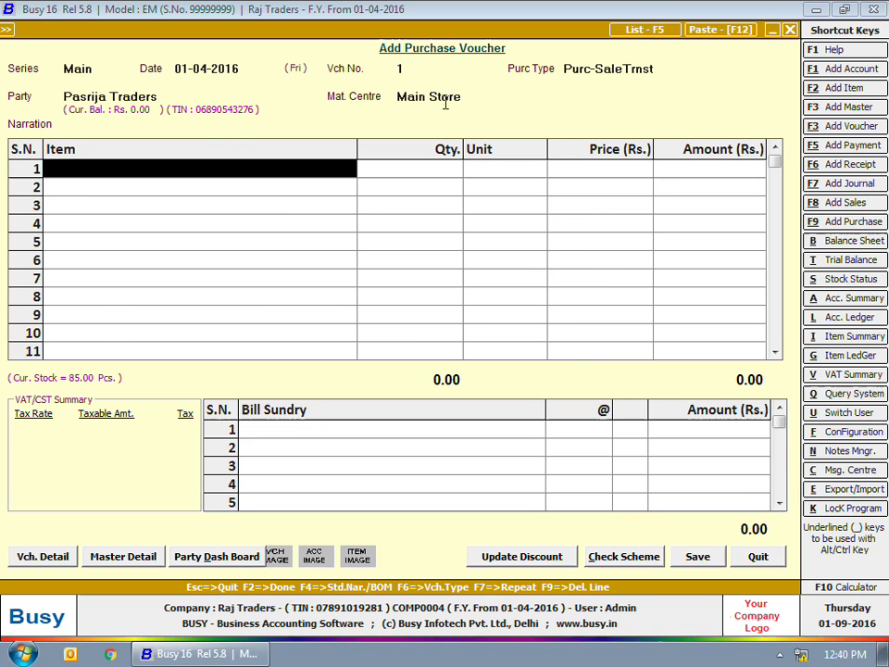
Add 2 Pcs. of LG AC - 1Tonn at 25,000 to the Pasrija Traders voucher and finish the item list.
key(Return)
key(Return)
text(2)
key(Return)
key(Return)
key(Return)
key(Return)
key(Return)
Apply the CST bill sundry at 2% to the Pasrija Traders purchase voucher.
text(cst)
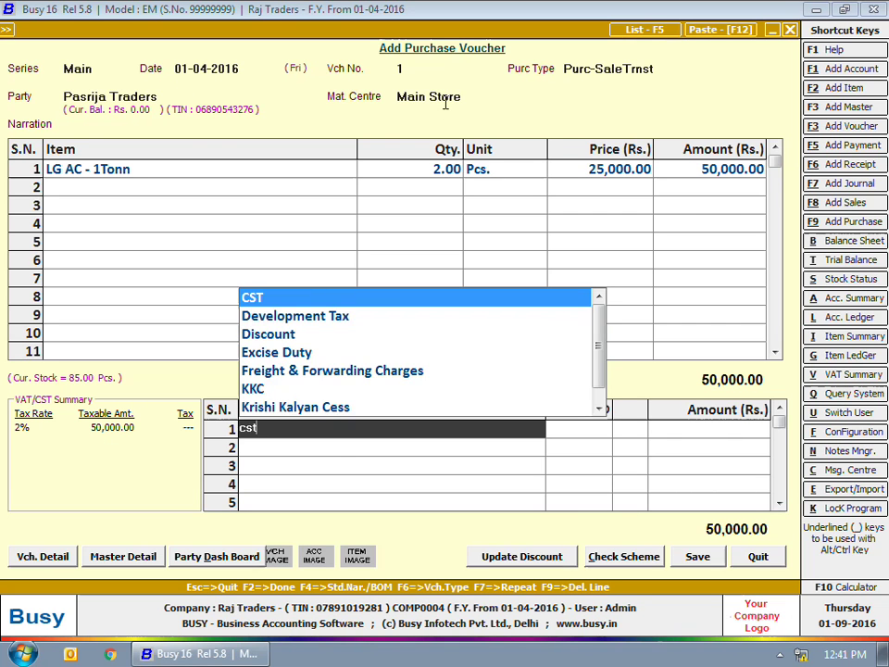
key(Return)
key(Return)
key(Return)
key(Return)
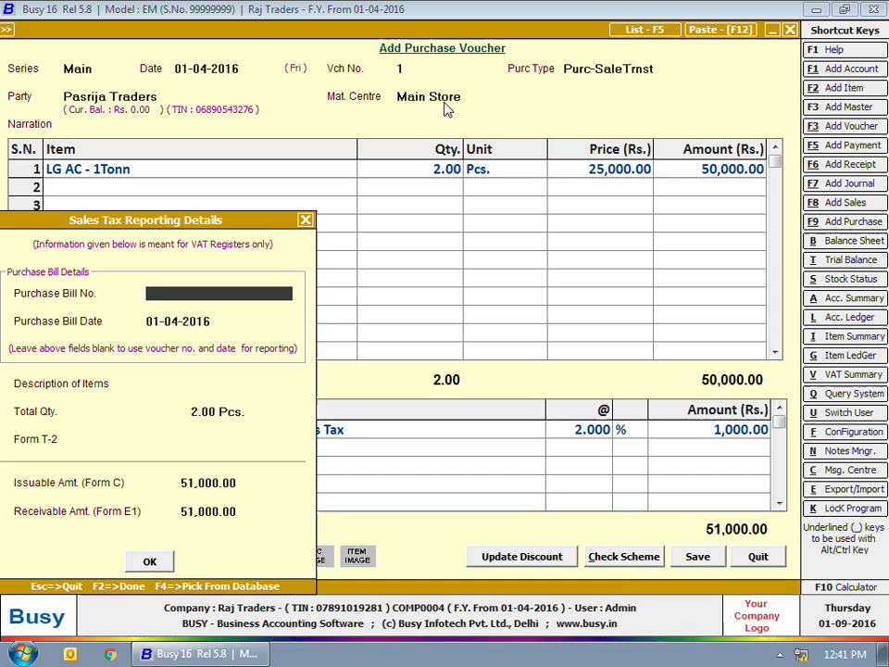
Enter purchase bill number 20 in the tax reporting details, accept 51,000 for Forms C and E1, and save the purchase voucher.
key(Return)
key(Return)
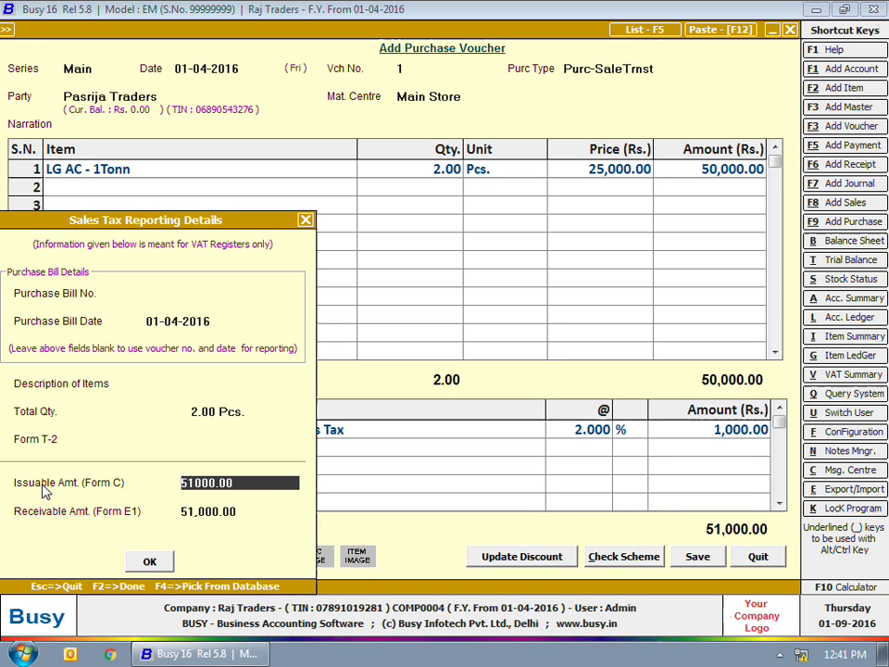
click(147, 290)
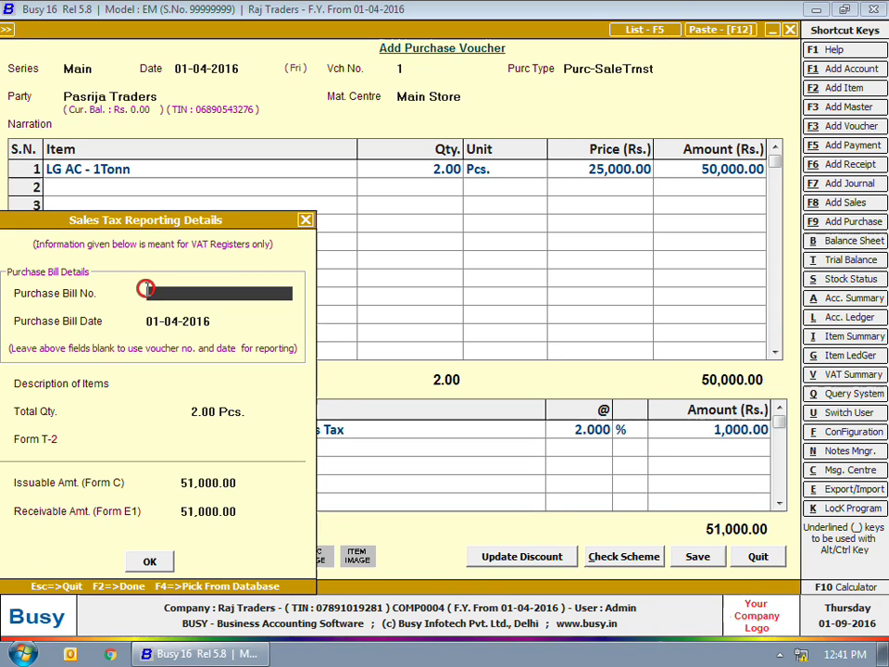
text(20)
key(Return)
key(Return)
key(Return)
key(Return)
key(Return)
key(Return)
key(Return)
key(Escape)
Start a sales voucher in the Main series dated 01-04-2016 and set its sale type to SaleTransit.
key(Left)
key(Up)
key(Right)
key(Return)
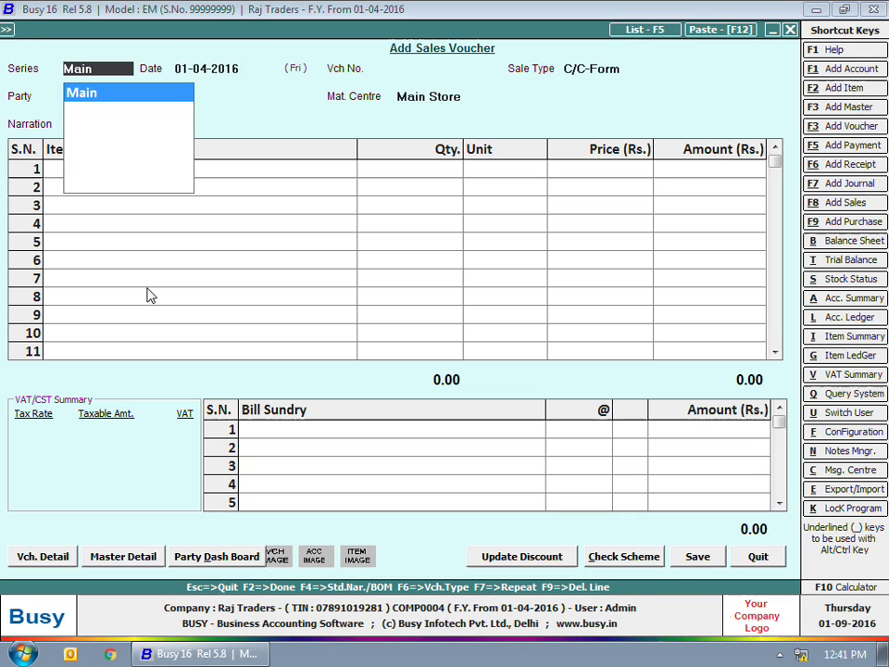
key(Return)
key(Return)
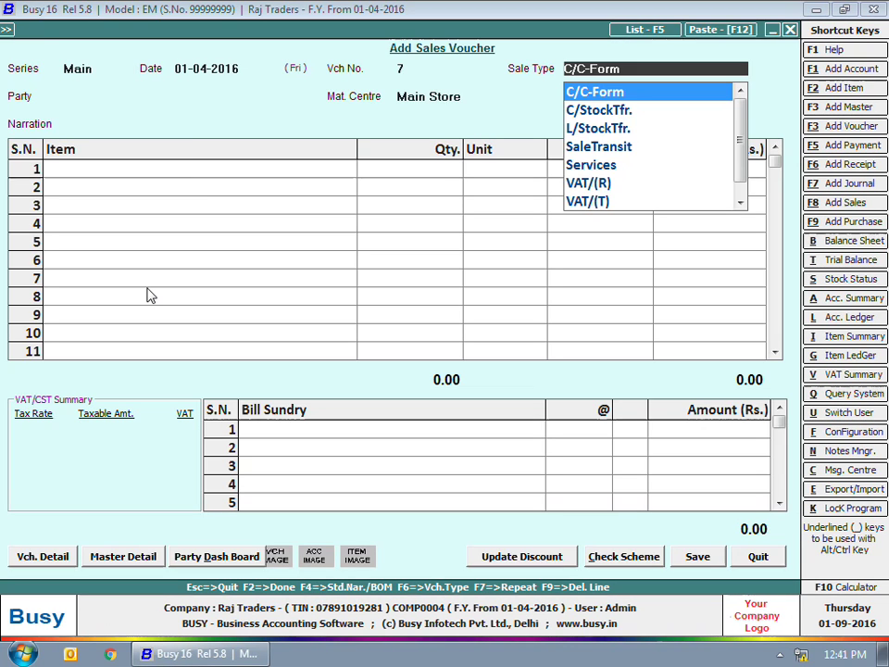
text(sa)
key(Return)
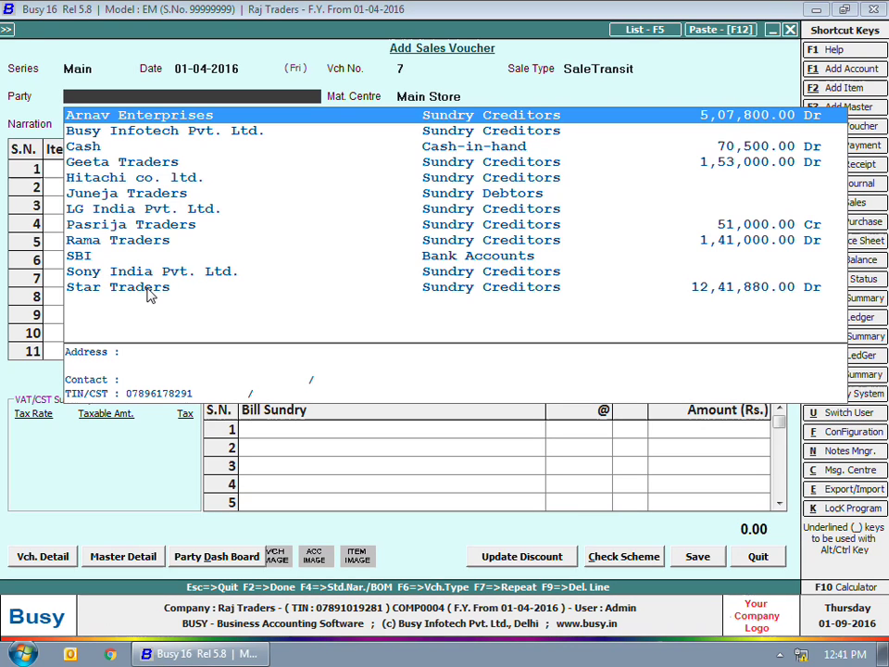
Select Juneja Traders as the sales voucher's party and Main Store as its material centre.
key(Down)
key(Down)
key(Down)
key(Down)
key(Down)
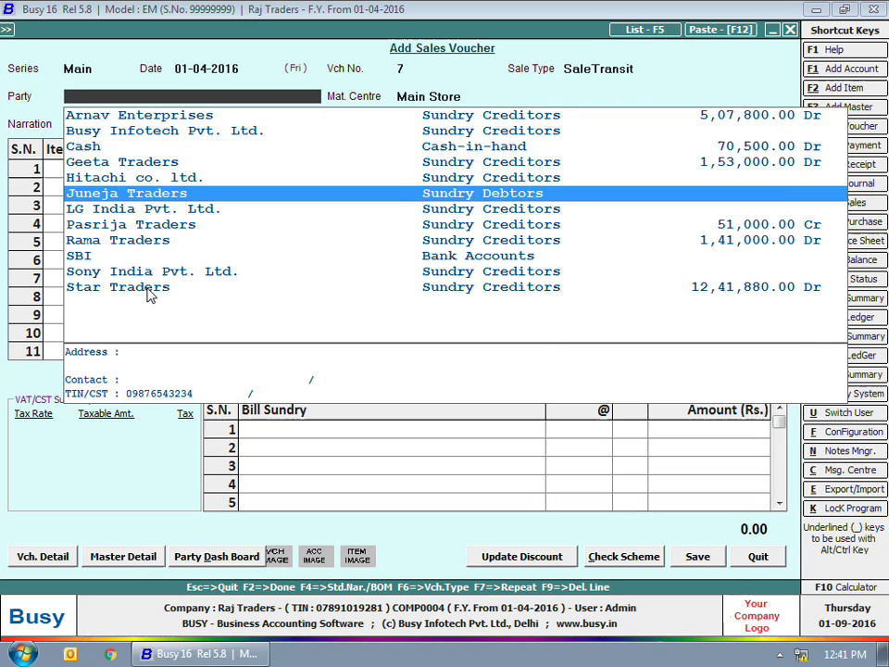
key(Return)
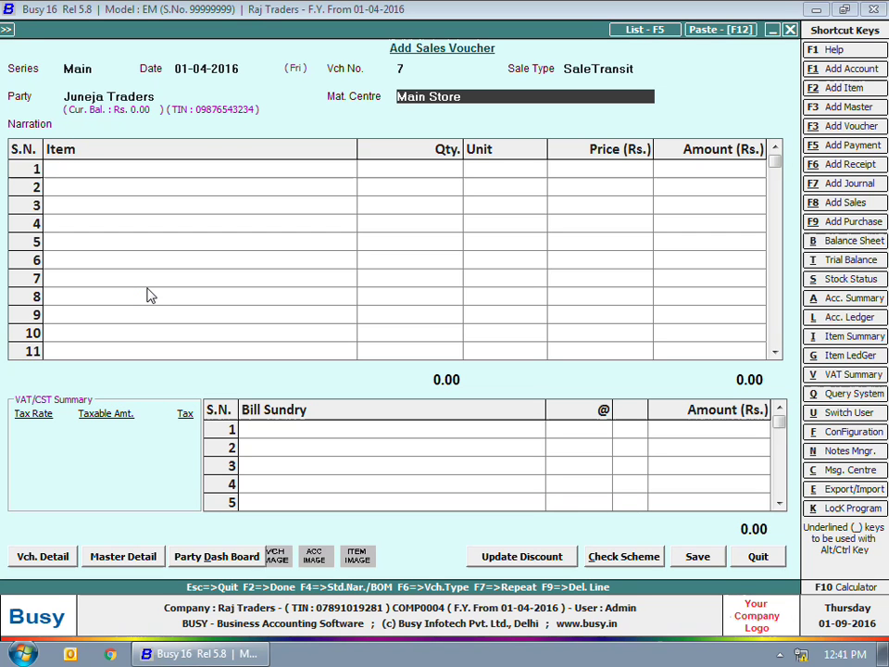
key(Return)
key(Return)
text(LM Transporters)
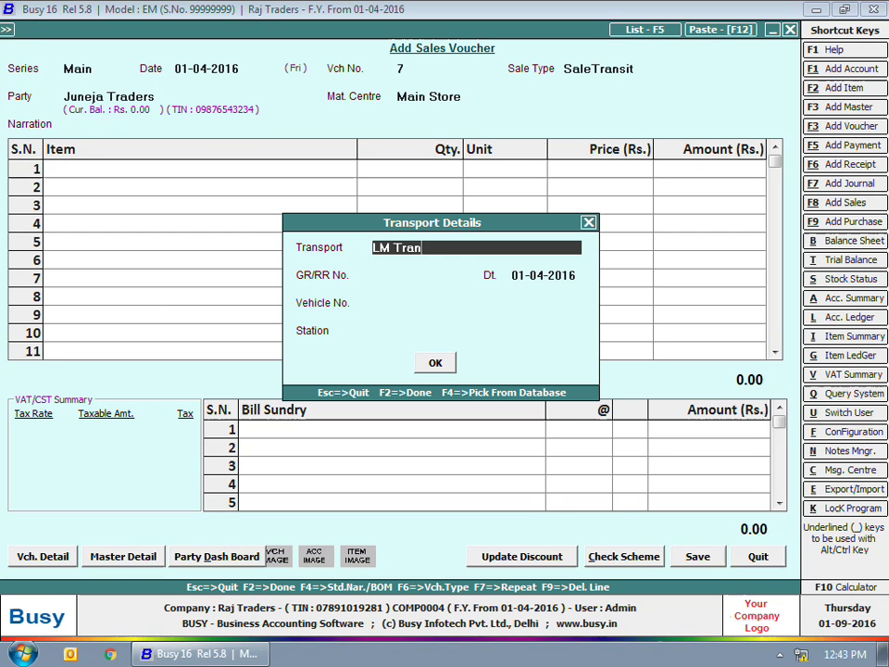
key(Return)
text(4567)
key(Return)
text(DL8CQ - 3448)
key(Return)
text(Noida)
key(Return)
key(Return)
Add 2 Pcs. of LG AC - 1Tonn at 30,000 to the Juneja Traders voucher and finish the item list.
text(lg)
key(Return)
text(2)
key(Return)
key(Return)
key(Return)
key(Return)
key(Return)
Accept the sales tax reporting details with a Form C receivable amount of 60,000, and save the Juneja Traders voucher.
key(Return)
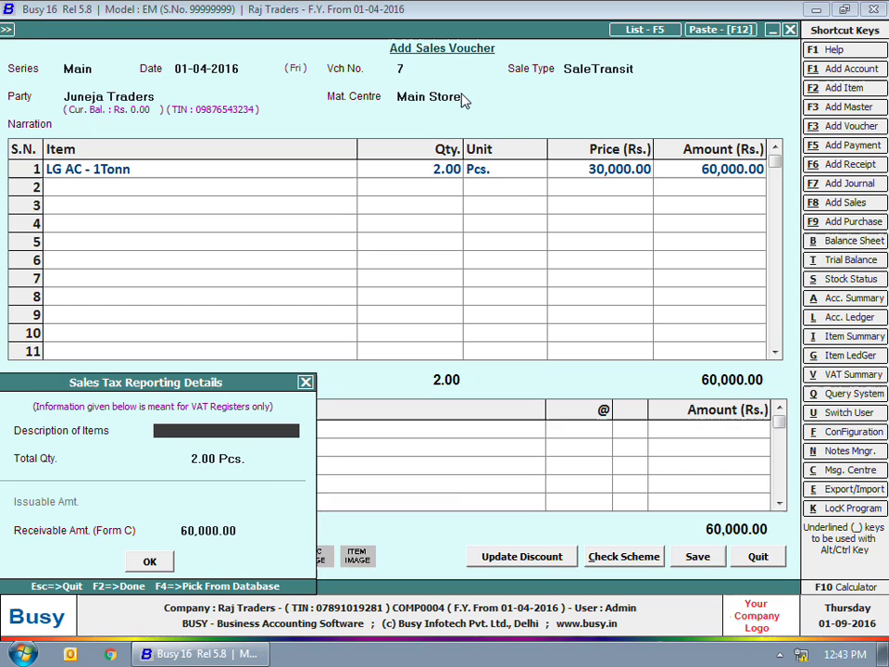
key(Return)
key(Return)
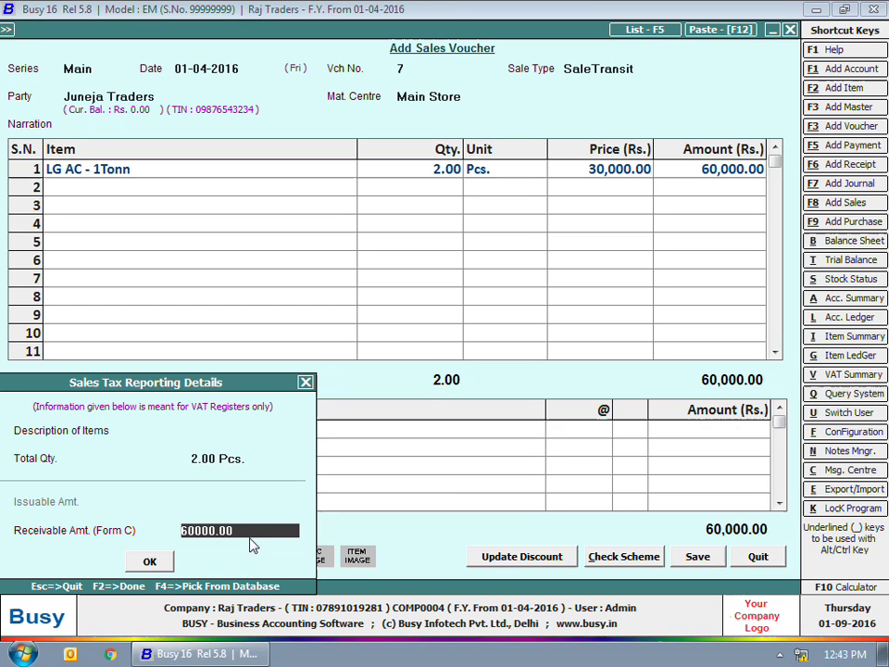
click(149, 561)
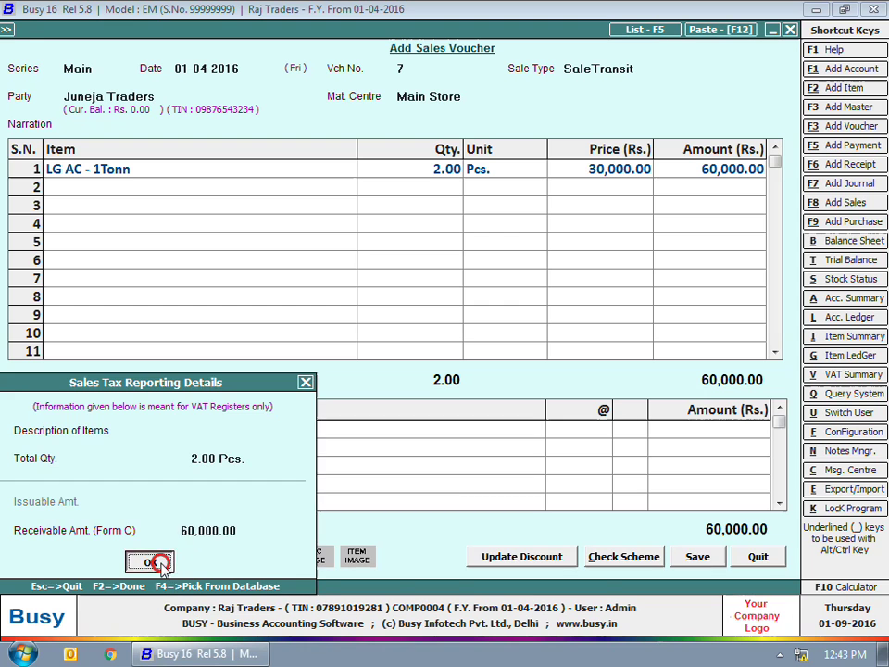
click(493, 367)
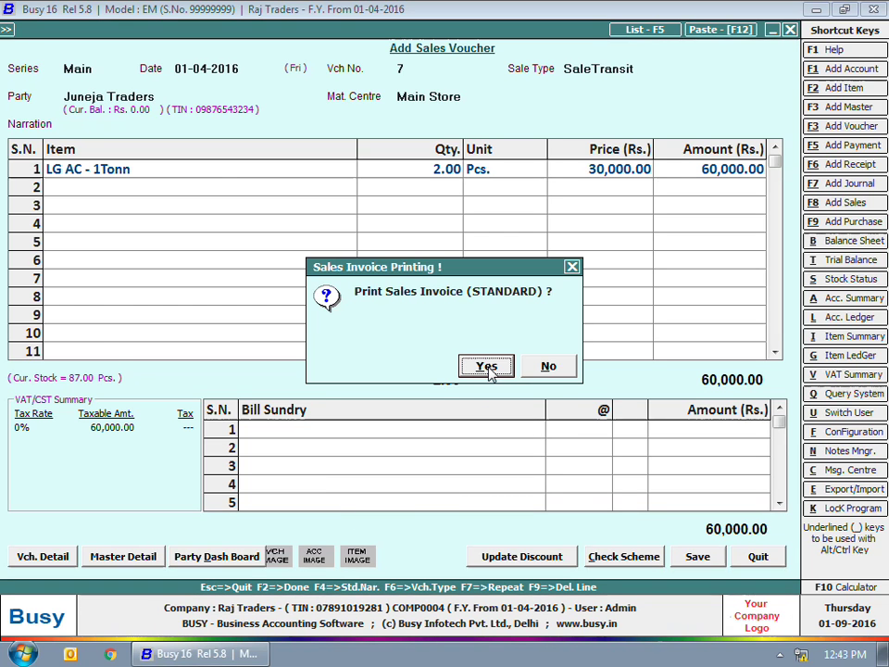
Skip printing the sales invoice, close the sales voucher, and start a Main series credit note dated 20-04-2016.
key(Escape)
key(Escape)
key(Escape)
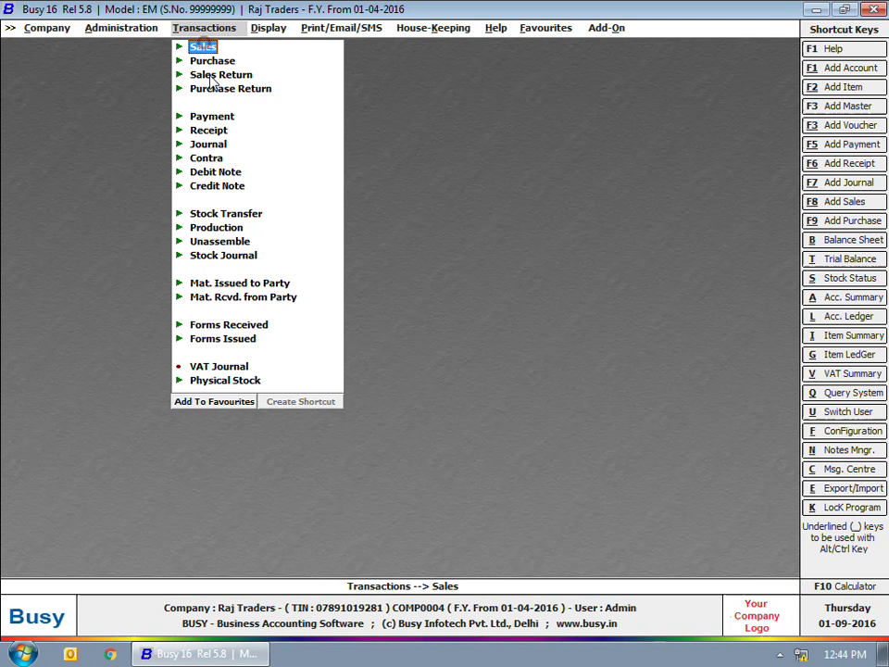
click(215, 185)
click(226, 198)
text(20-04)
key(Return)
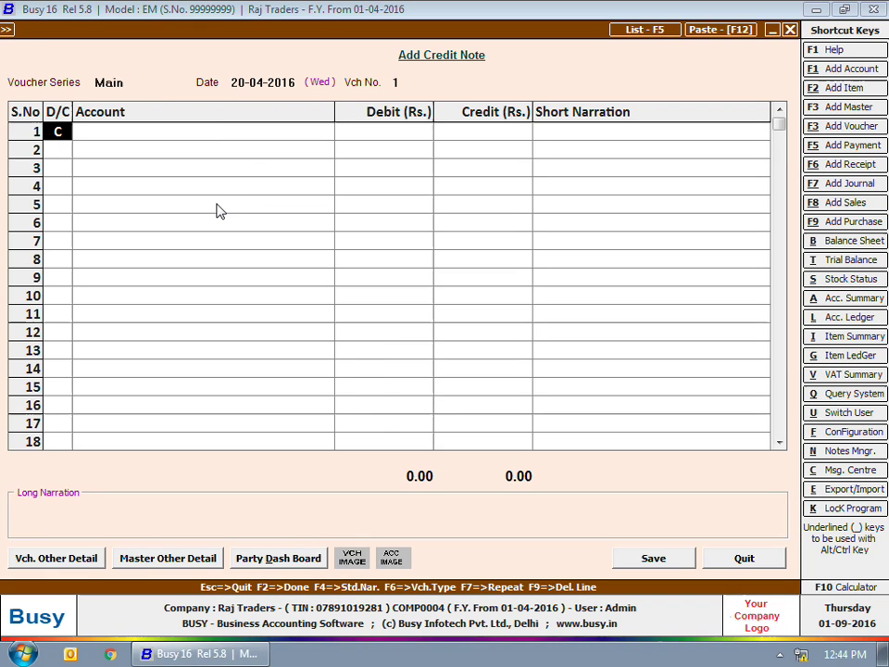
Credit Star Traders with 2,100 in the first line of the credit note.
key(Return)
text(sta)
key(Return)
text(2100)
key(Return)
key(Return)
Debit the Sales account with 2,000 and the VAT account with 100 in the credit note.
text(sa)
key(Down)
key(Down)
key(Down)
key(Down)
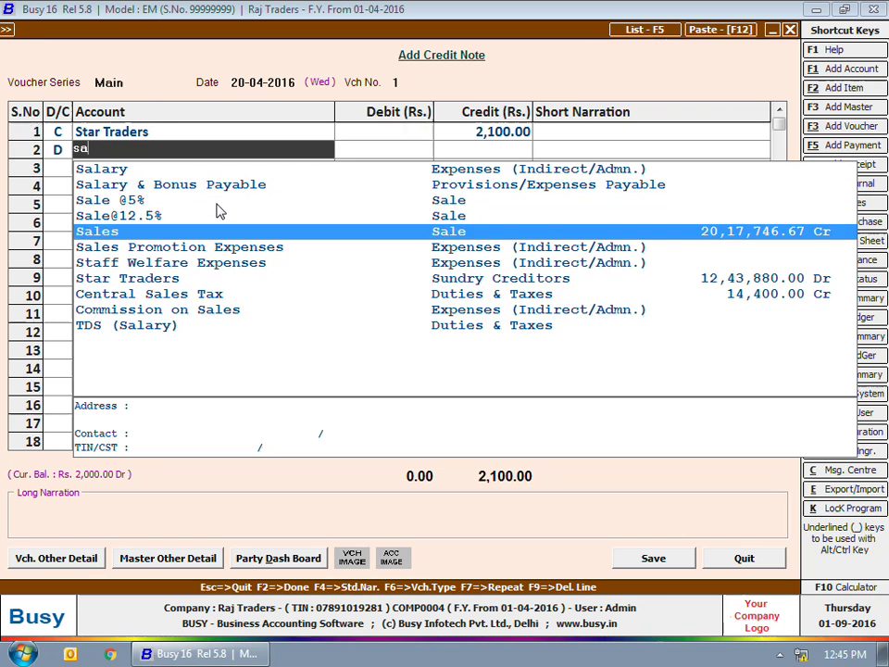
key(Return)
text(2000)
key(Return)
text(va)
key(Return)
key(Return)
key(Return)
key(Return)
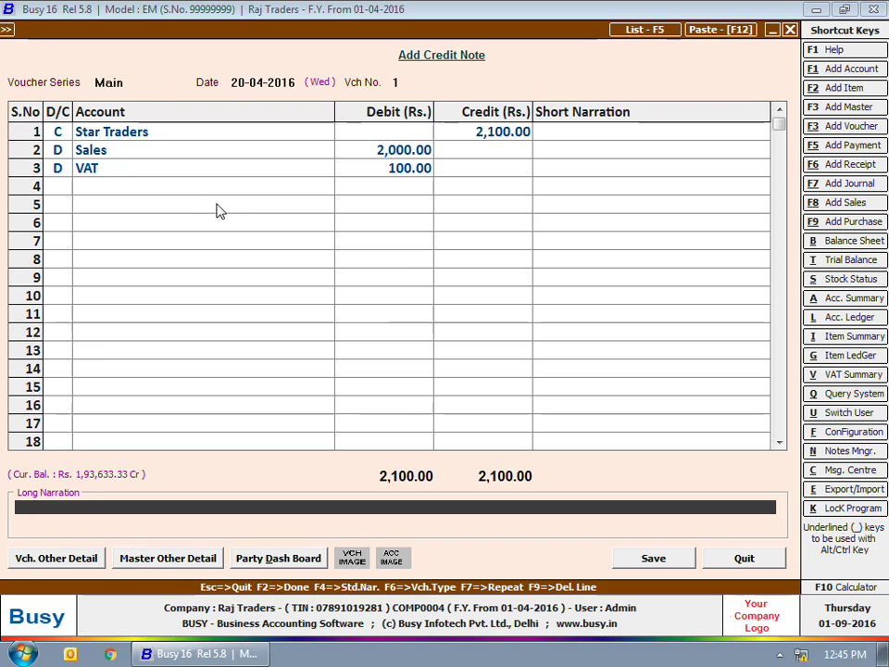
Enter the credit note's VAT adjustment as Output Tax Adjustment on sale amount 2,000 at 5% VAT, nature On A/c of Change in Price.
key(Return)
key(Return)
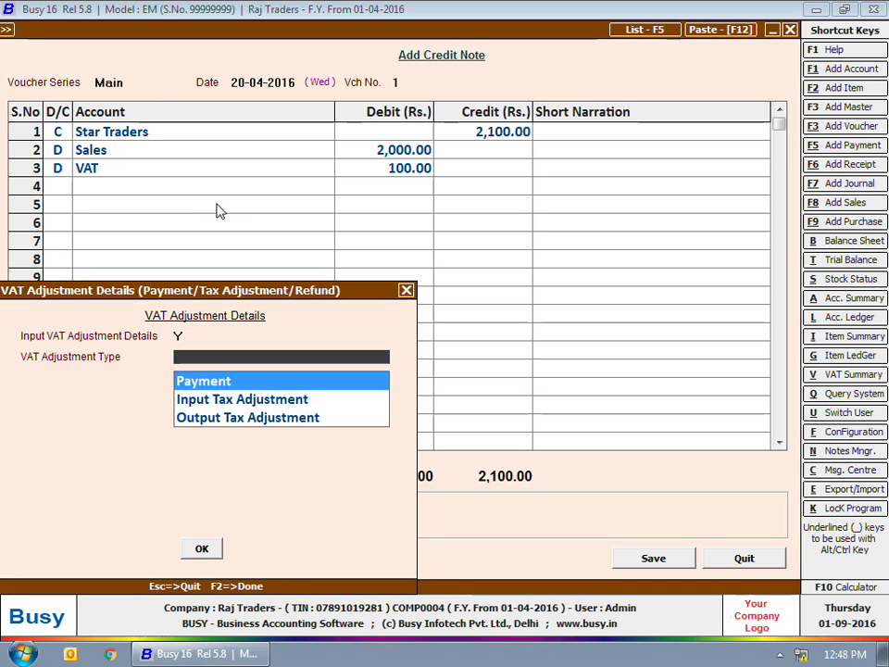
key(Down)
key(Down)
key(Return)
key(Return)
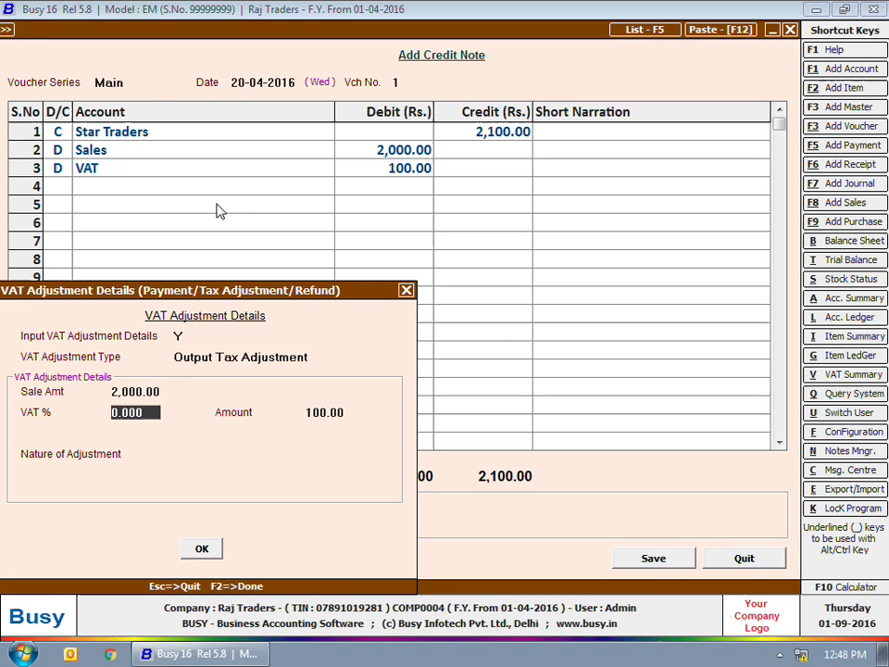
text(5)
key(Return)
key(Return)
key(Return)
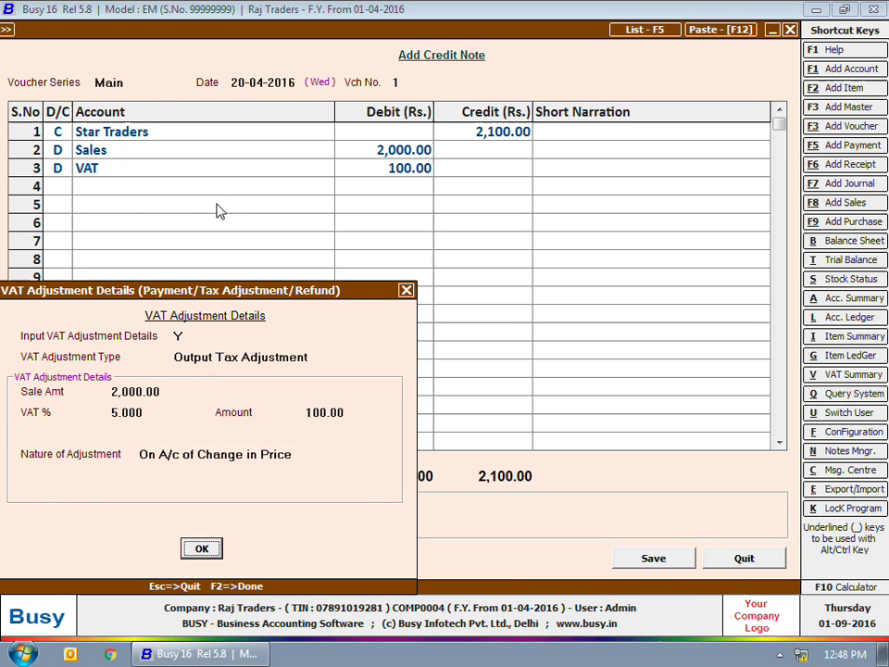
Accept the VAT adjustment details, save the credit note and close credit note entry.
key(Return)
key(Return)
key(Escape)
key(Escape)
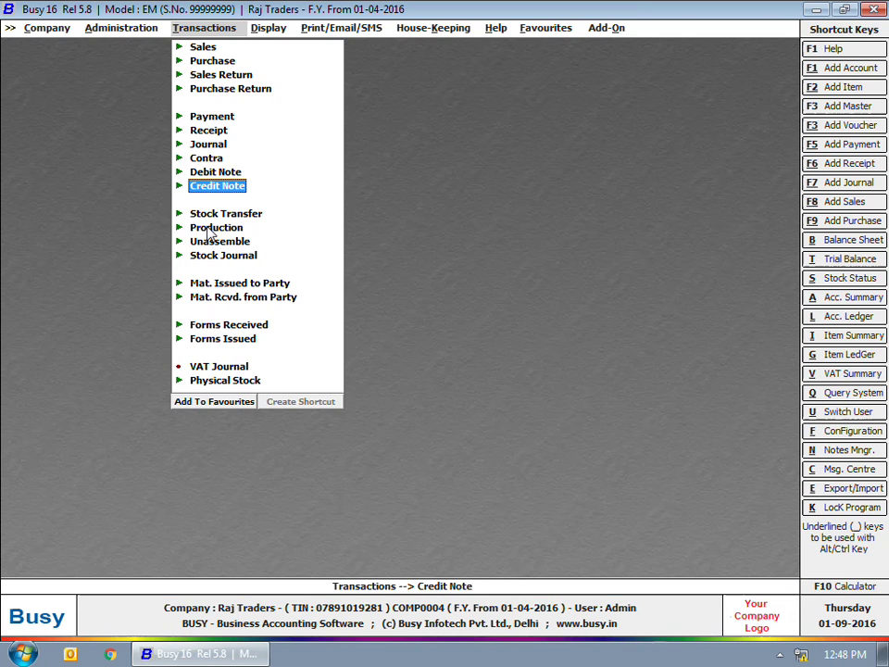
Start a Form C received voucher dated 10-04-2016 with series 25, issuing office Haryana and form number 45.
click(212, 325)
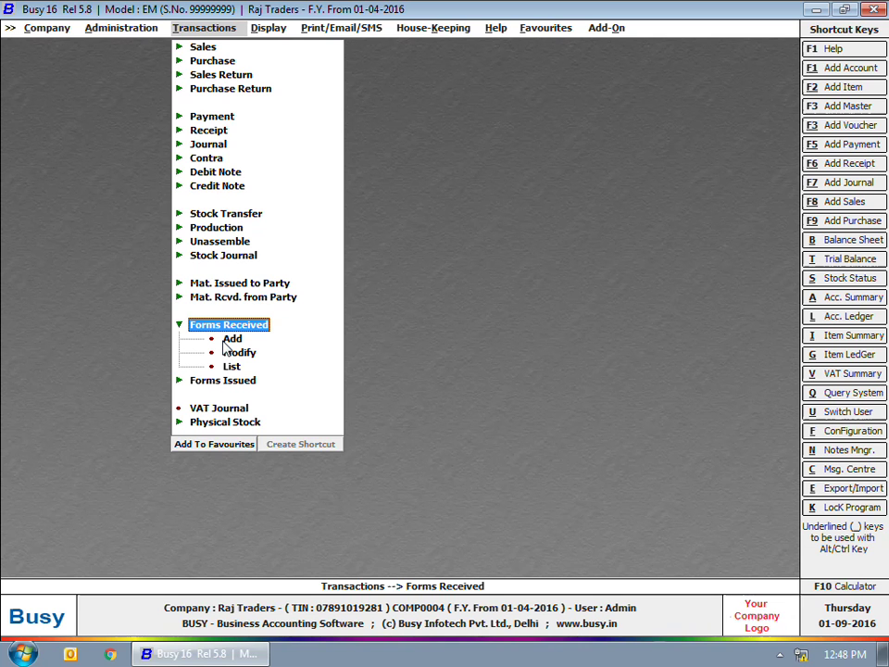
click(225, 340)
key(Return)
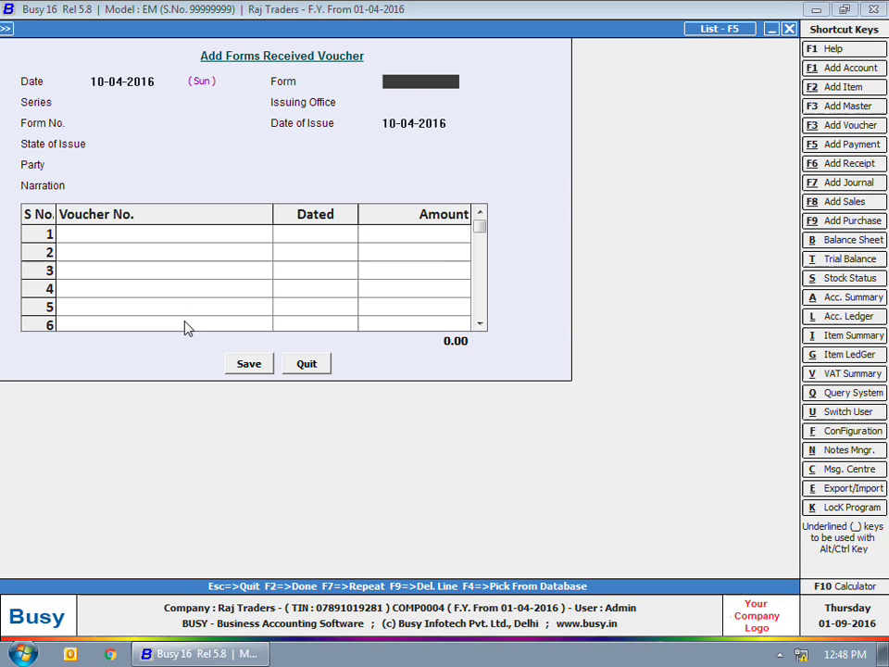
key(Return)
text(25)
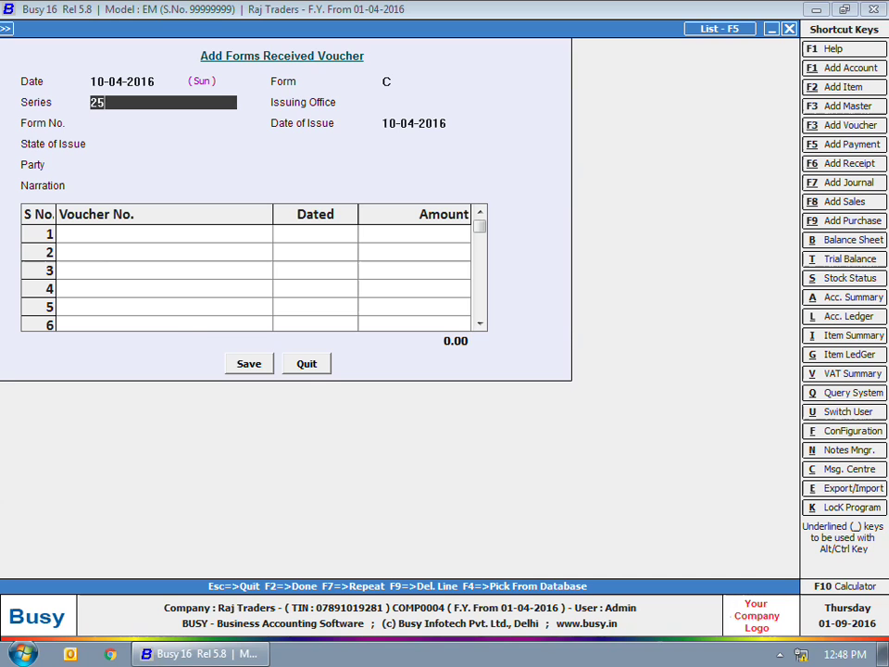
key(Return)
text(harya)
key(Return)
text(45)
key(Return)
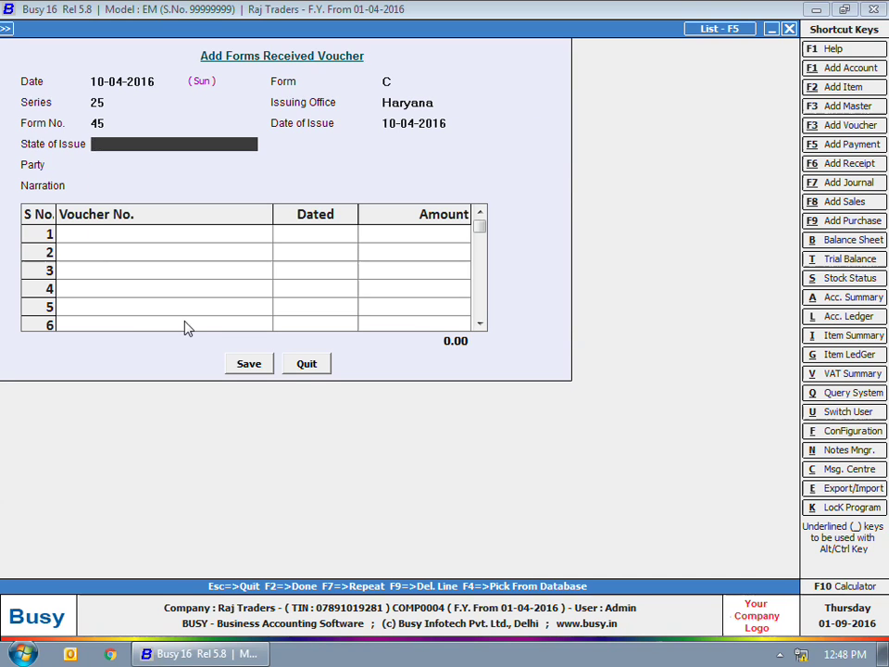
Set the received form's state of issue to Haryana and its party to Geeta Traders.
text(har)
key(Return)
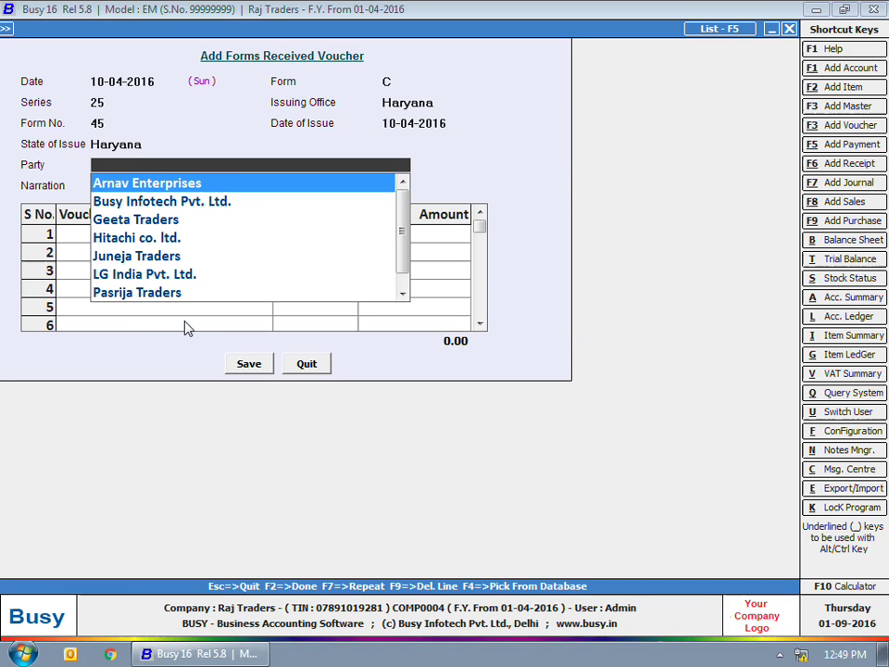
key(Down)
key(Down)
key(Return)
key(Return)
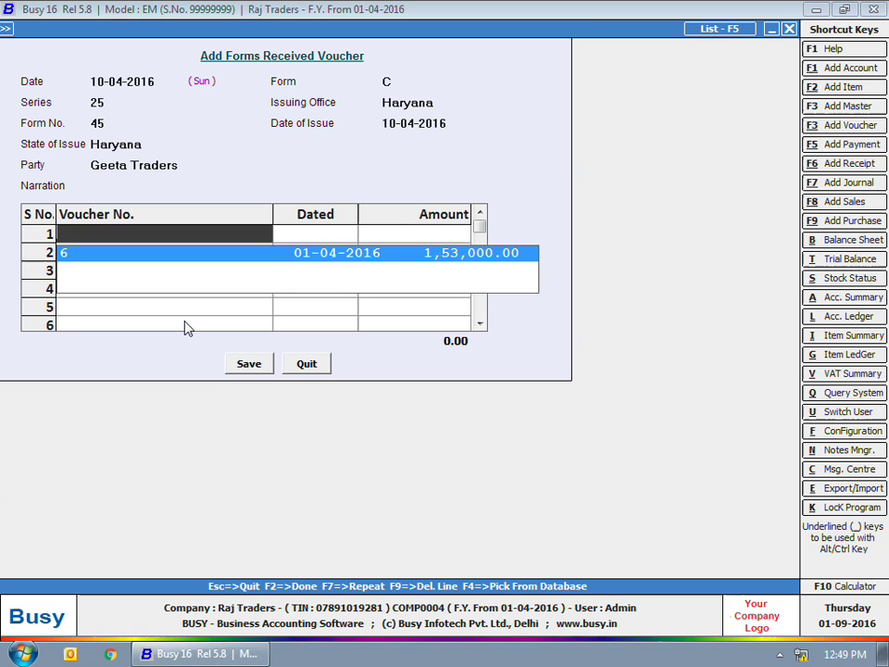
Link Geeta Traders' voucher 6 dated 01-04-2016 to the received form, save the forms received voucher and close it.
key(Return)
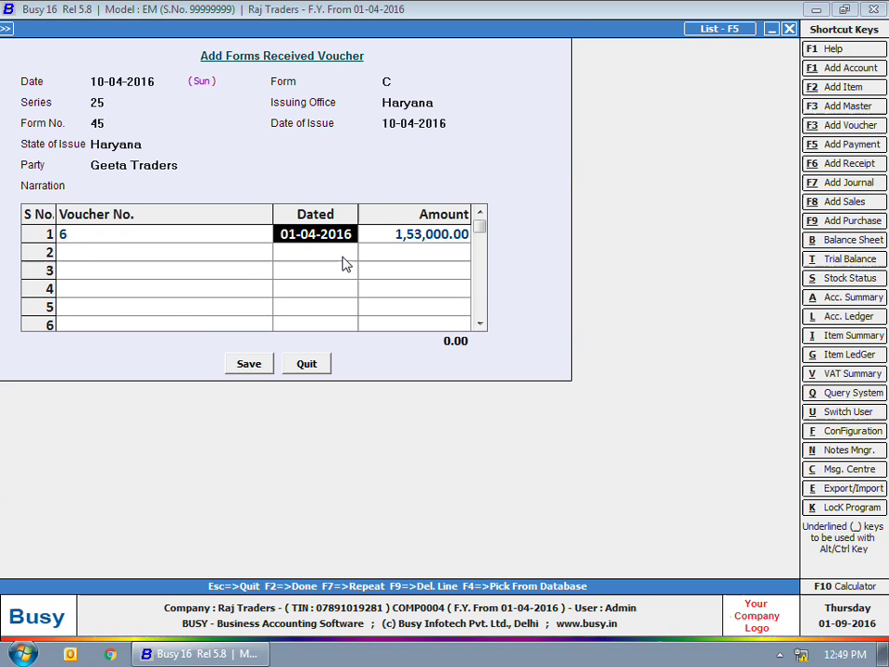
click(248, 363)
key(Escape)
key(Escape)
Open the VAT Summary report for 01-04-2016 to 20-04-2016.
key(Down)
key(Right)
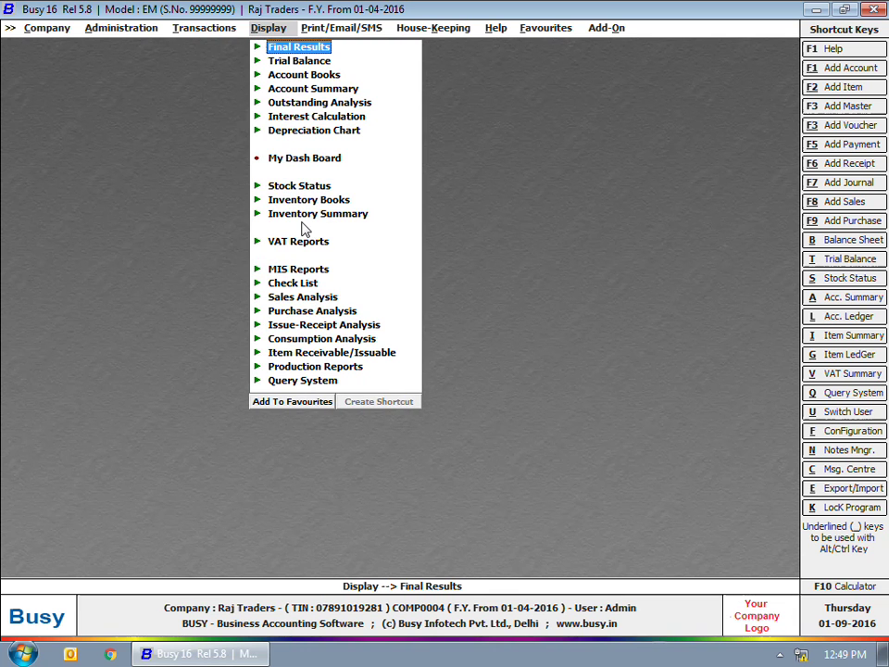
click(299, 243)
click(341, 159)
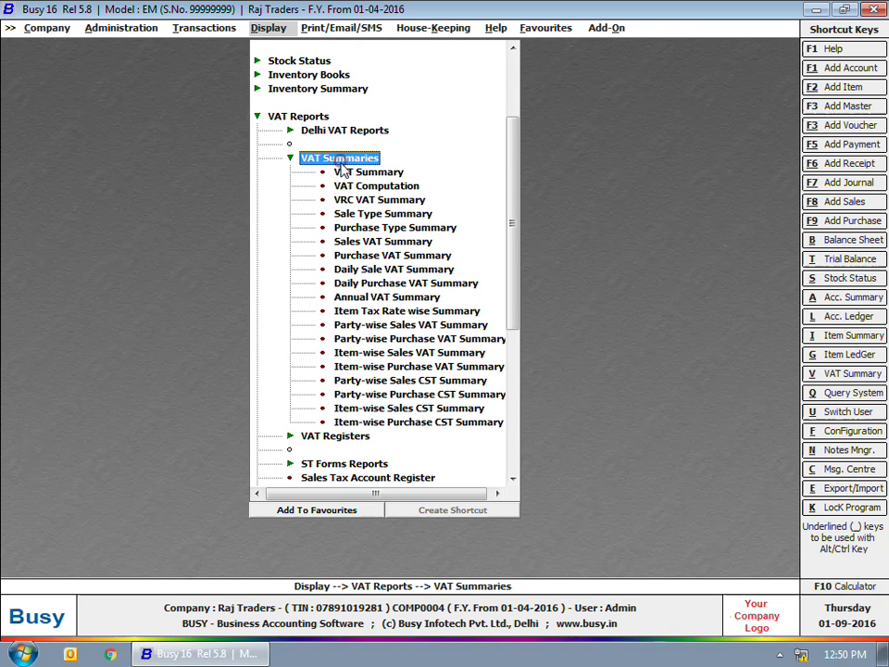
click(342, 173)
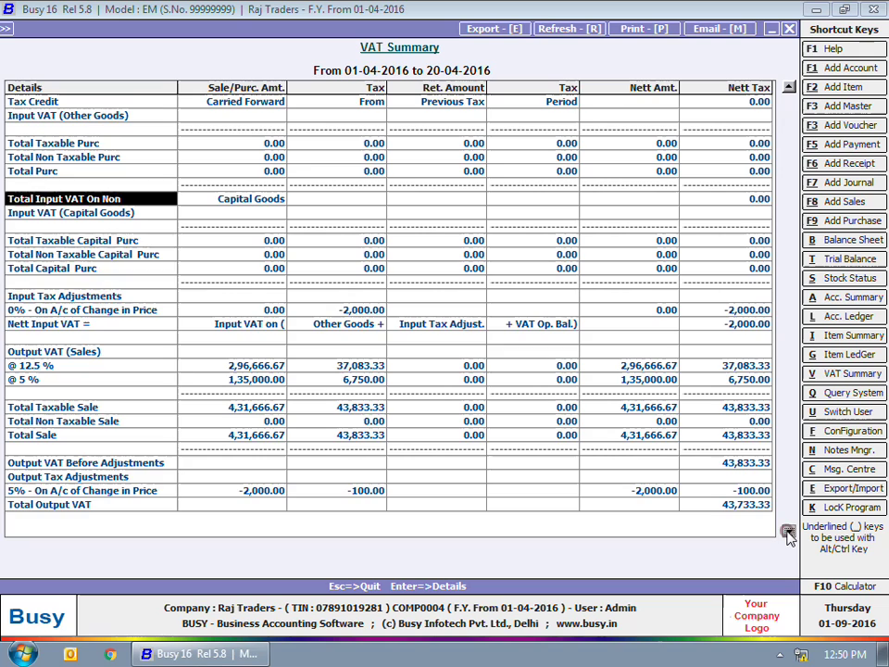
Examine the VAT Summary's tax adjustments, output VAT, purchase and sales CST and nett VAT payable sections, and close the report.
click(788, 531)
drag(45, 277, 792, 495)
click(788, 531)
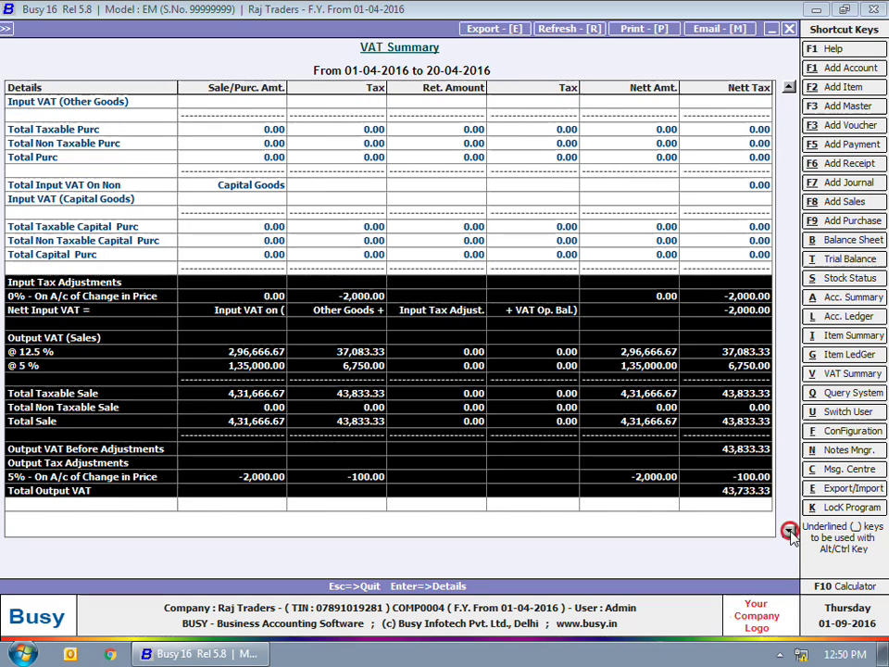
click(788, 531)
drag(73, 300, 773, 505)
click(789, 531)
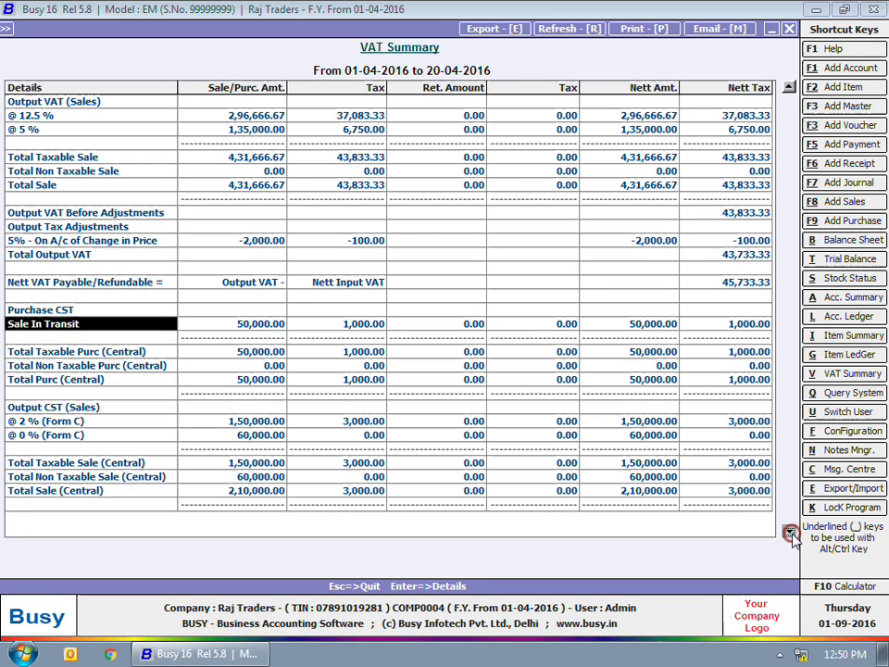
drag(64, 310, 247, 405)
drag(139, 463, 663, 479)
click(711, 463)
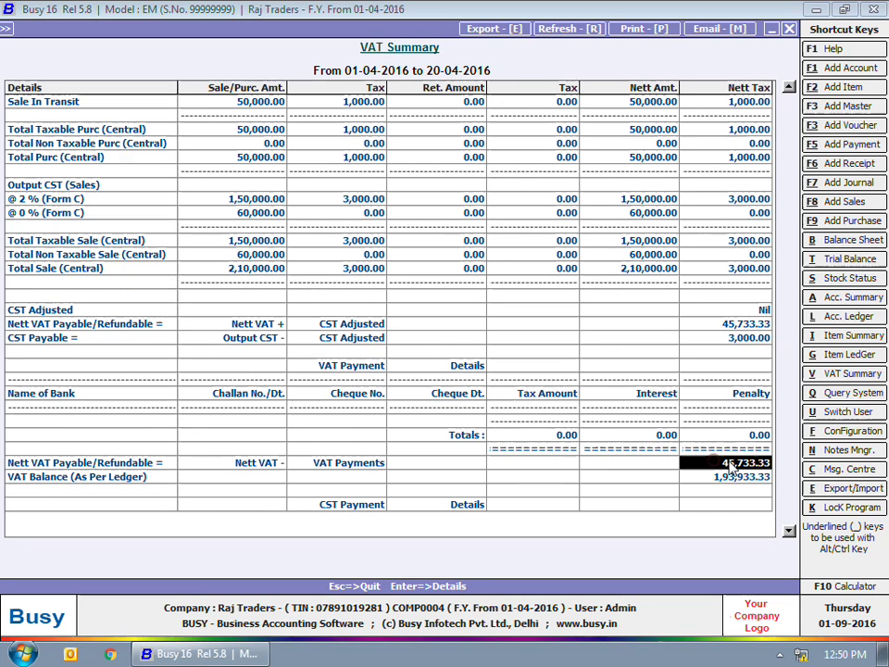
click(787, 530)
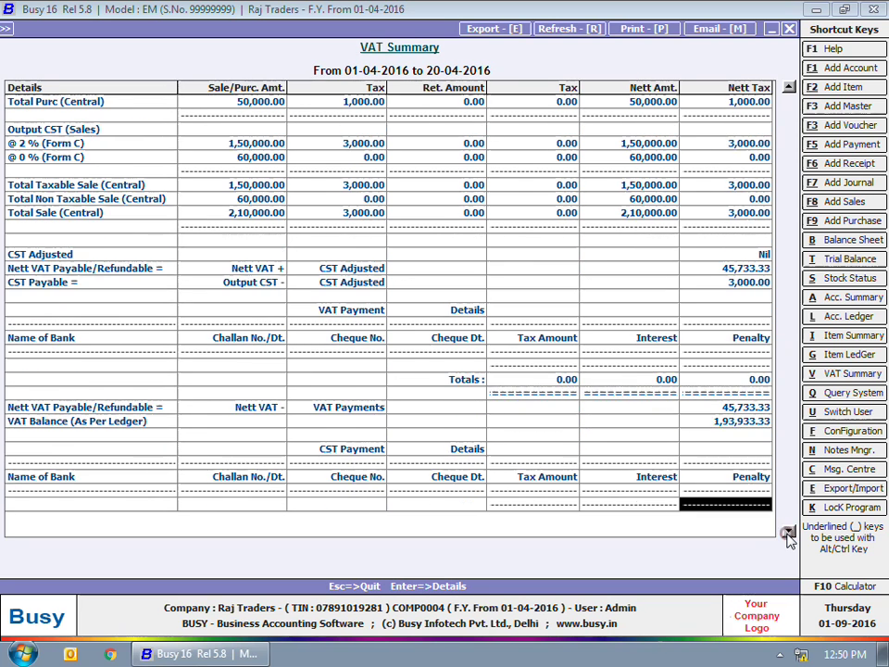
click(787, 531)
click(789, 30)
key(Escape)
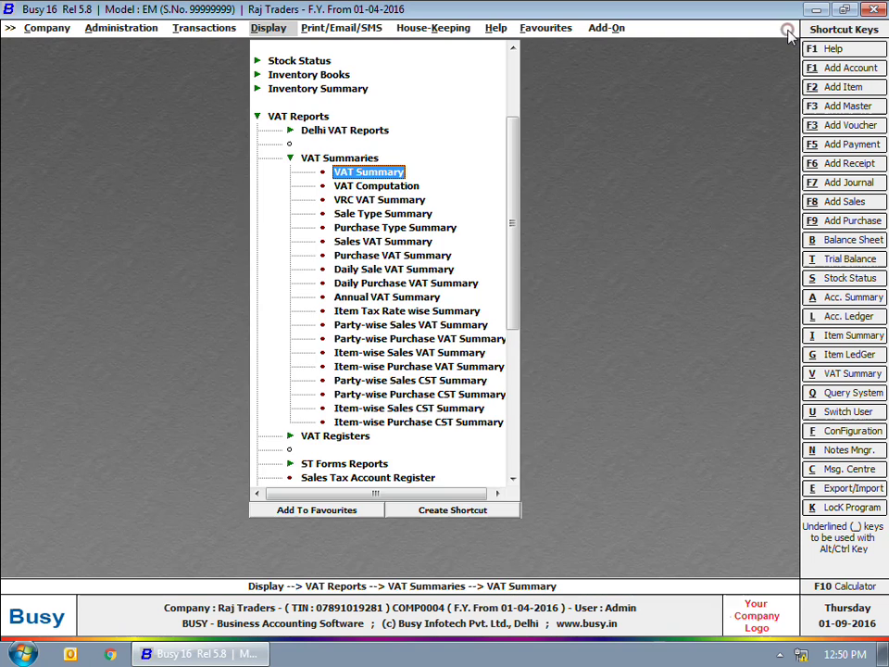
Start a Main series payment voucher dated 10-05-2016.
key(Escape)
key(Escape)
click(204, 28)
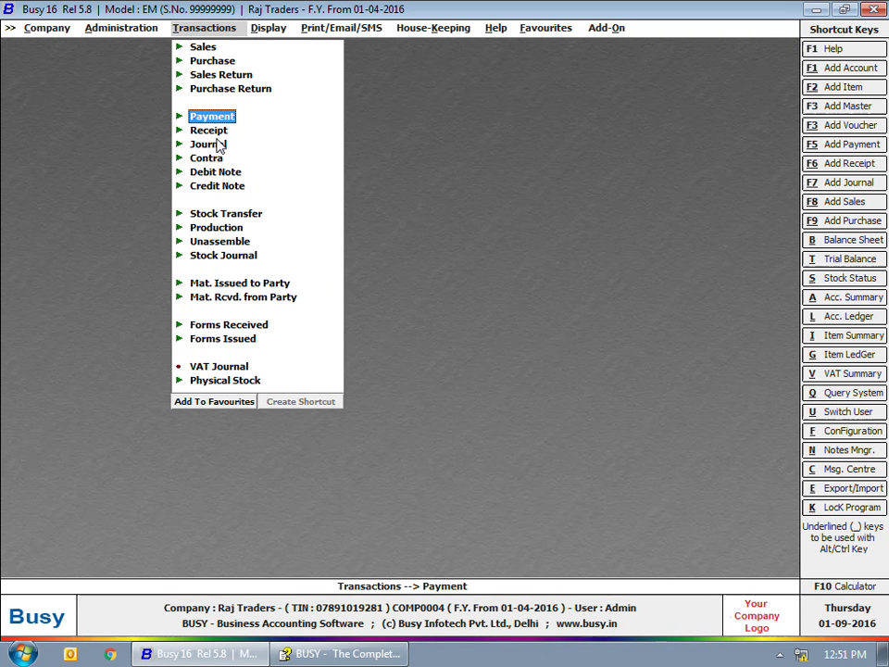
click(217, 118)
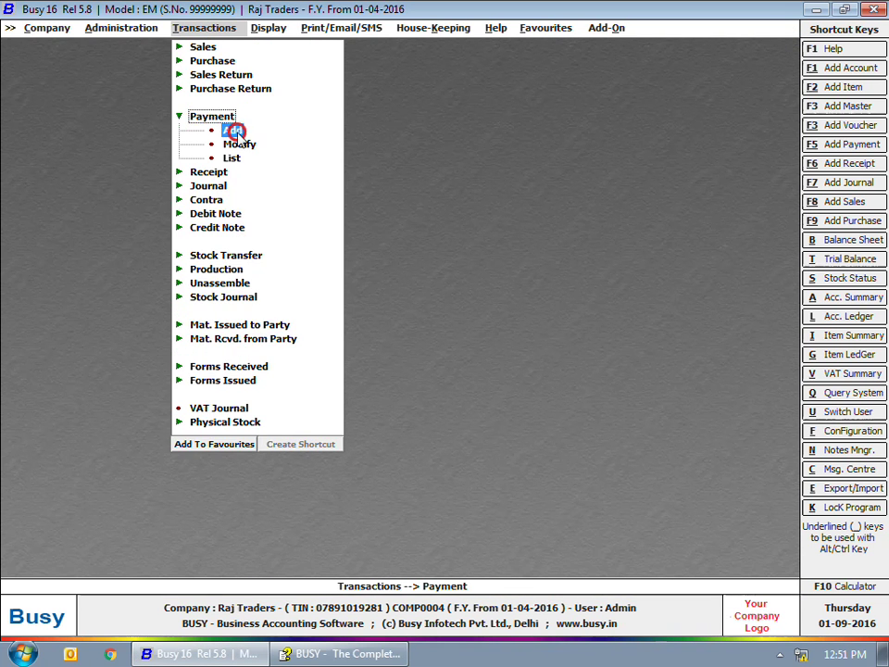
click(212, 128)
key(Return)
text(10-5)
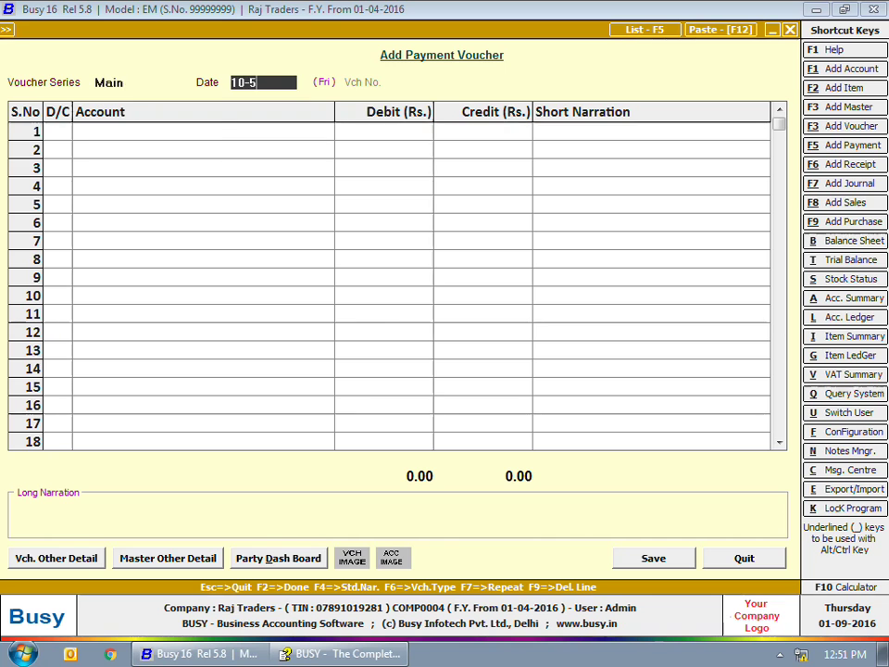
key(Return)
Debit the VAT account with 45,735 and credit SBI with the same amount in the payment voucher.
key(Return)
text(vat)
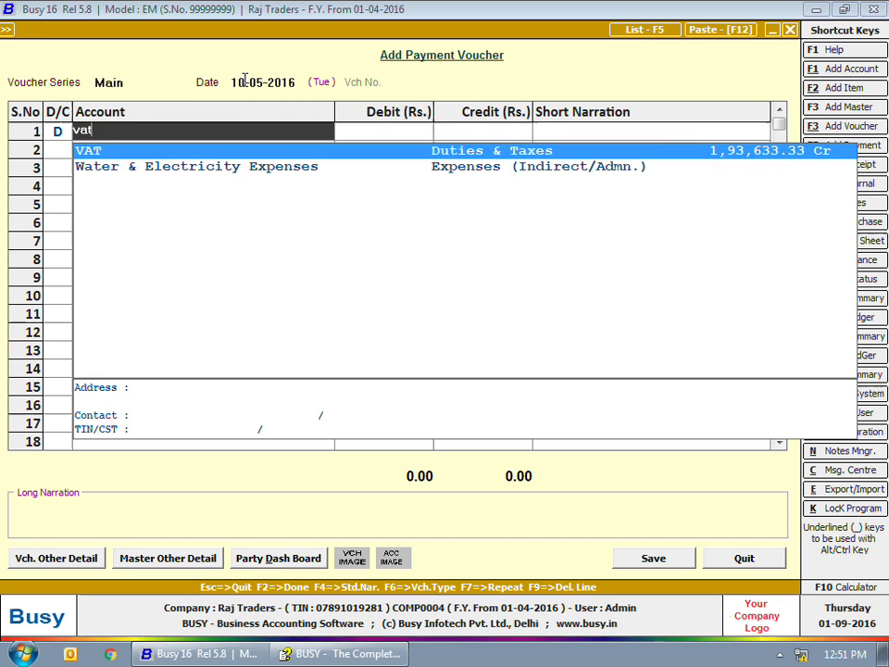
key(Return)
text(45,735)
key(Return)
text(sb)
key(Return)
key(Return)
key(Return)
Set the voucher's VAT adjustment type to Payment, with challan number 2344 dated 10-05-2016.
key(Return)
key(Return)
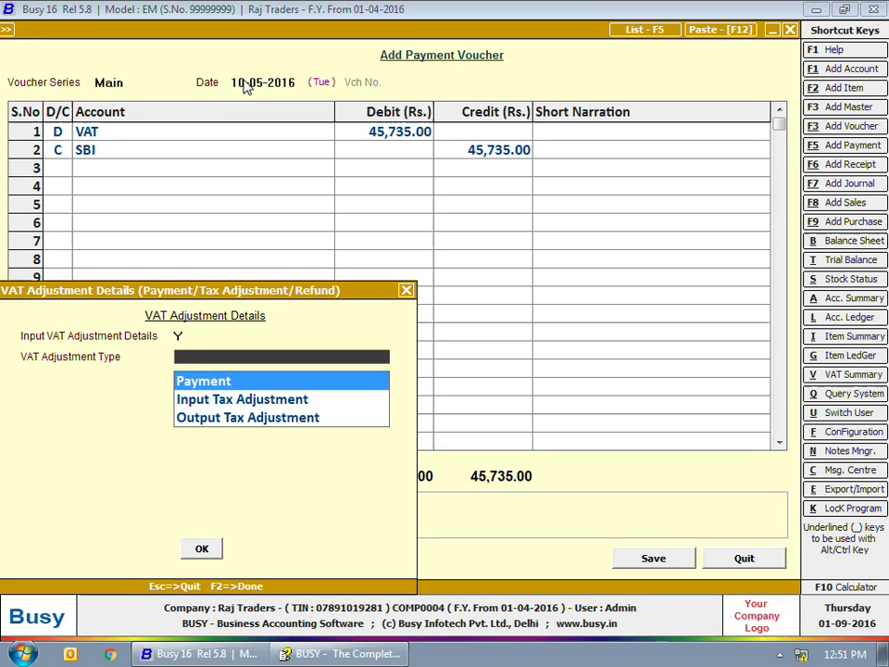
key(Return)
key(Return)
text(2344)
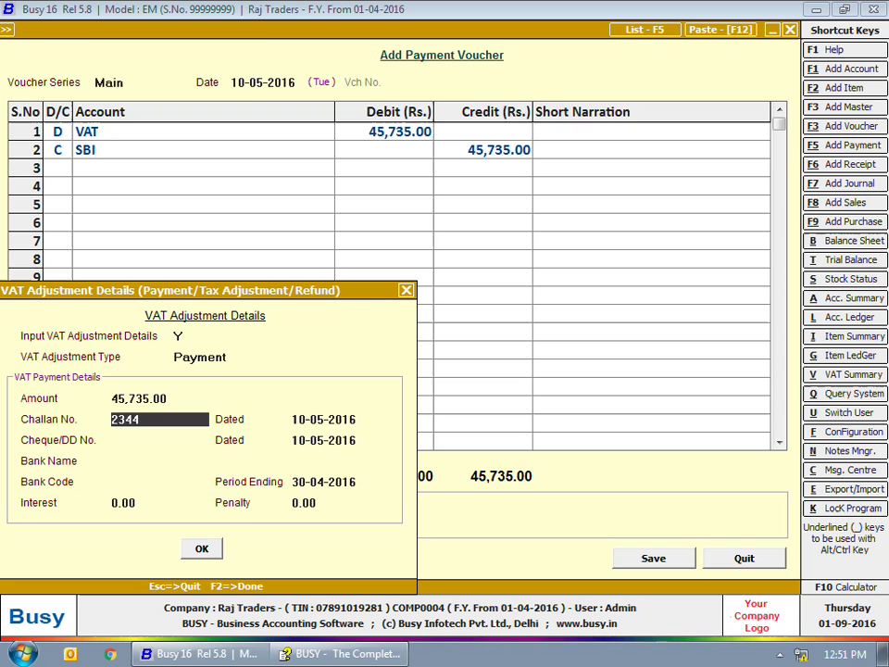
key(Return)
key(Return)
Enter cheque number 0015 dated 10-05-2016, bank name State Bank of India and bank code 678 in the VAT payment details.
text(0015)
key(Return)
key(Return)
key(Up)
key(Return)
text(State B)
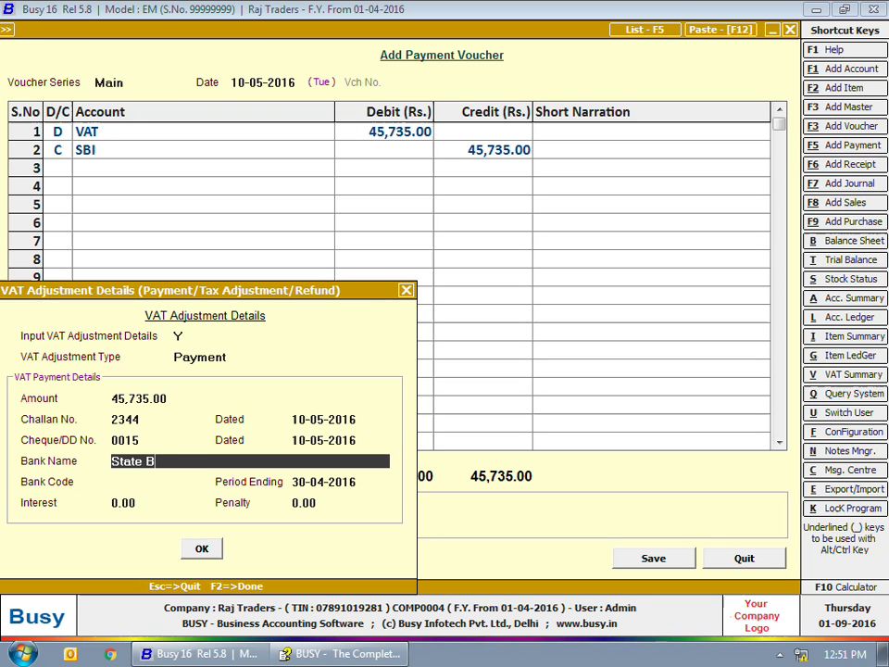
text(ank of India)
key(Return)
text(678)
key(Return)
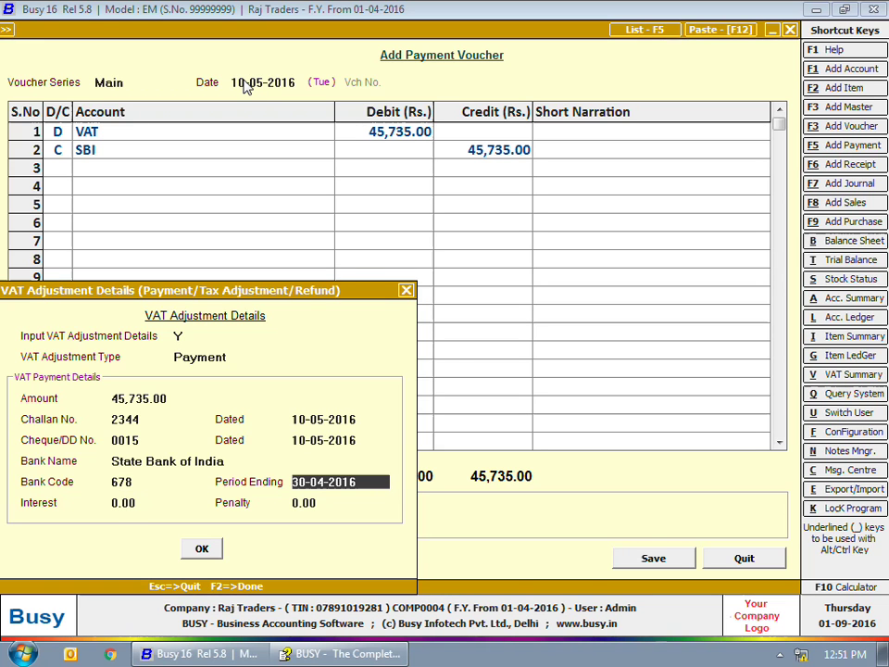
Accept the VAT payment details with period ending 30-04-2016, save the payment voucher and close it.
key(Return)
key(Return)
key(Return)
key(Return)
key(Return)
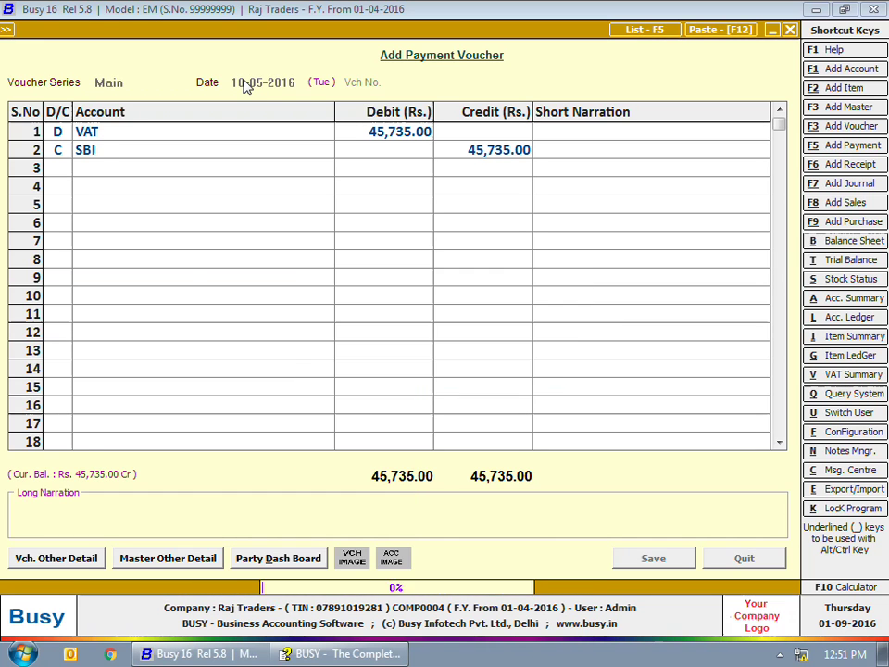
key(Escape)
Open the VAT Summary for 01-04-2016 to 10-05-2016 and examine its VAT payment details and nett VAT payable.
click(222, 26)
click(268, 28)
click(305, 240)
click(335, 159)
click(337, 172)
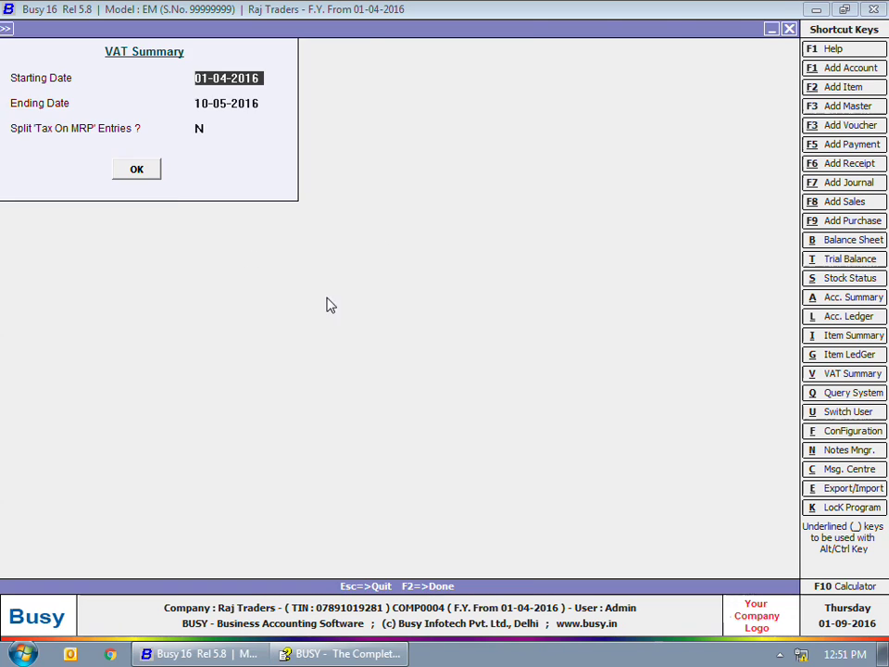
click(147, 178)
click(789, 530)
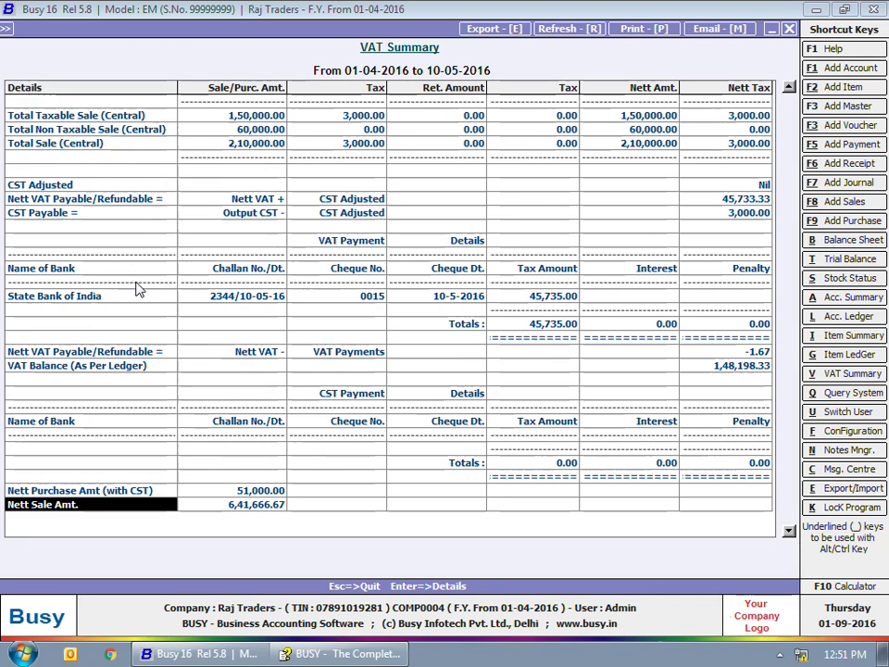
click(59, 270)
drag(89, 297, 714, 351)
click(714, 351)
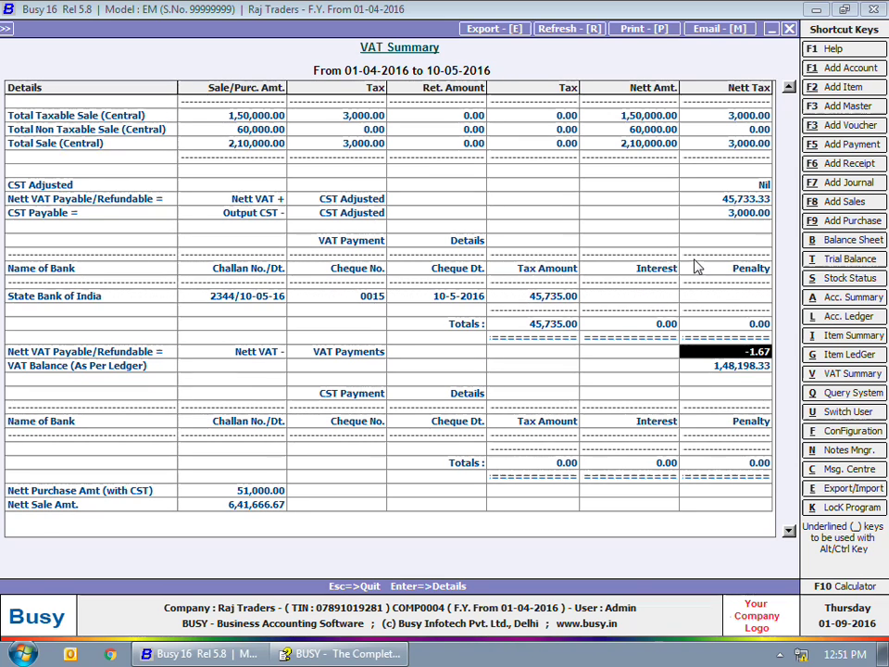
Check the VAT payment details once more and close the VAT Summary.
click(696, 268)
click(685, 295)
scroll(644, 553, up, 2)
key(Escape)
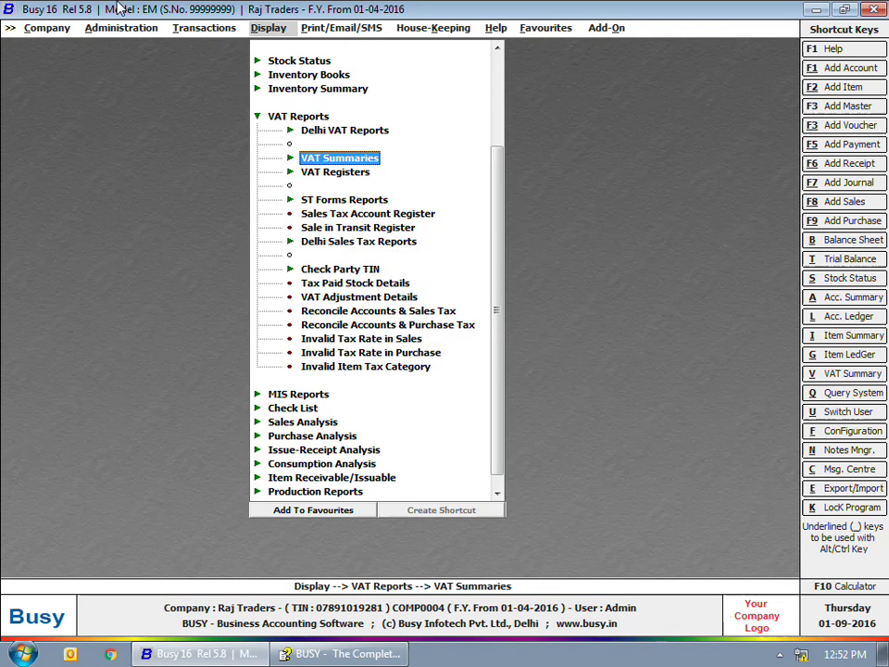
key(Escape)
key(Escape)
Enable additional tax/surcharge with the caption Schg. in the VAT/GST features and save the configuration.
click(105, 28)
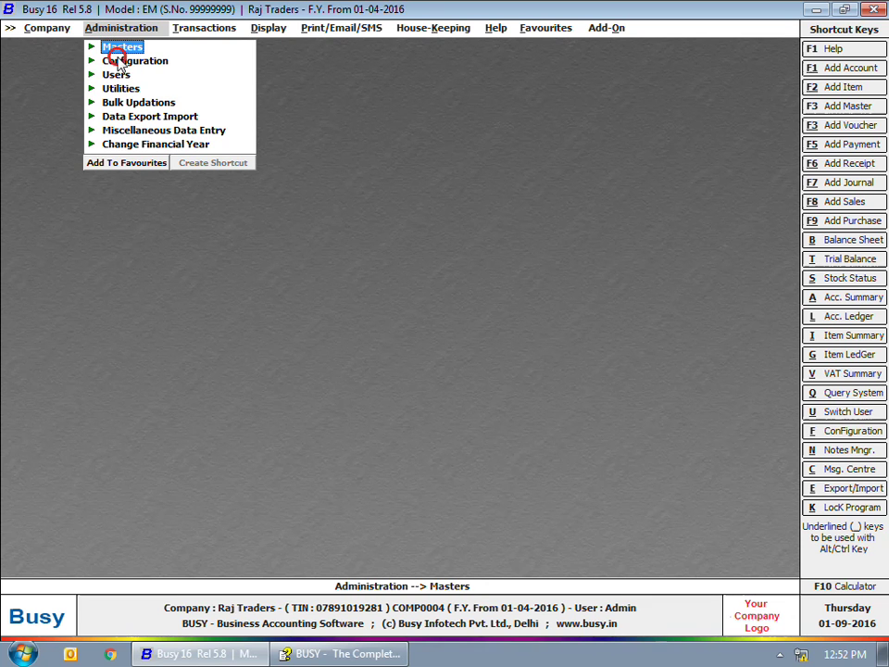
click(118, 62)
click(78, 61)
click(123, 273)
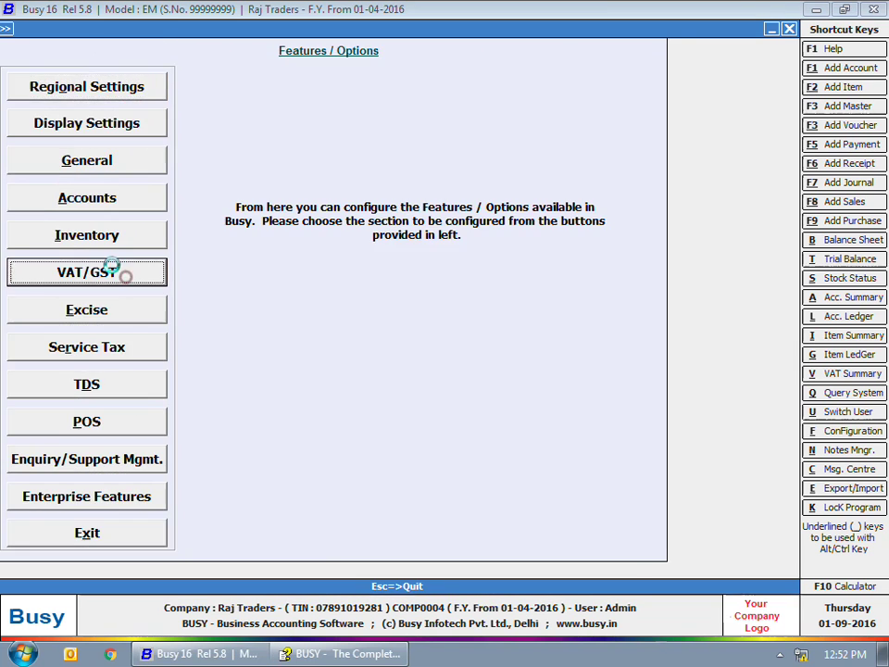
click(255, 401)
text(Y)
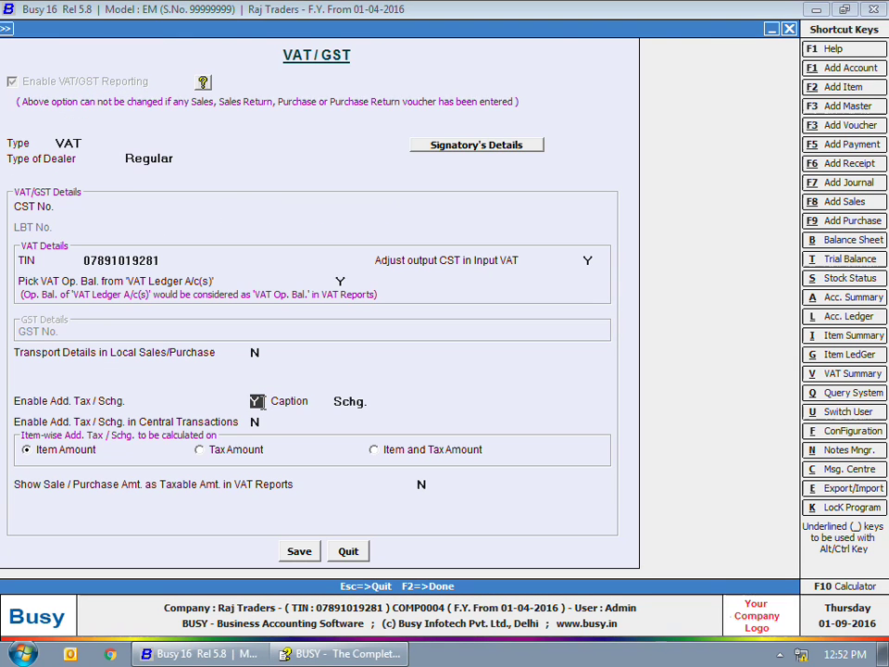
key(Return)
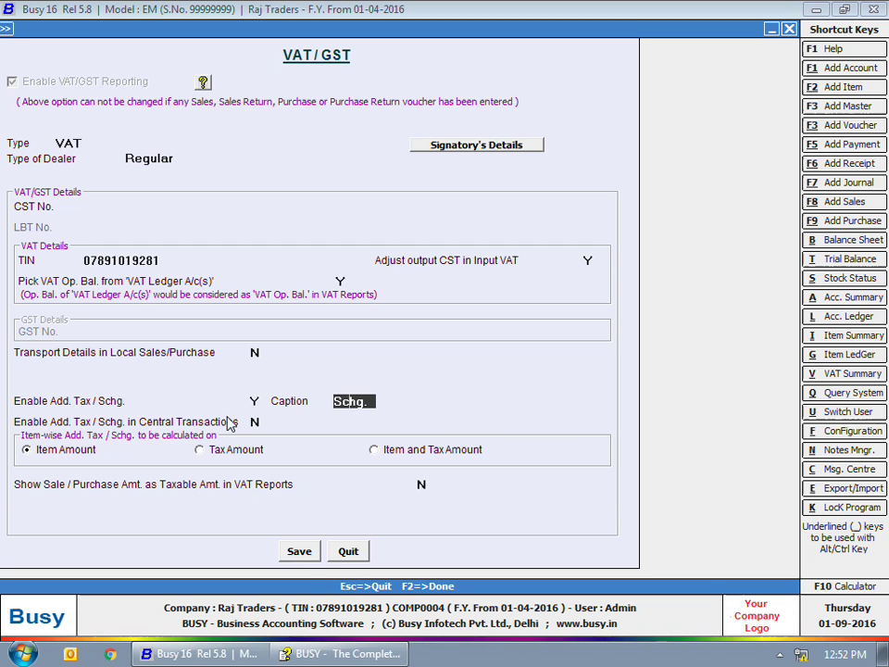
click(299, 551)
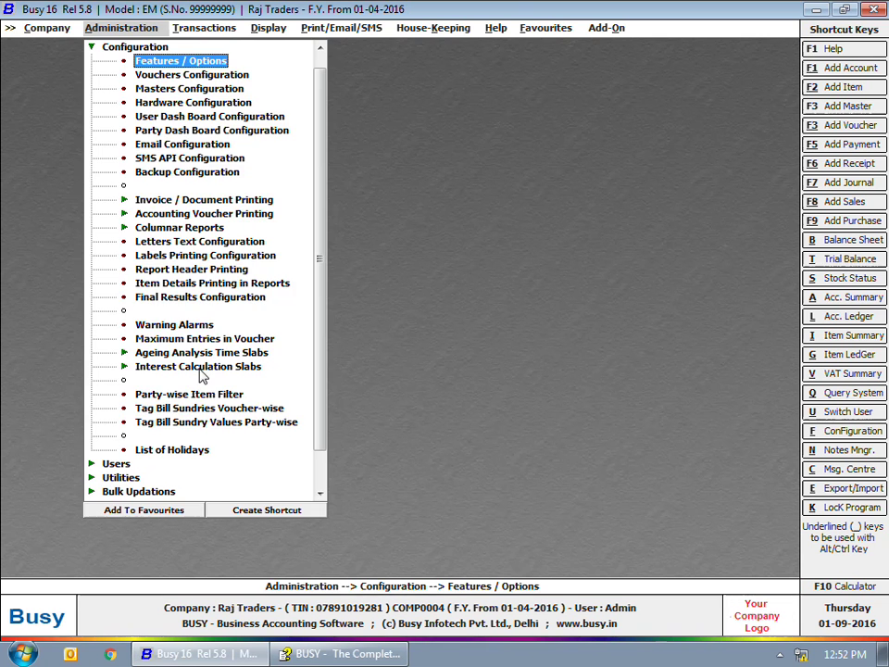
Open the Surcharge on VAT bill sundry master, examine how its amount is calculated, and close it without changes.
click(150, 64)
click(135, 46)
click(162, 200)
click(194, 228)
text(su)
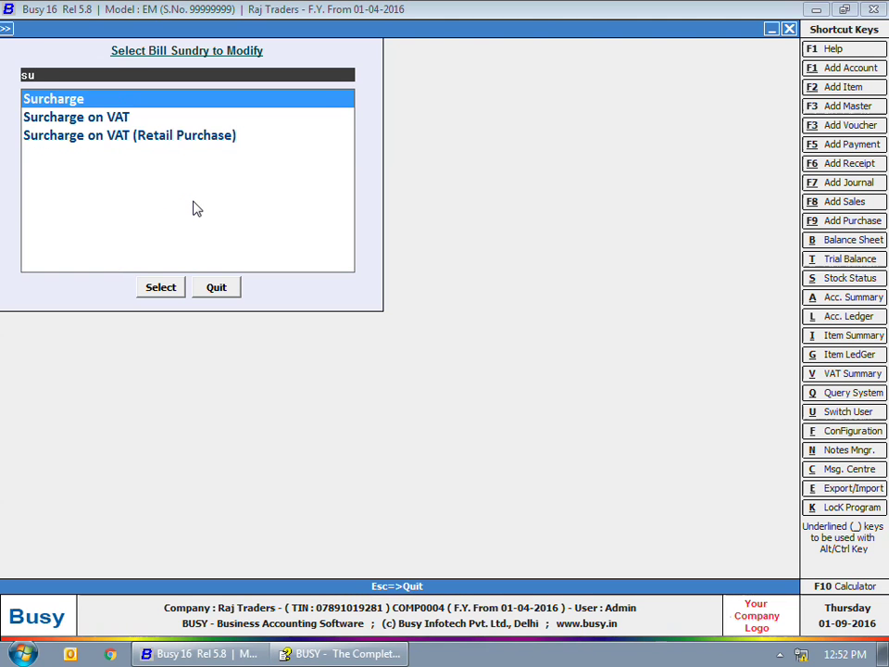
key(Down)
key(Return)
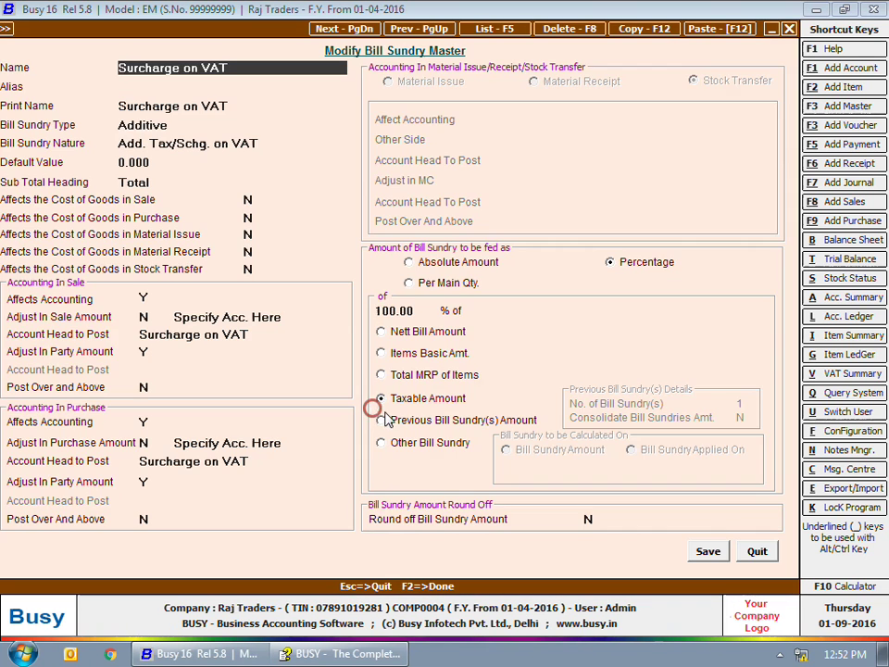
key(Escape)
key(Escape)
key(Escape)
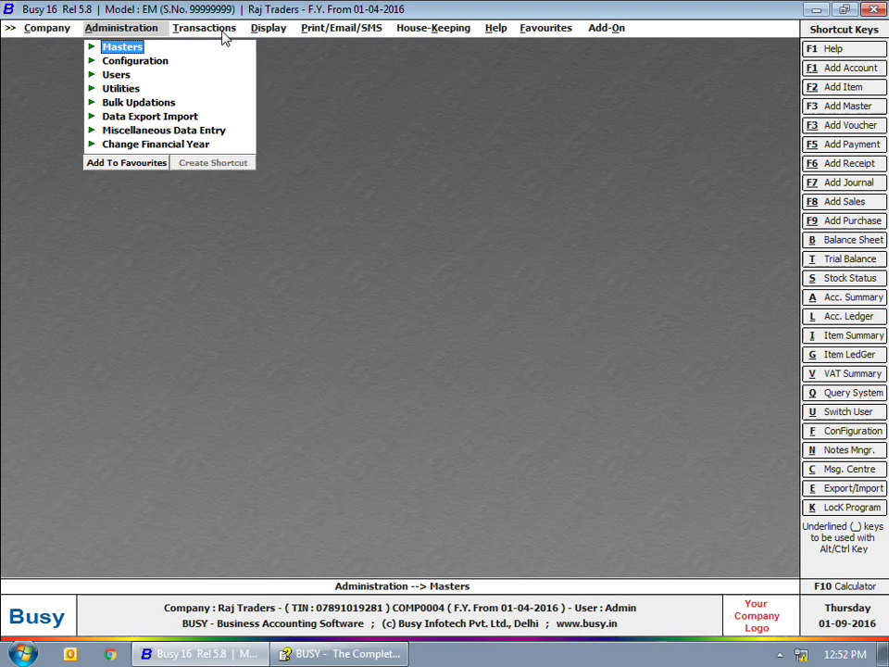
Start a sales voucher in the Main series with sale type VAT/12.5% (T) and party Star Traders.
click(219, 30)
click(222, 47)
click(218, 61)
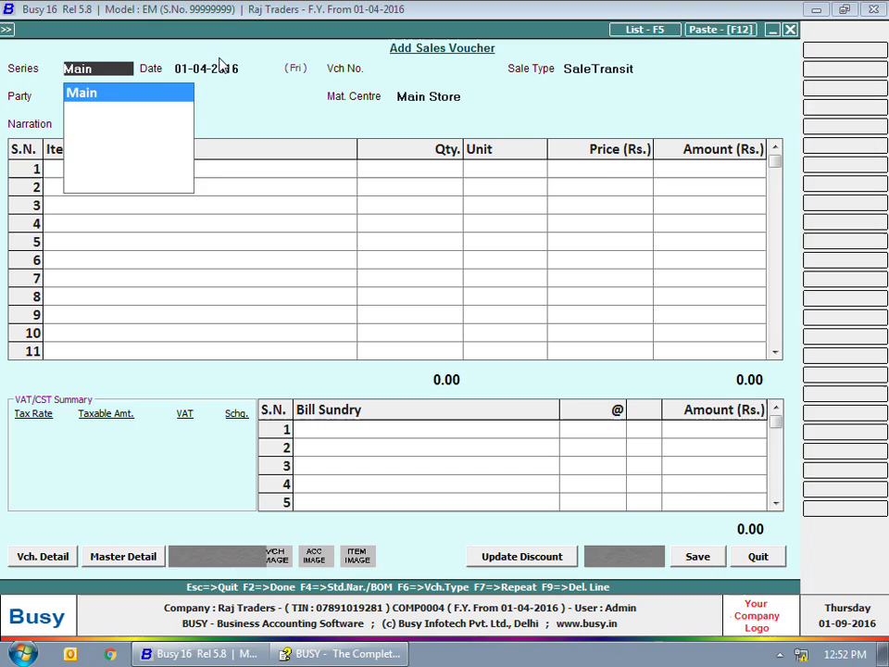
key(Return)
text(vat)
key(Down)
key(Return)
text(st)
key(Return)
key(Return)
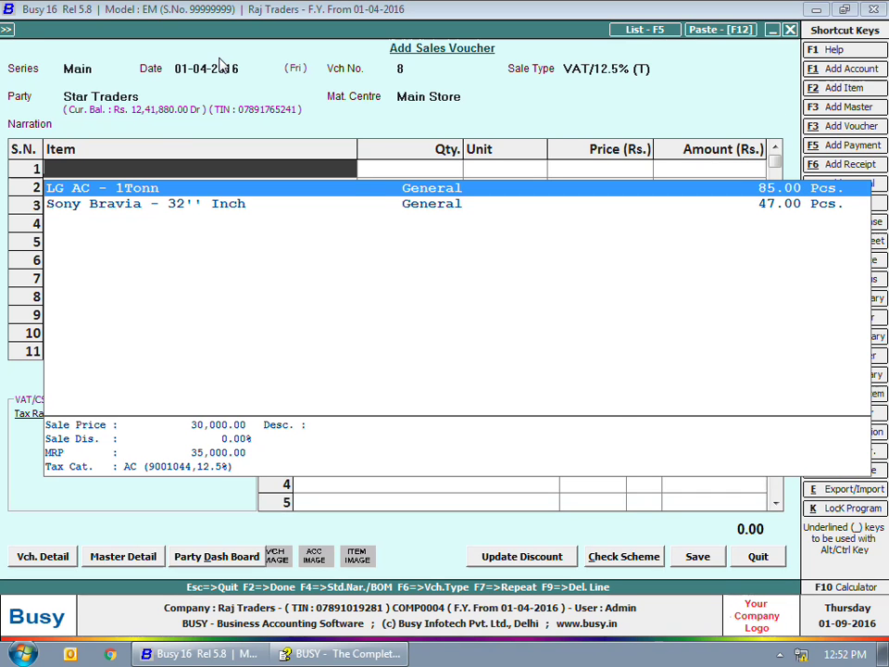
Enter the item LG AC - 1Tonn with quantity 1 Pcs. at 30,000.00 in the sales voucher.
key(Return)
text(1)
key(Return)
key(Return)
key(Return)
key(Return)
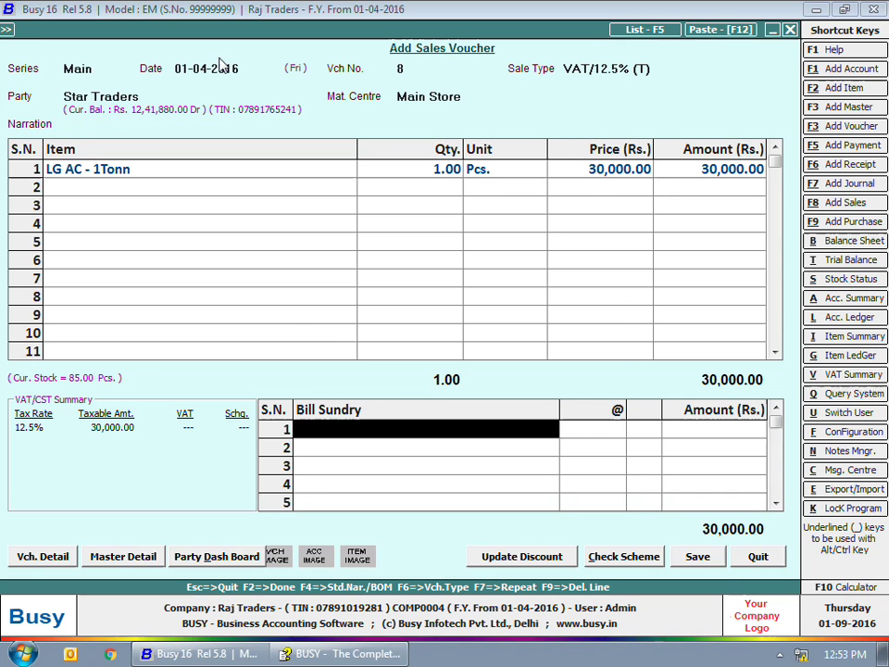
Add the bill sundries VAT at 12.5% and Surcharge on VAT at 1% to the sales voucher.
text(vat)
key(Return)
key(Return)
key(Return)
text(s)
key(Down)
key(Down)
key(Down)
key(Return)
text(1)
key(Return)
key(Return)
key(Return)
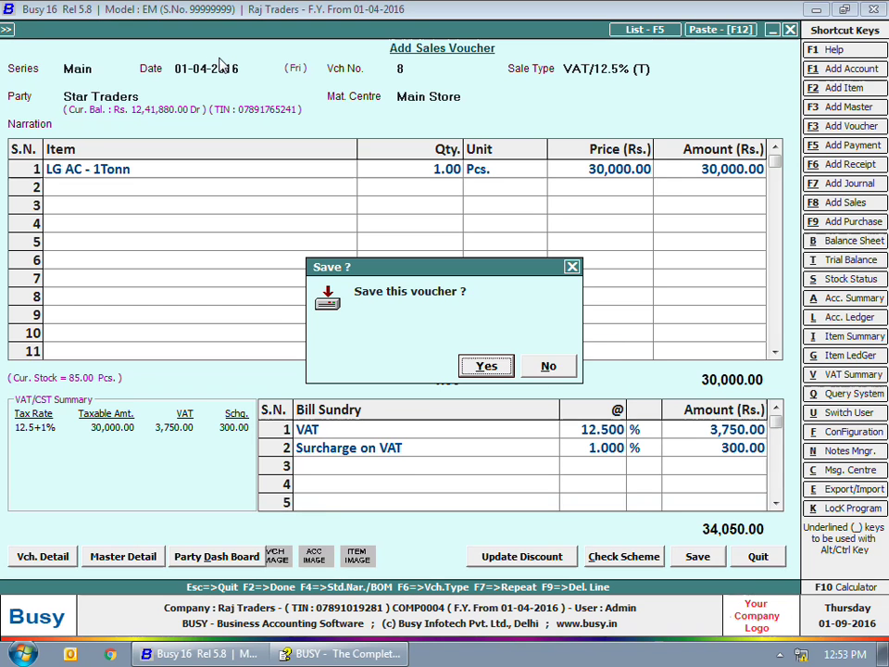
Save the sales voucher and close voucher entry.
key(Return)
key(n)
key(Escape)
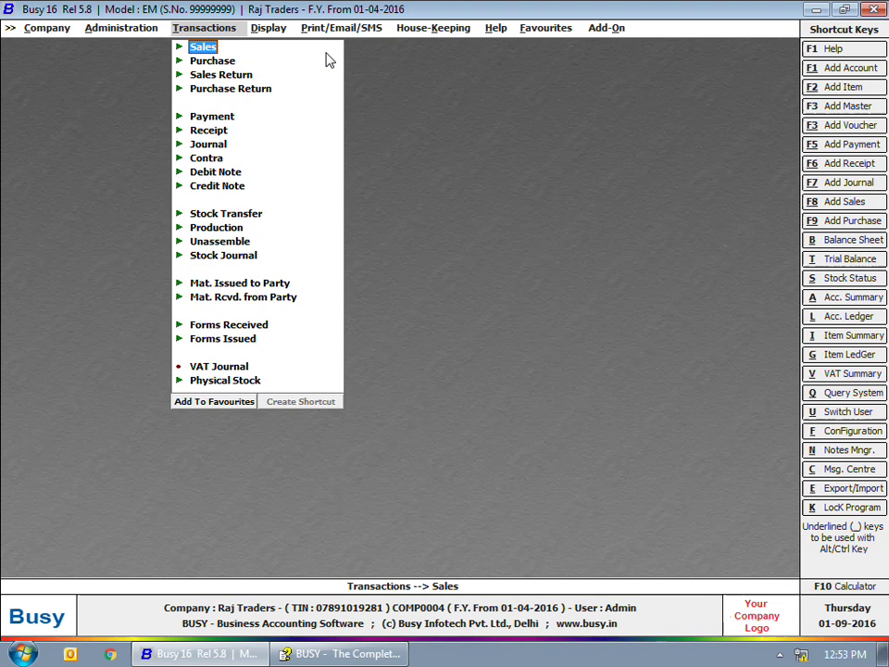
Open the VAT Summary report for 01-04-2016 to 10-05-2016.
click(267, 28)
click(299, 240)
click(314, 211)
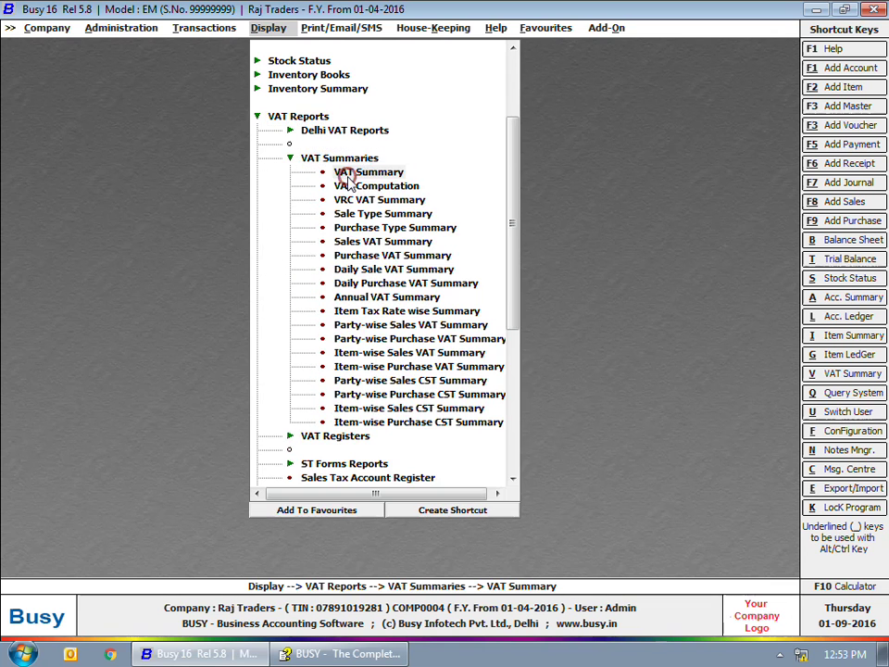
click(346, 175)
click(146, 169)
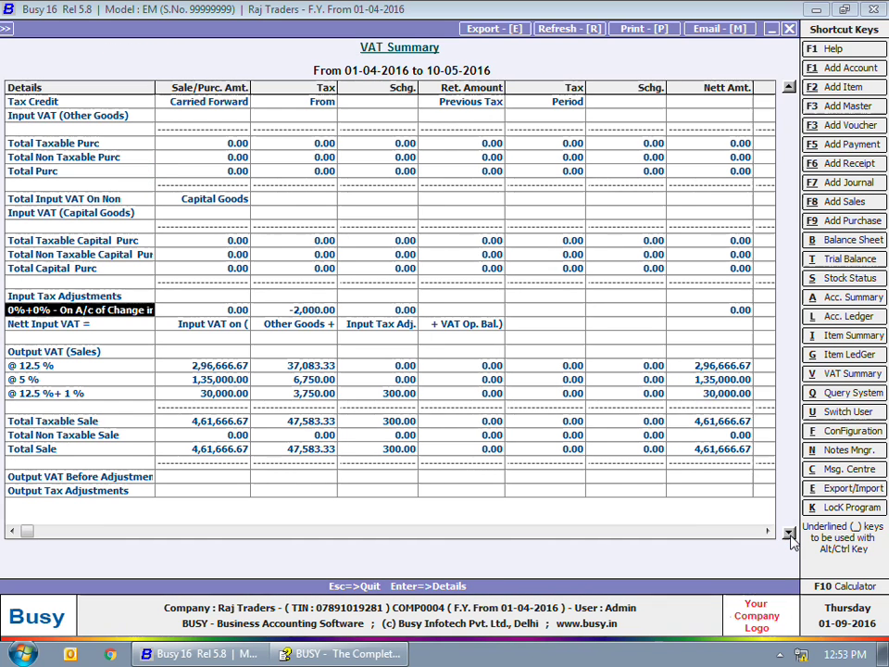
click(790, 537)
click(790, 537)
Examine the 12.5%+1% output VAT row and its Schg. column in the VAT Summary, then close the report.
click(26, 393)
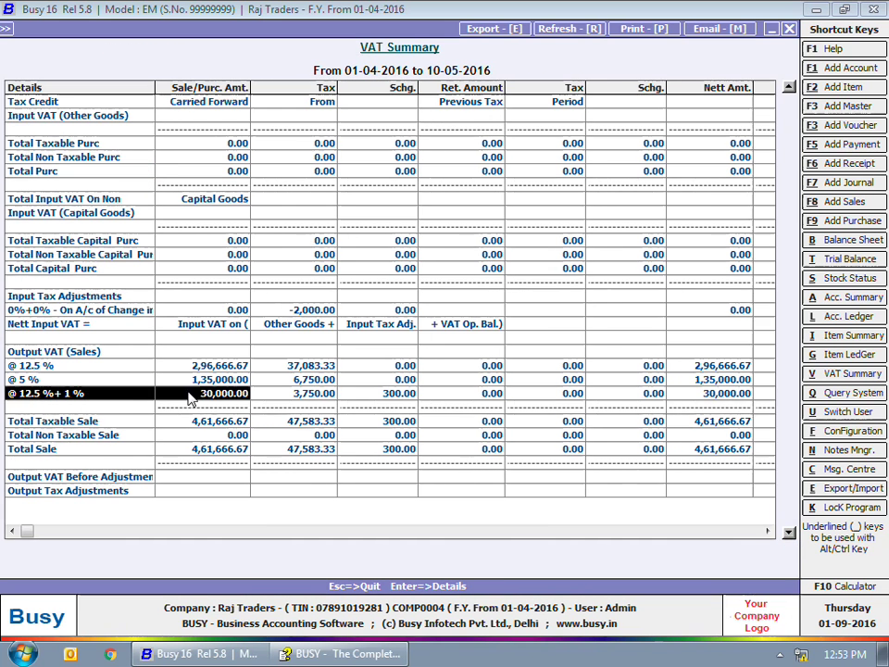
click(366, 393)
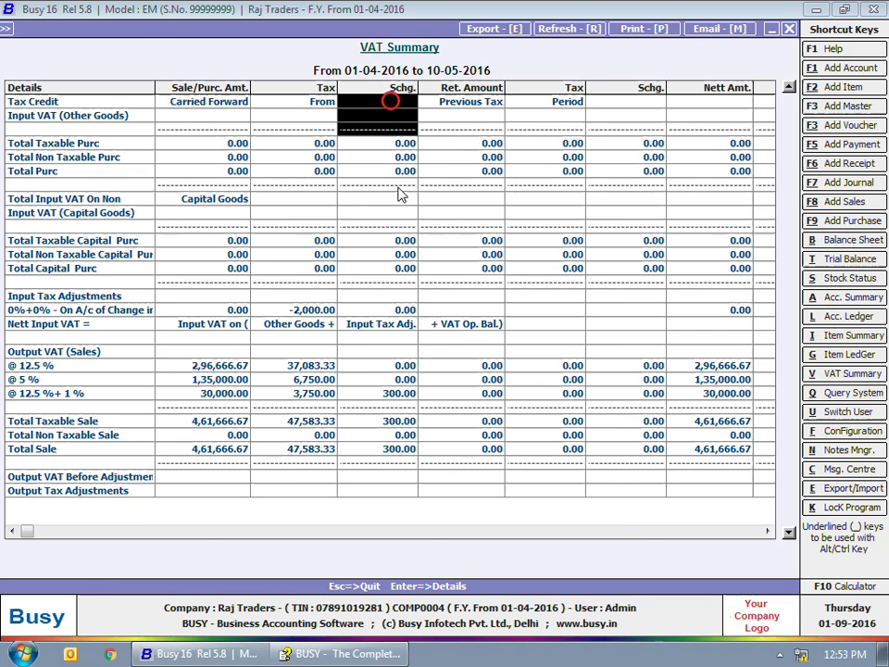
drag(384, 102, 405, 404)
click(400, 392)
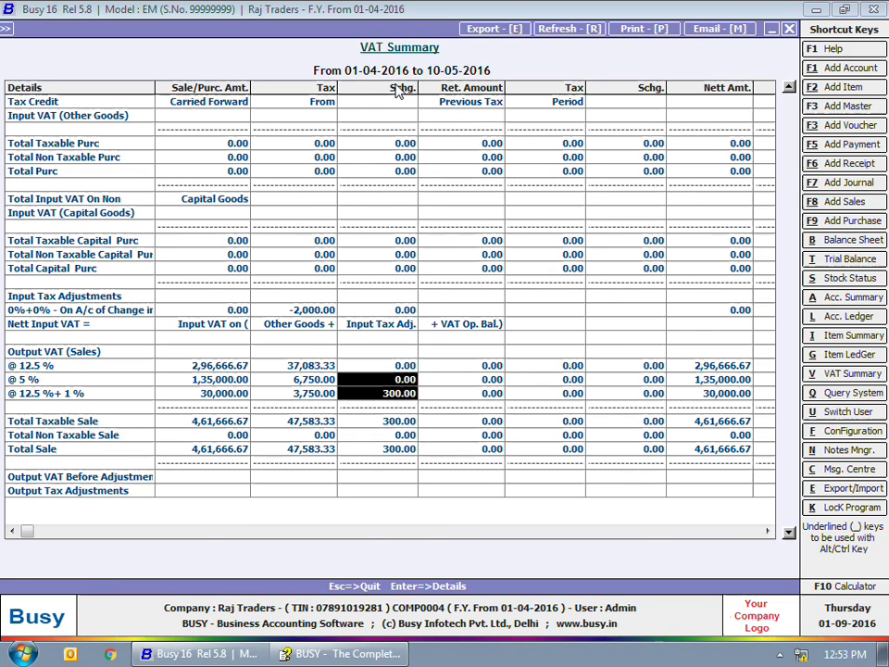
key(Escape)
key(Escape)
key(Escape)
key(Escape)
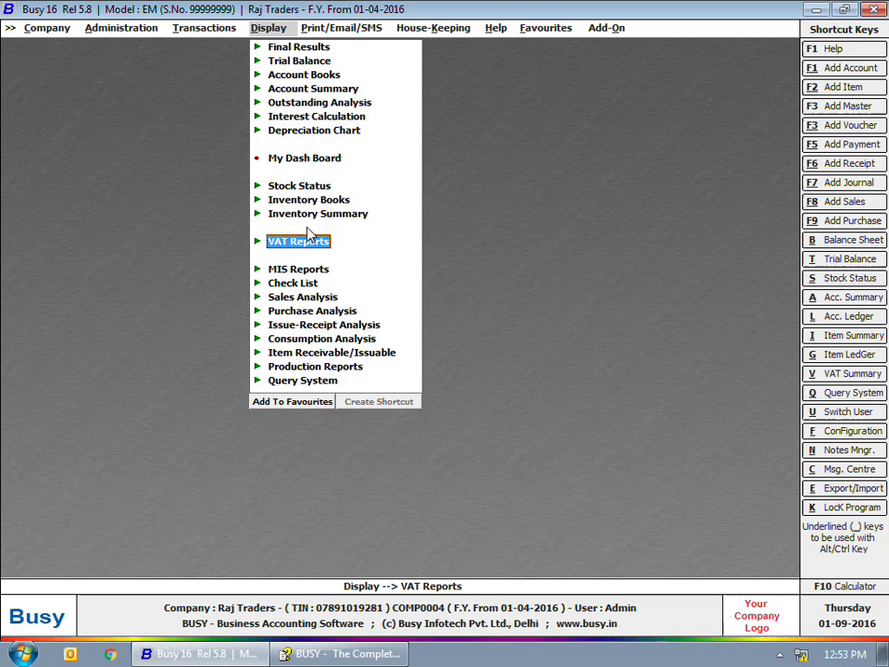
Open the Annexure - 2A options for the Delhi eReturn (wef April 2016).
click(300, 244)
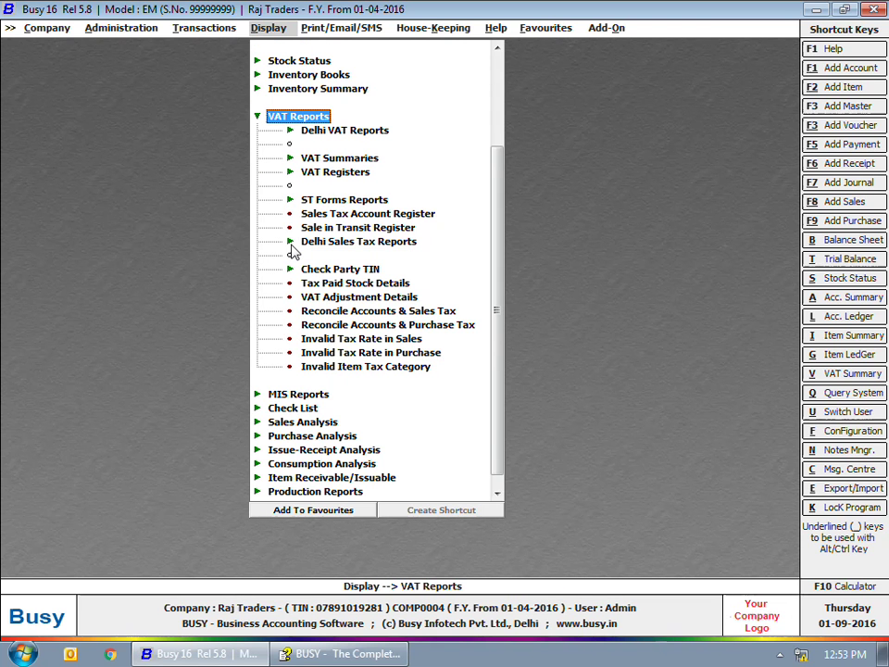
click(348, 130)
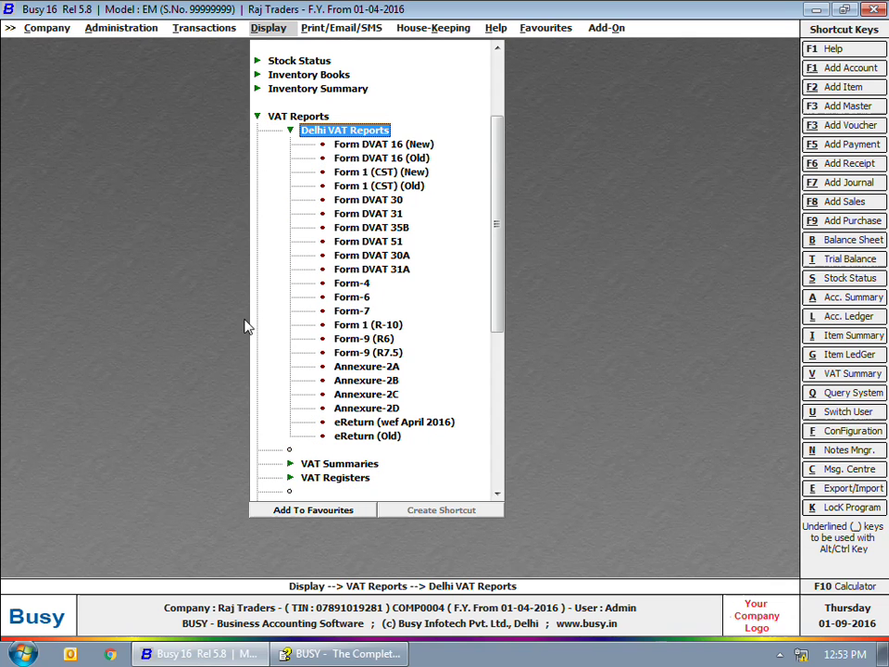
click(379, 424)
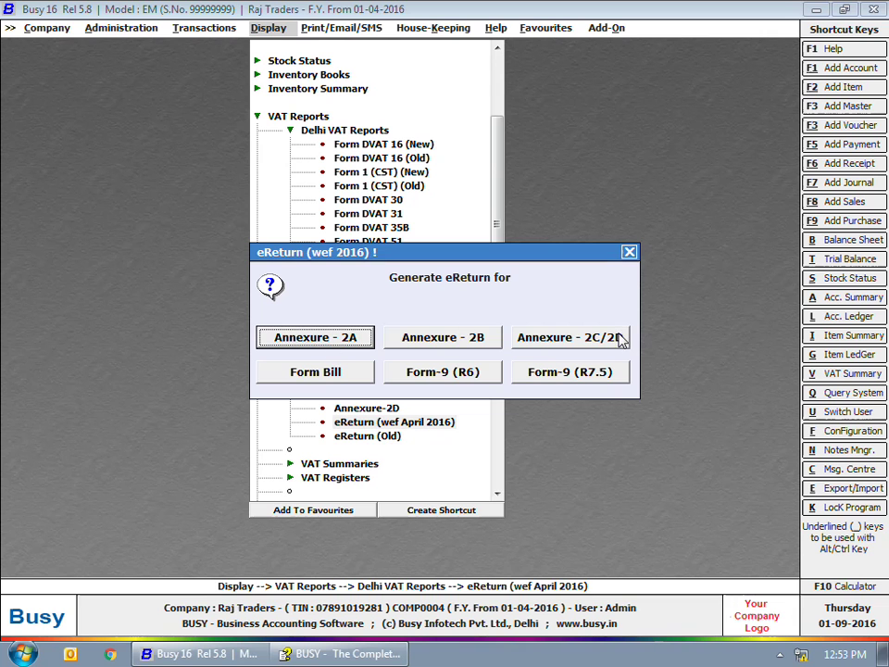
click(307, 341)
click(367, 359)
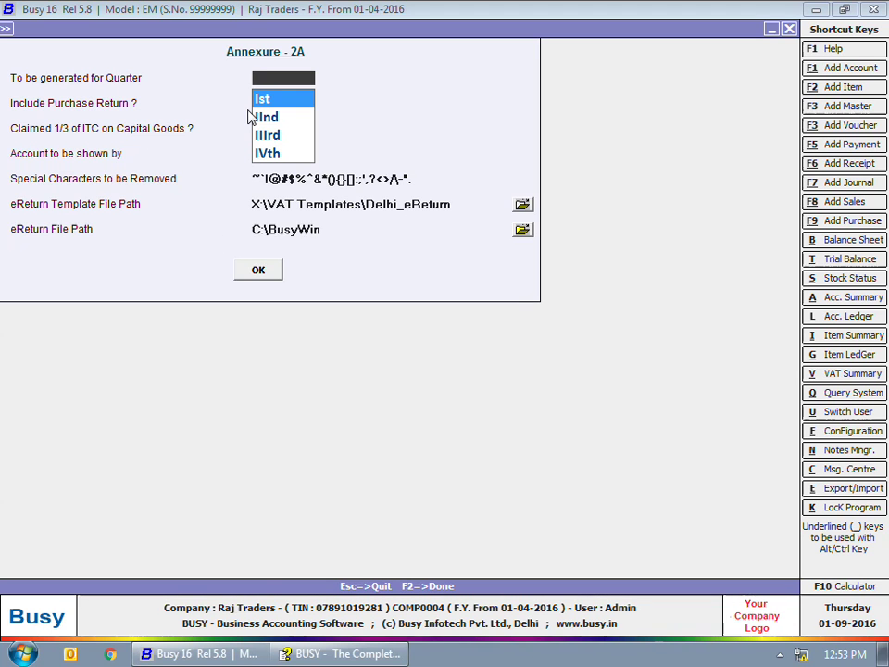
Generate Annexure - 2A for quarter Ist, including purchase returns, no 1/3 ITC claim and accounts shown by name, then close the report.
key(Return)
key(Return)
key(Return)
key(Return)
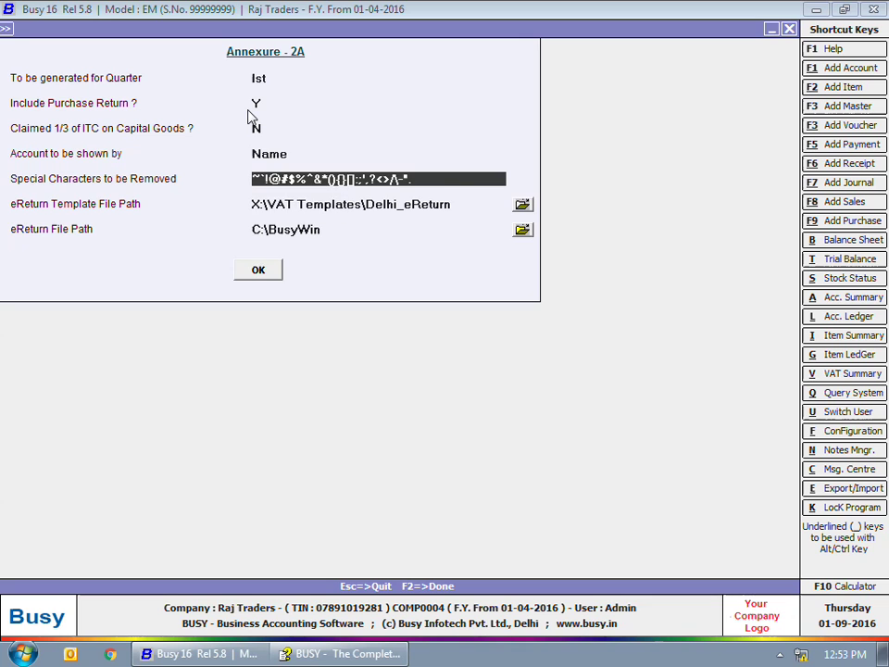
key(Return)
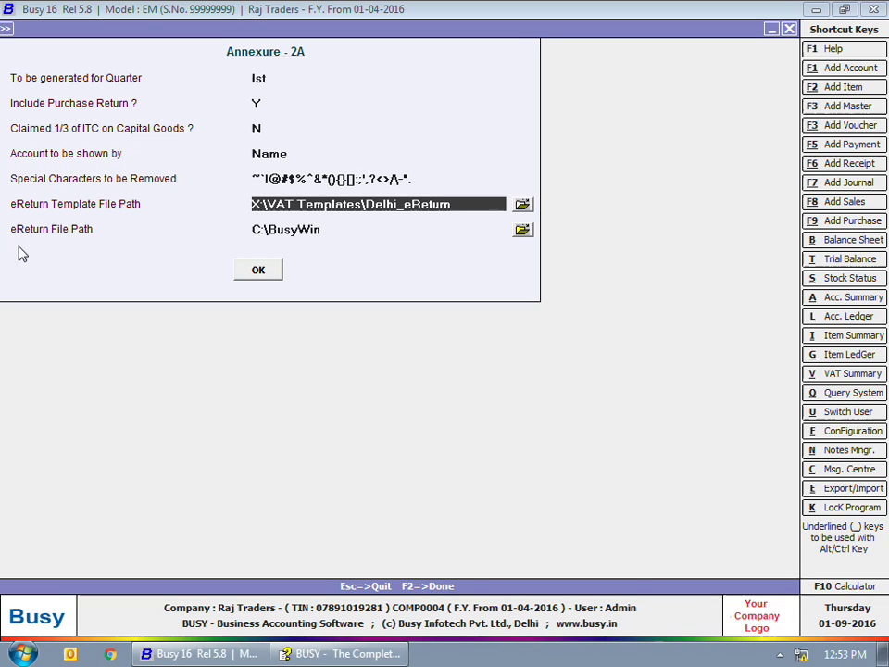
key(Return)
click(266, 273)
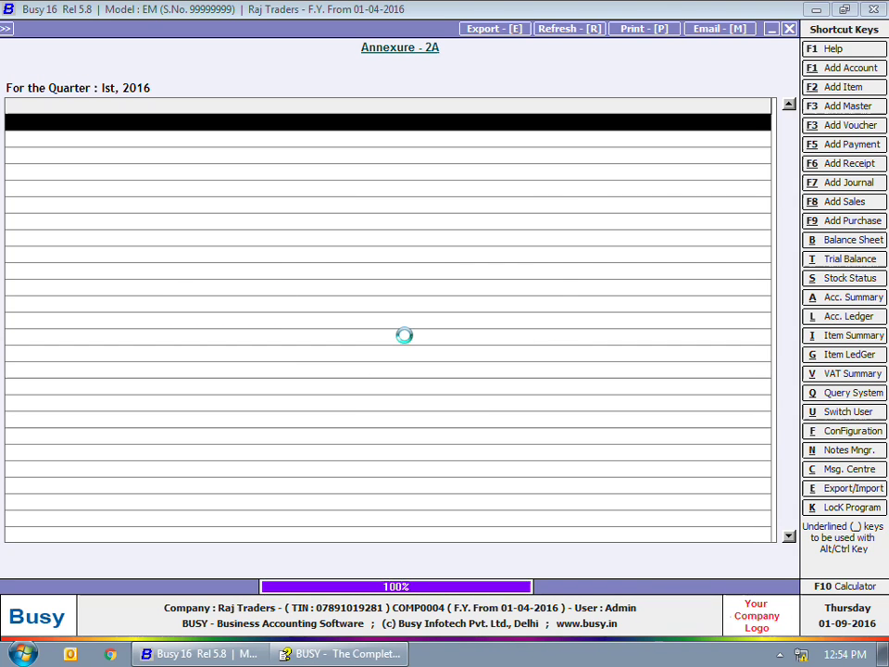
key(Escape)
key(Escape)
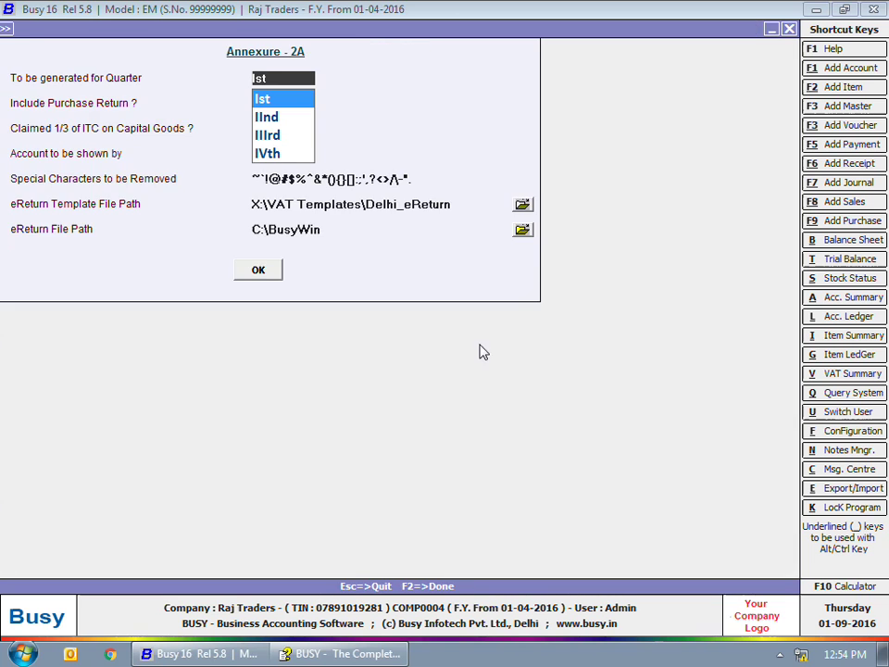
key(Escape)
key(Escape)
key(Escape)
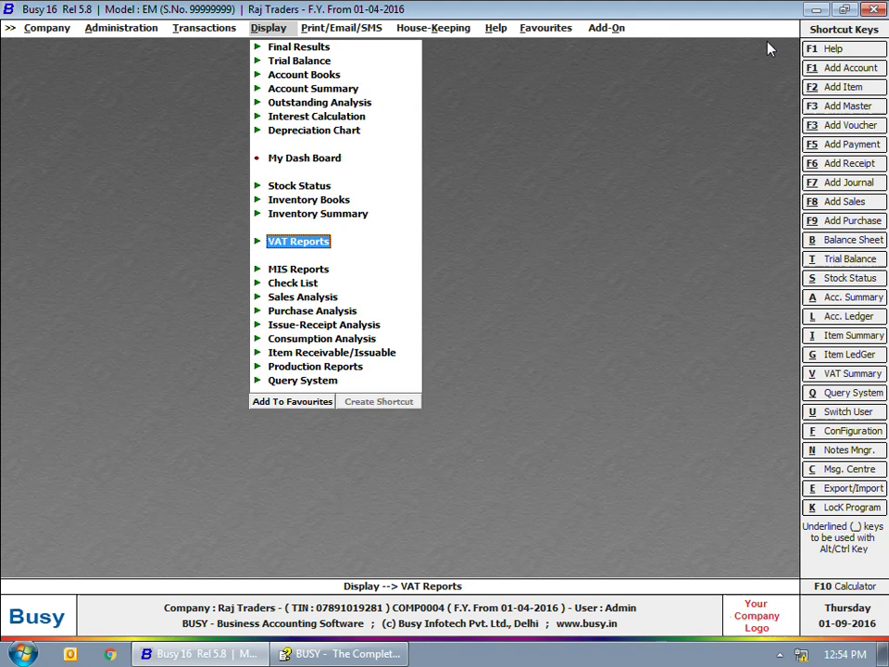
key(Escape)
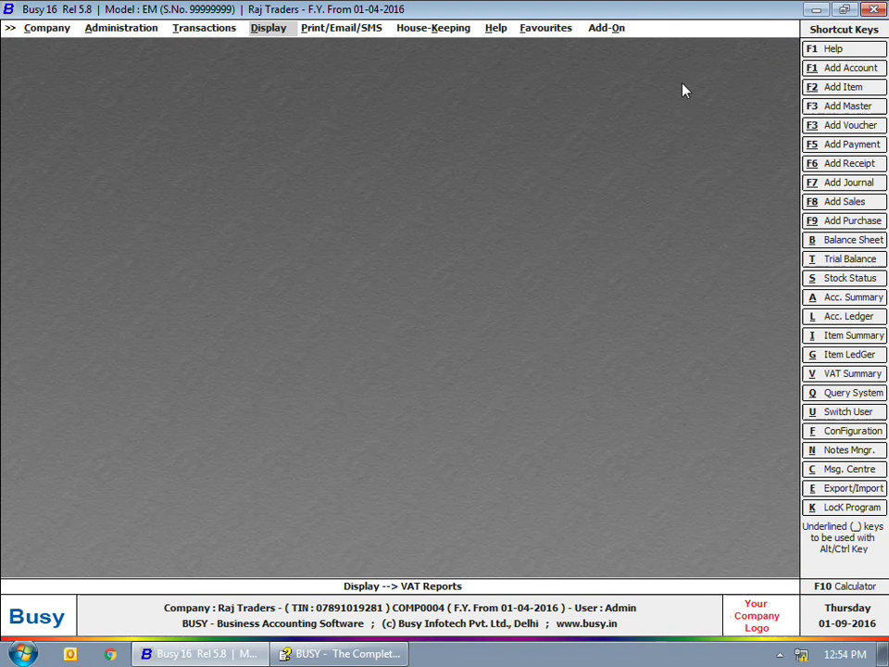